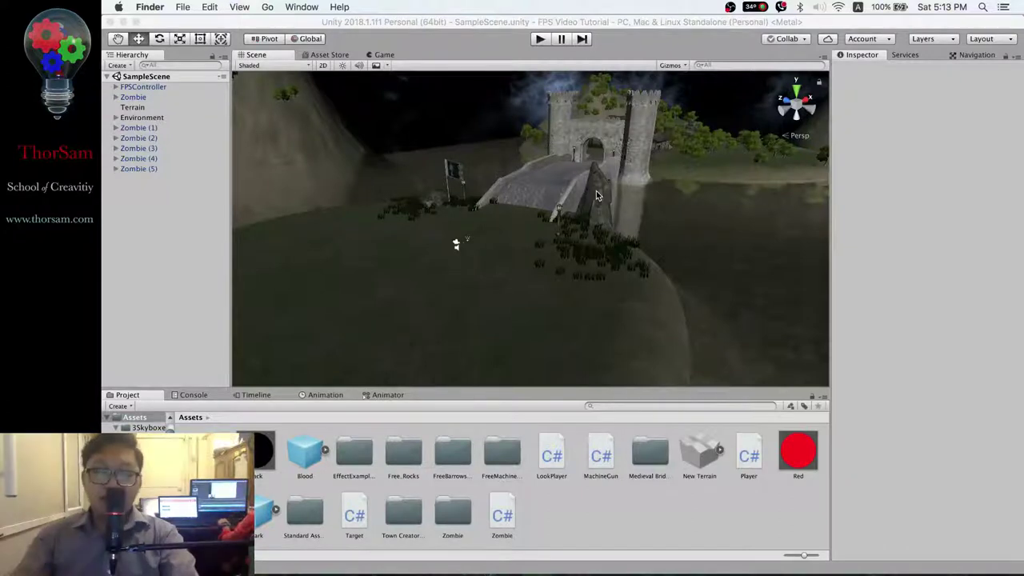
Step: Orbit, pan and fly the Scene view across the castle and village to the long house
{"action": "right_click_drag", "start_coordinate": [641, 156], "coordinate": [613, 216]}
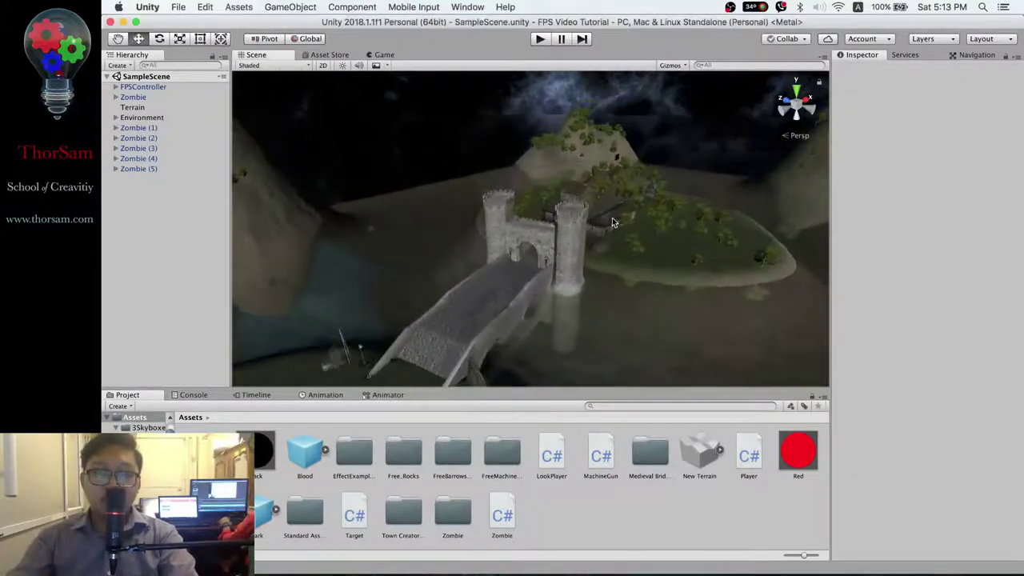
{"action": "scroll", "coordinate": [613, 216], "scroll_direction": "down", "scroll_amount": 5}
{"action": "right_click_drag", "start_coordinate": [634, 205], "coordinate": [542, 267]}
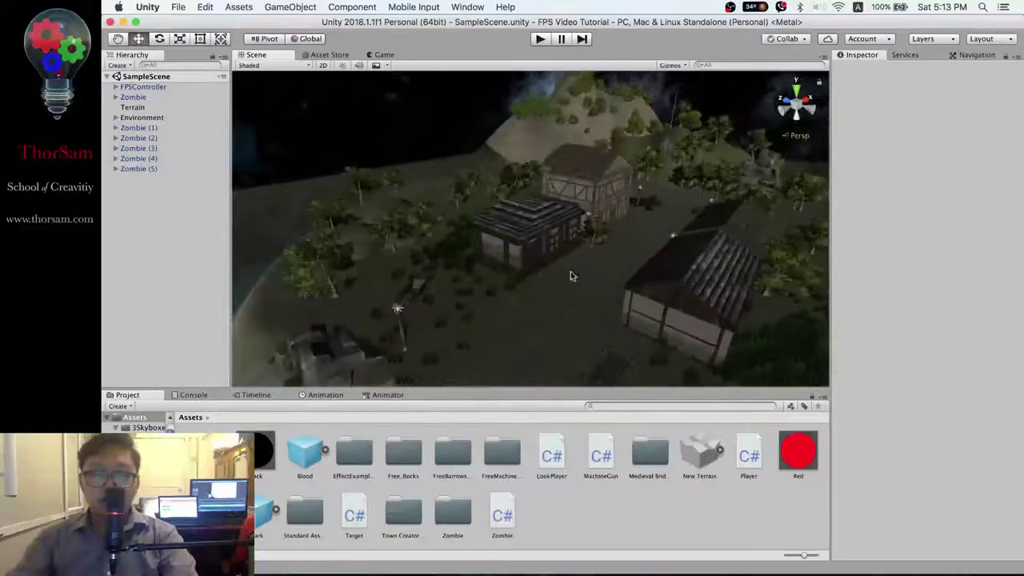
{"action": "scroll", "coordinate": [659, 256], "scroll_direction": "down", "scroll_amount": 5}
{"action": "right_click_drag", "start_coordinate": [672, 254], "coordinate": [691, 254]}
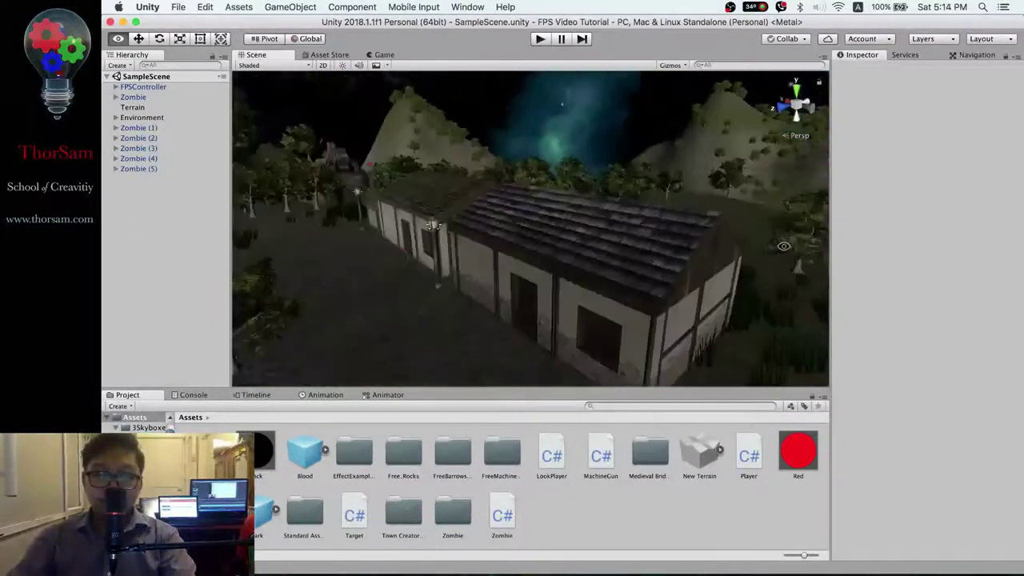
{"action": "right_click_drag", "start_coordinate": [691, 255], "coordinate": [625, 333]}
{"action": "middle_click_drag", "start_coordinate": [625, 332], "coordinate": [588, 126]}
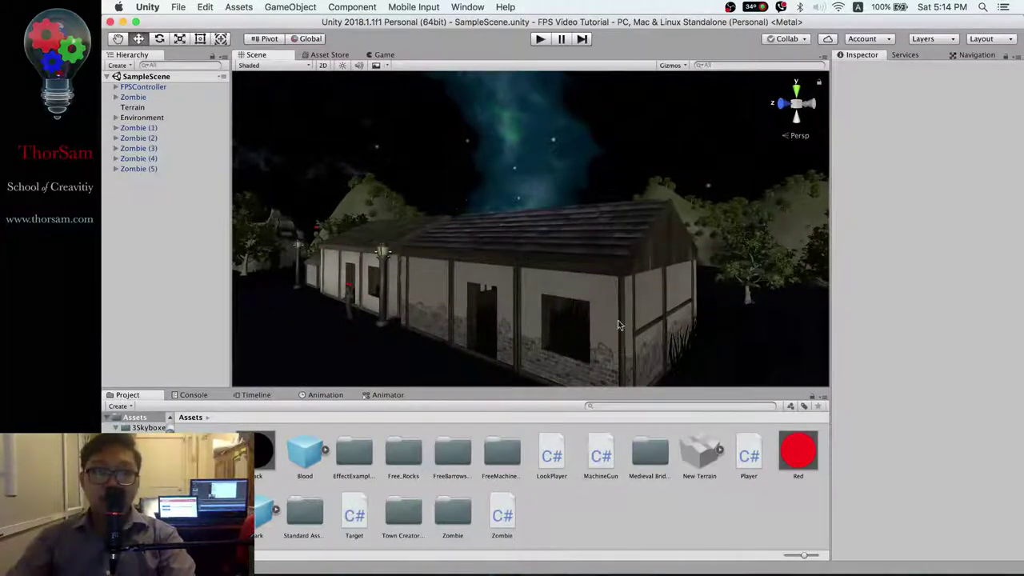
{"action": "mouse_move", "coordinate": [621, 327]}
{"action": "right_mouse_down"}
{"action": "mouse_move", "coordinate": [397, 371]}
{"action": "mouse_move", "coordinate": [612, 320]}
{"action": "right_mouse_up"}
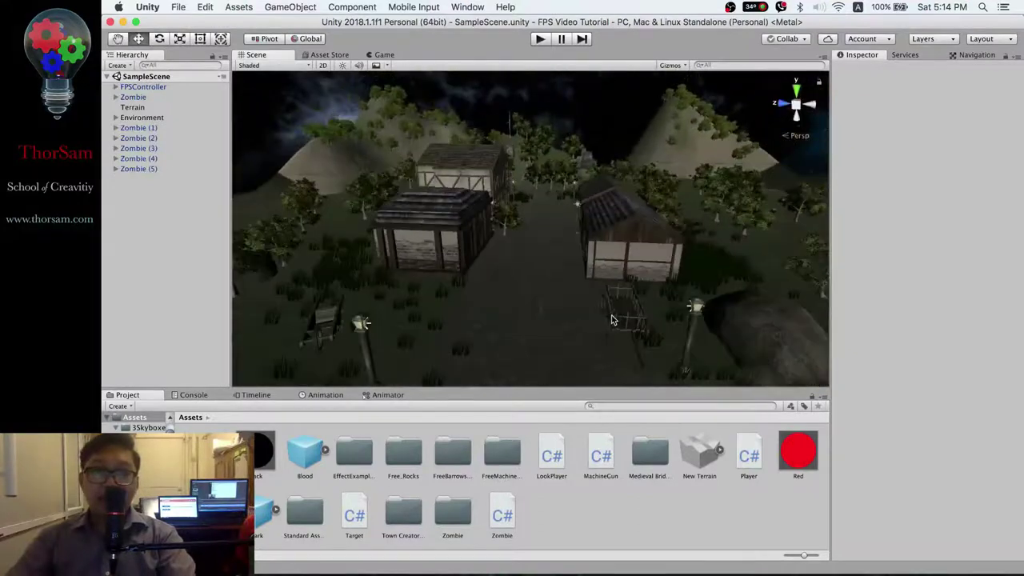
Step: Zoom along the village street, then switch over to Blender
{"action": "scroll", "coordinate": [611, 320], "scroll_direction": "up", "scroll_amount": 10}
{"action": "scroll", "coordinate": [600, 312], "scroll_direction": "up", "scroll_amount": 5}
{"action": "scroll", "coordinate": [591, 310], "scroll_direction": "up", "scroll_amount": 3}
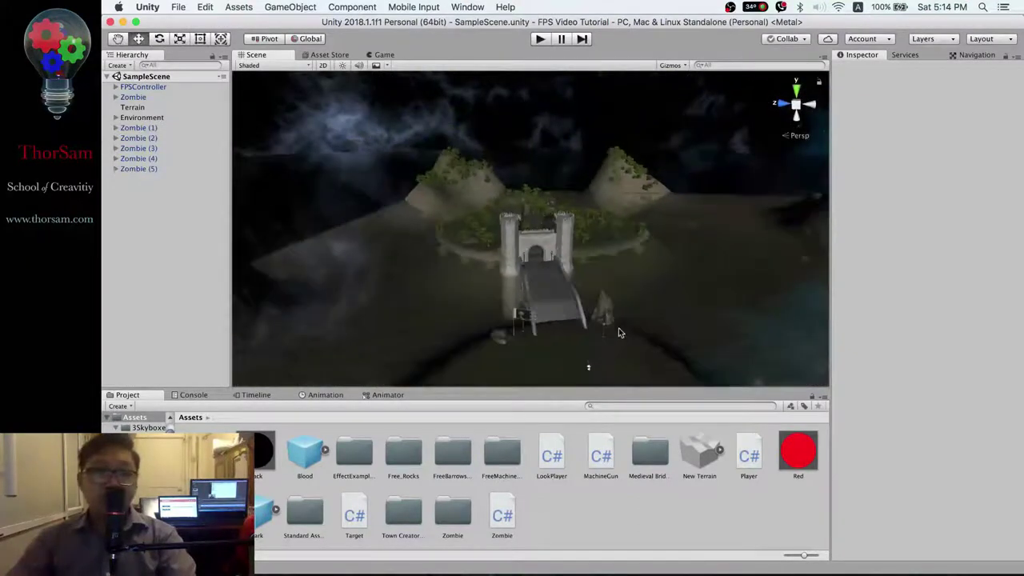
{"action": "scroll", "coordinate": [613, 334], "scroll_direction": "down", "scroll_amount": 5}
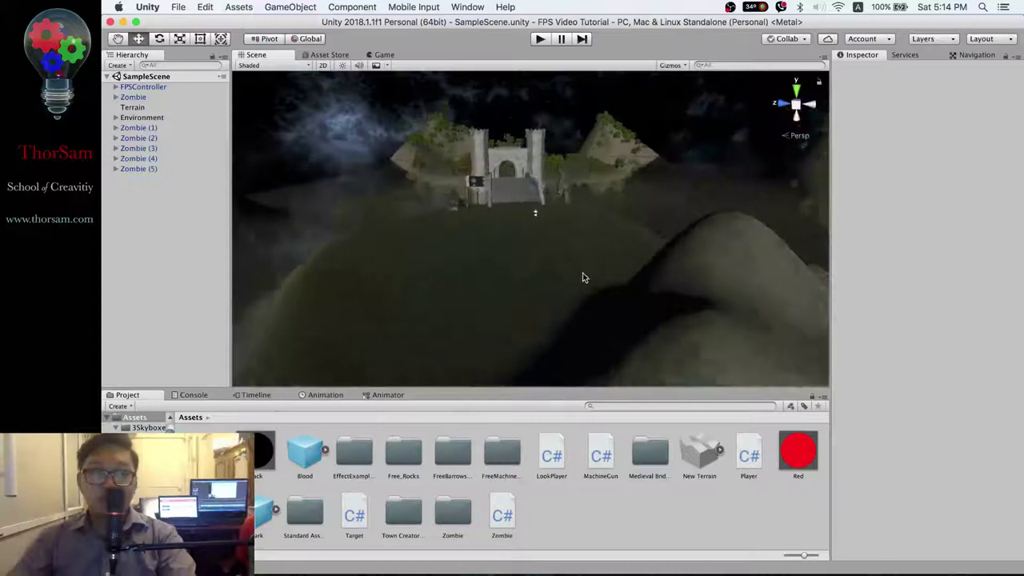
{"action": "scroll", "coordinate": [583, 277], "scroll_direction": "up", "scroll_amount": 3}
{"action": "mouse_move", "coordinate": [826, 554]}
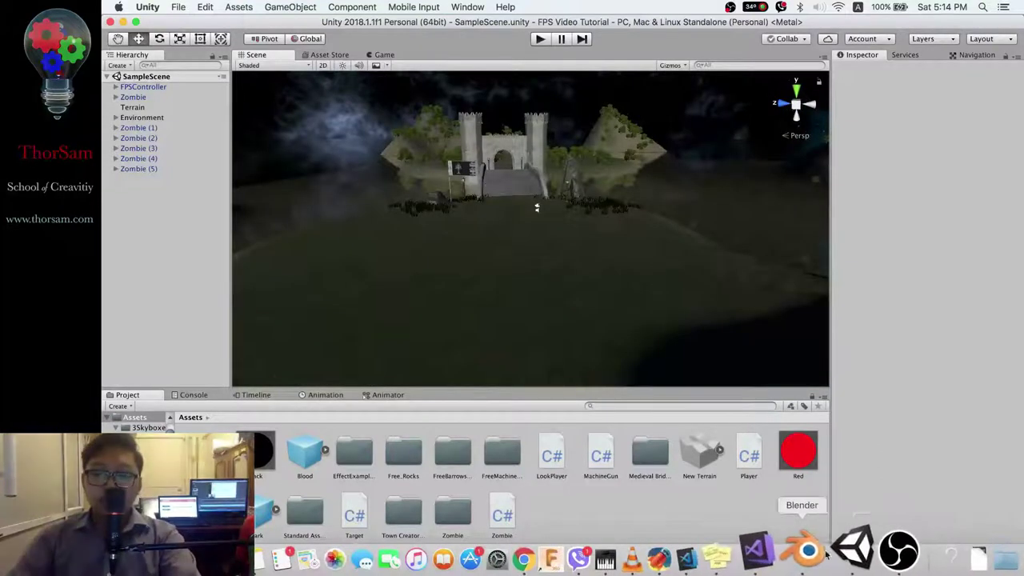
{"action": "left_click", "coordinate": [825, 552]}
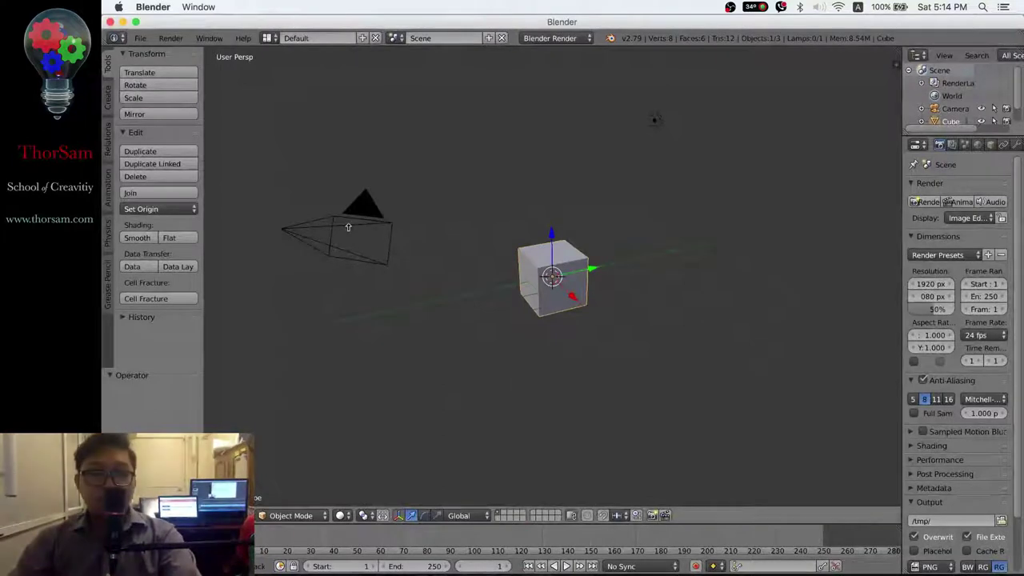
Step: In Edit Mode, select the cube's left and right faces and scale them in along Y into a thin plate
{"action": "scroll", "coordinate": [605, 248], "scroll_direction": "up", "scroll_amount": 5}
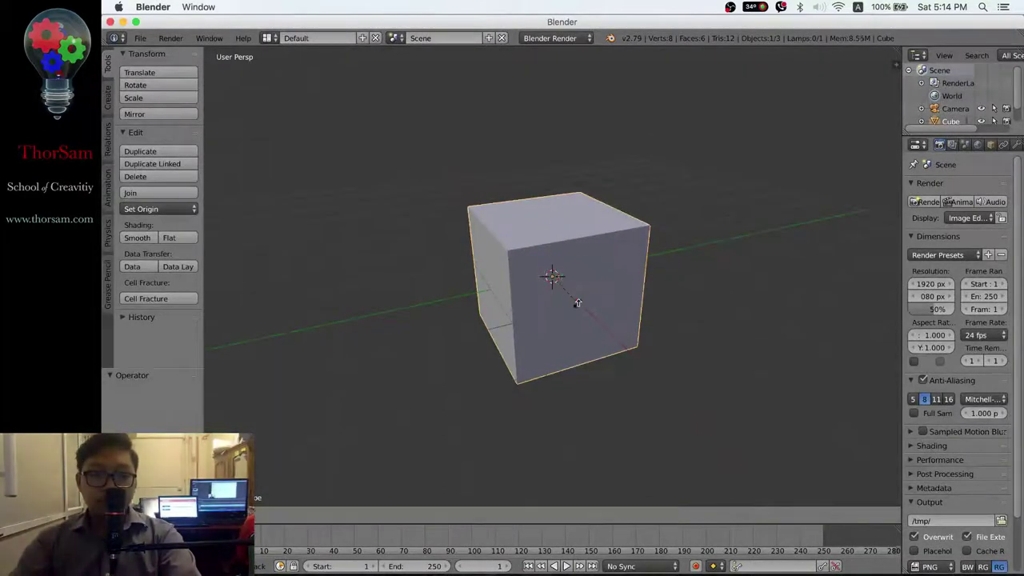
{"action": "left_click_drag", "start_coordinate": [577, 302], "coordinate": [629, 347]}
{"action": "key", "text": "ctrl+z"}
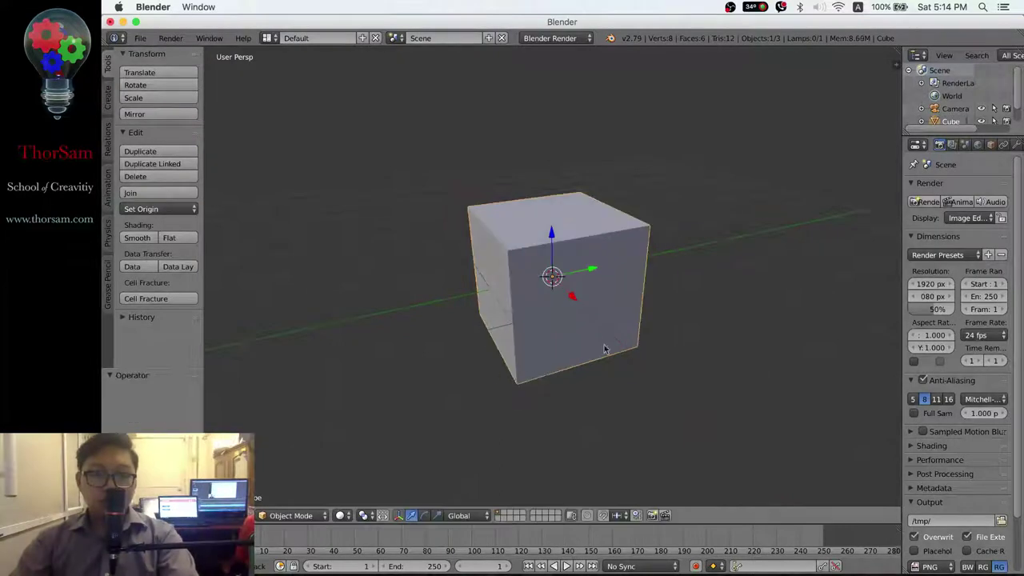
{"action": "key", "text": "Tab"}
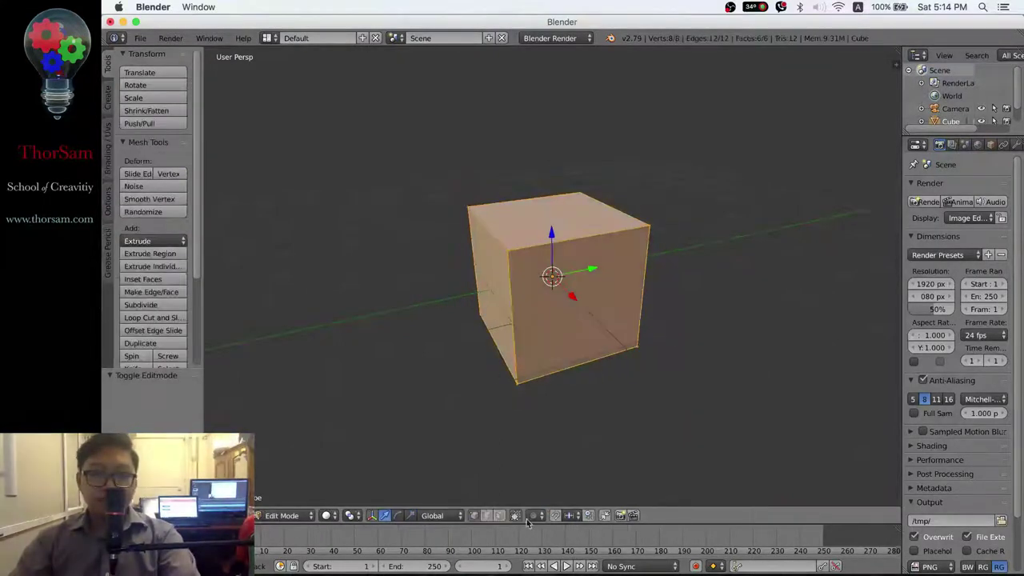
{"action": "key", "text": "3"}
{"action": "right_click", "coordinate": [493, 277]}
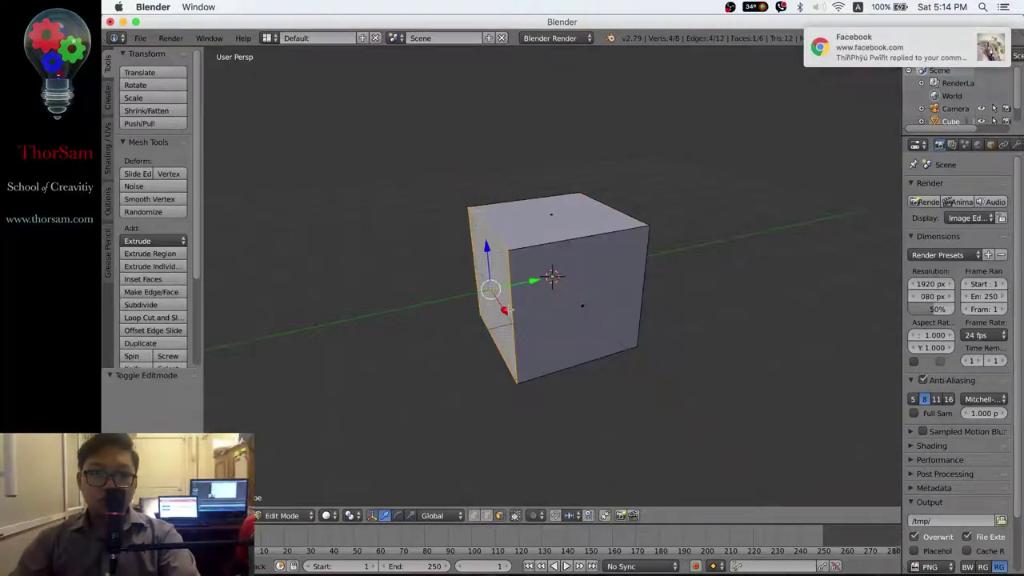
{"action": "middle_click_drag", "start_coordinate": [694, 345], "coordinate": [610, 305]}
{"action": "right_click", "coordinate": [611, 305], "text": "shift"}
{"action": "middle_click_drag", "start_coordinate": [656, 343], "coordinate": [664, 346]}
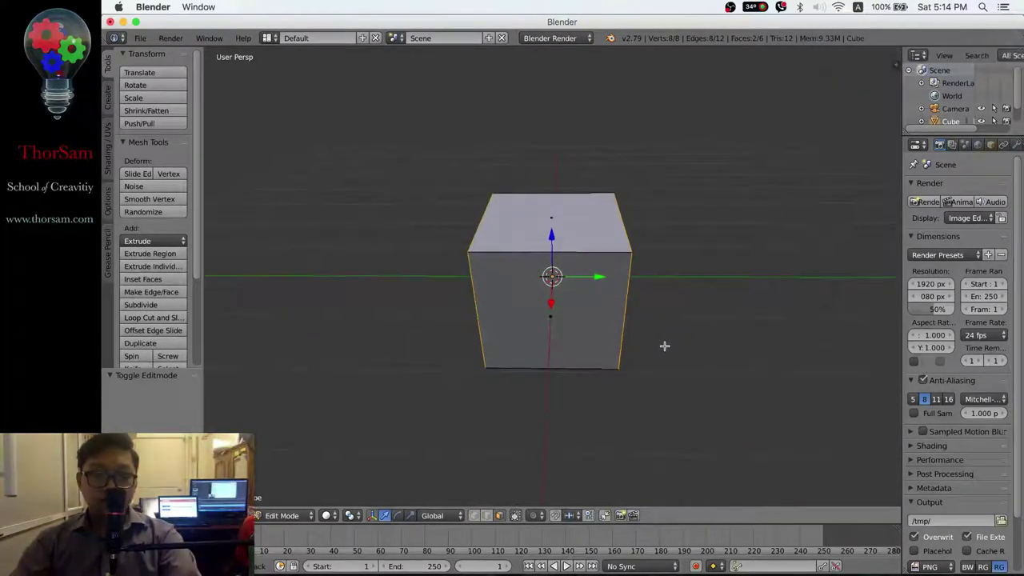
{"action": "key", "text": "s"}
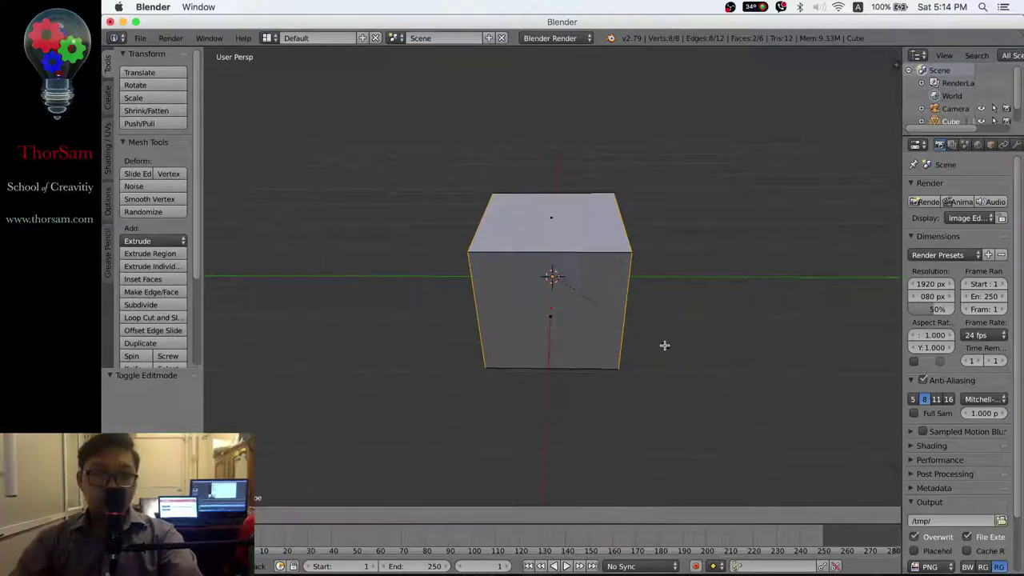
{"action": "key", "text": "y"}
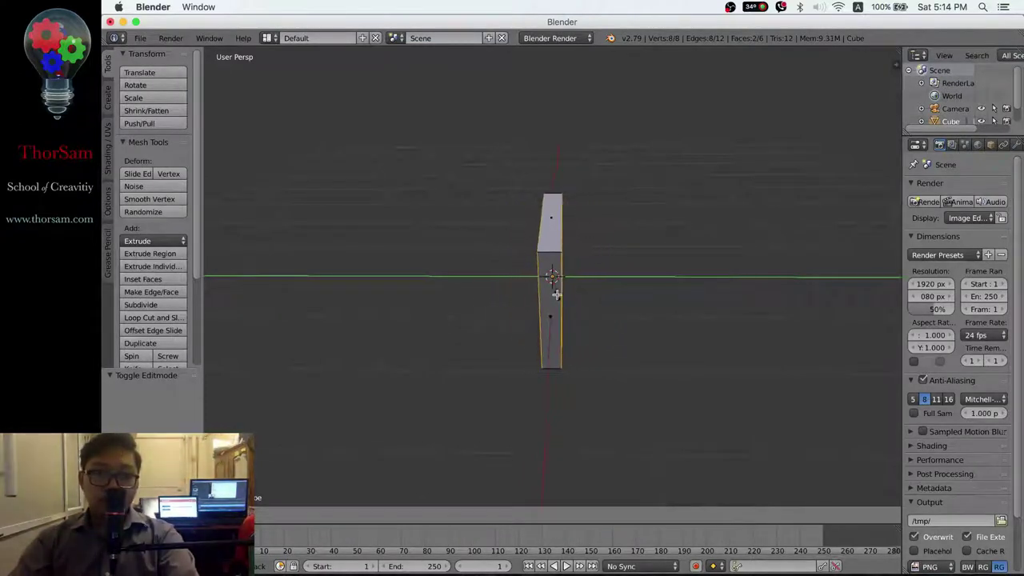
{"action": "left_click", "coordinate": [556, 295]}
Step: Rescale the plate on all axes except Z to 0.610
{"action": "mouse_move", "coordinate": [528, 387]}
{"action": "middle_mouse_down"}
{"action": "mouse_move", "coordinate": [603, 359]}
{"action": "mouse_move", "coordinate": [633, 392]}
{"action": "mouse_move", "coordinate": [583, 366]}
{"action": "mouse_move", "coordinate": [544, 359]}
{"action": "mouse_move", "coordinate": [528, 371]}
{"action": "middle_mouse_up"}
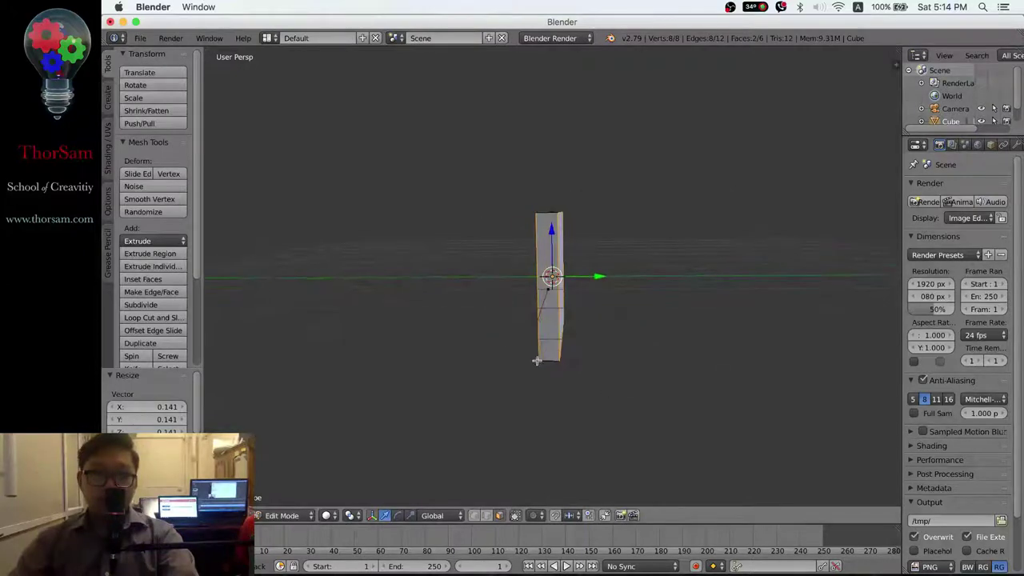
{"action": "key", "text": "s"}
{"action": "key", "text": "shift+z"}
{"action": "left_click", "coordinate": [599, 313]}
{"action": "mouse_move", "coordinate": [599, 313]}
{"action": "middle_mouse_down"}
{"action": "mouse_move", "coordinate": [681, 389]}
{"action": "mouse_move", "coordinate": [605, 360]}
{"action": "mouse_move", "coordinate": [609, 375]}
{"action": "middle_mouse_up"}
{"action": "mouse_move", "coordinate": [585, 318]}
{"action": "middle_mouse_down"}
{"action": "mouse_move", "coordinate": [684, 350]}
{"action": "mouse_move", "coordinate": [656, 329]}
{"action": "mouse_move", "coordinate": [685, 380]}
{"action": "mouse_move", "coordinate": [646, 344]}
{"action": "mouse_move", "coordinate": [638, 350]}
{"action": "mouse_move", "coordinate": [704, 337]}
{"action": "middle_mouse_up"}
{"action": "scroll", "coordinate": [656, 329], "scroll_direction": "up", "scroll_amount": 3}
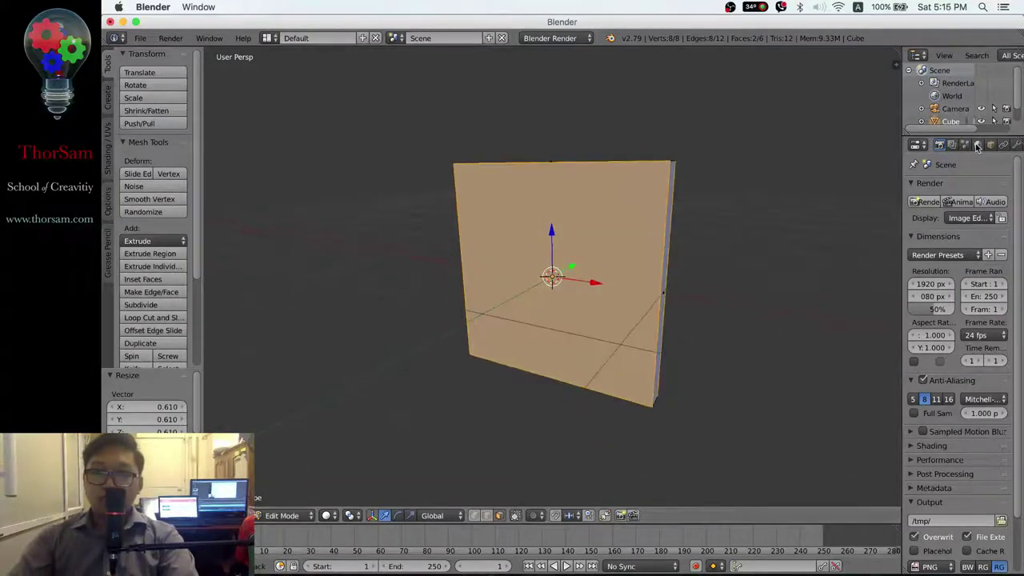
Step: Rename the panel's material to Mirror in the Material properties, then turn the panel to face forward
{"action": "left_click", "coordinate": [977, 145]}
{"action": "middle_click_drag", "start_coordinate": [996, 150], "coordinate": [940, 160]}
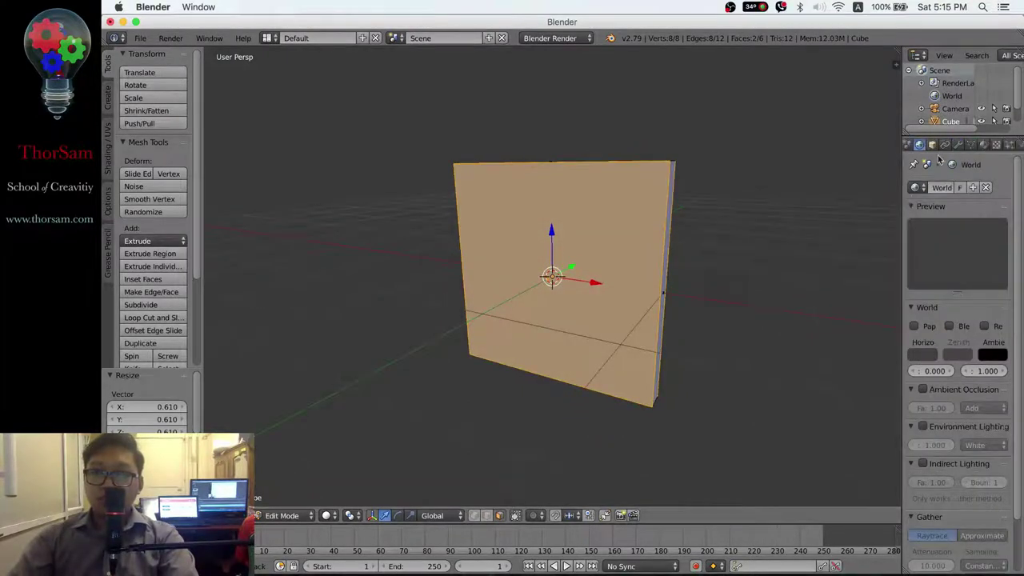
{"action": "left_click", "coordinate": [982, 146]}
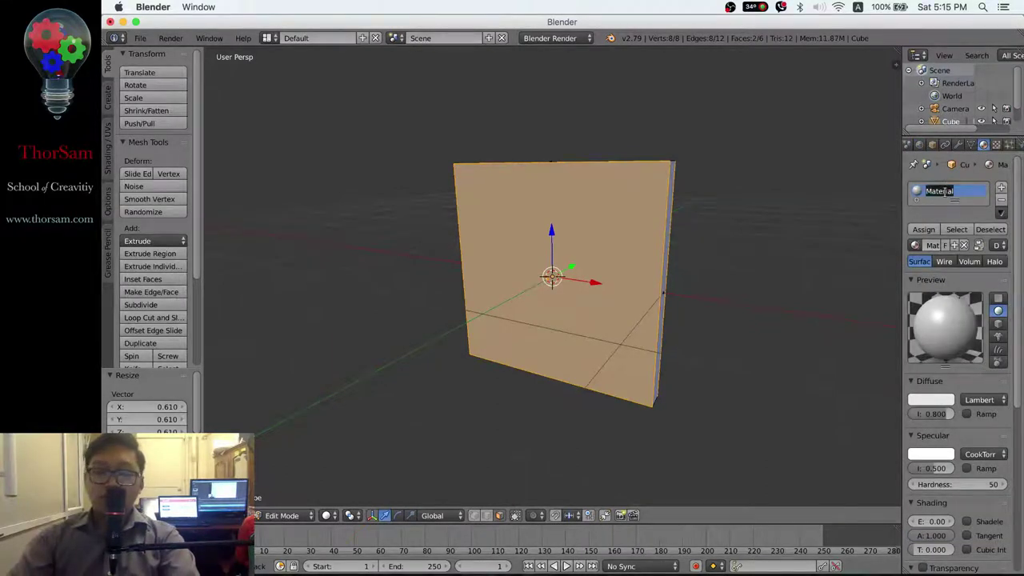
{"action": "type", "text": "irror"}
{"action": "key", "text": "Return"}
{"action": "mouse_move", "coordinate": [752, 295]}
{"action": "middle_mouse_down"}
{"action": "mouse_move", "coordinate": [644, 295]}
{"action": "mouse_move", "coordinate": [726, 288]}
{"action": "mouse_move", "coordinate": [774, 311]}
{"action": "mouse_move", "coordinate": [761, 288]}
{"action": "mouse_move", "coordinate": [741, 297]}
{"action": "middle_mouse_up"}
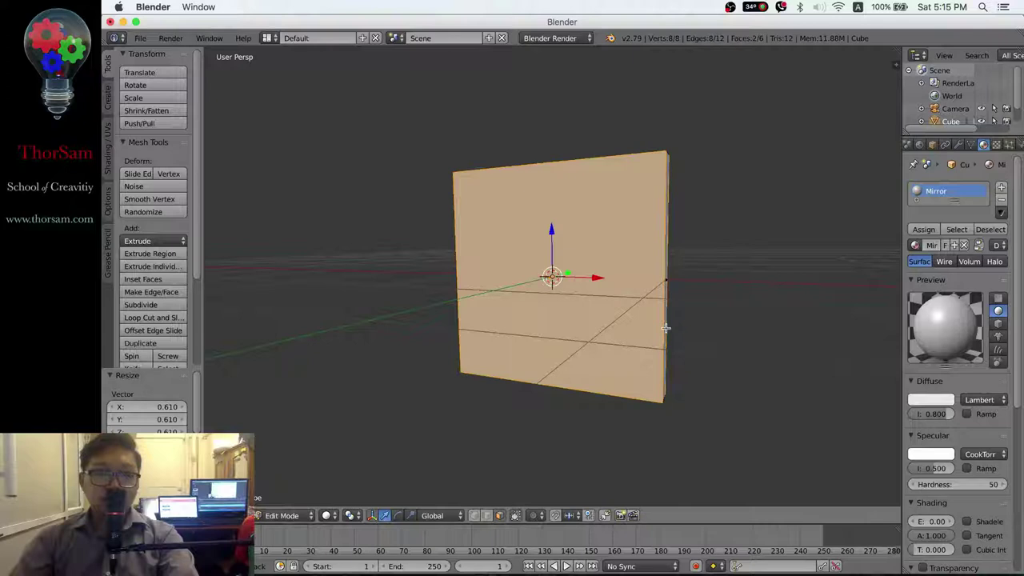
{"action": "mouse_move", "coordinate": [531, 308]}
{"action": "middle_mouse_down"}
{"action": "mouse_move", "coordinate": [613, 347]}
{"action": "mouse_move", "coordinate": [643, 369]}
{"action": "mouse_move", "coordinate": [635, 382]}
{"action": "mouse_move", "coordinate": [575, 352]}
{"action": "mouse_move", "coordinate": [595, 345]}
{"action": "middle_mouse_up"}
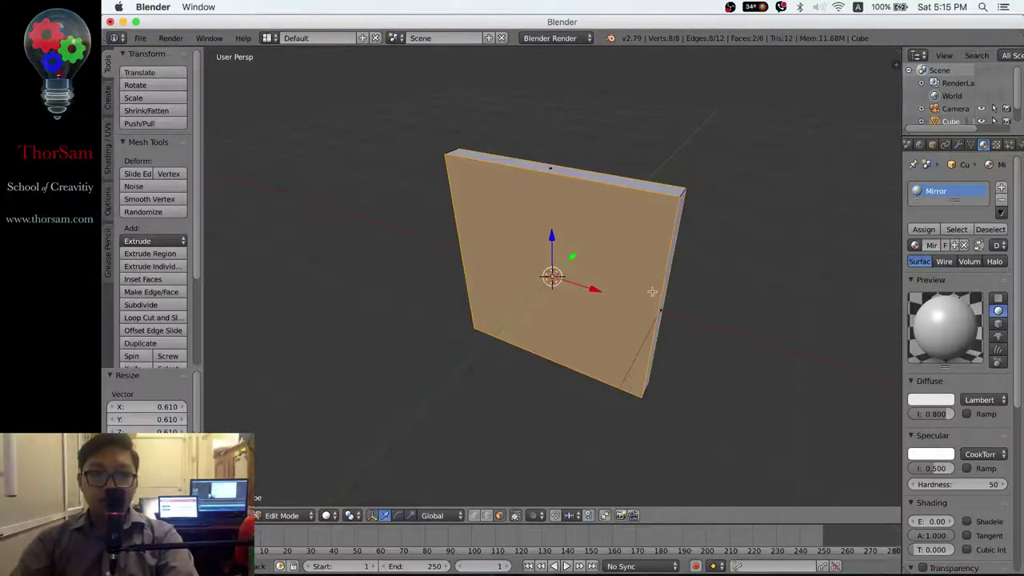
{"action": "middle_click_drag", "start_coordinate": [554, 351], "coordinate": [551, 239]}
Step: Add two vertical and two horizontal evenly spaced loop cuts, making a 3×3 grid on the panel
{"action": "key", "text": "ctrl+r"}
{"action": "scroll", "coordinate": [557, 175], "scroll_direction": "up", "scroll_amount": 1}
{"action": "left_click", "coordinate": [557, 174]}
{"action": "right_click", "coordinate": [557, 174]}
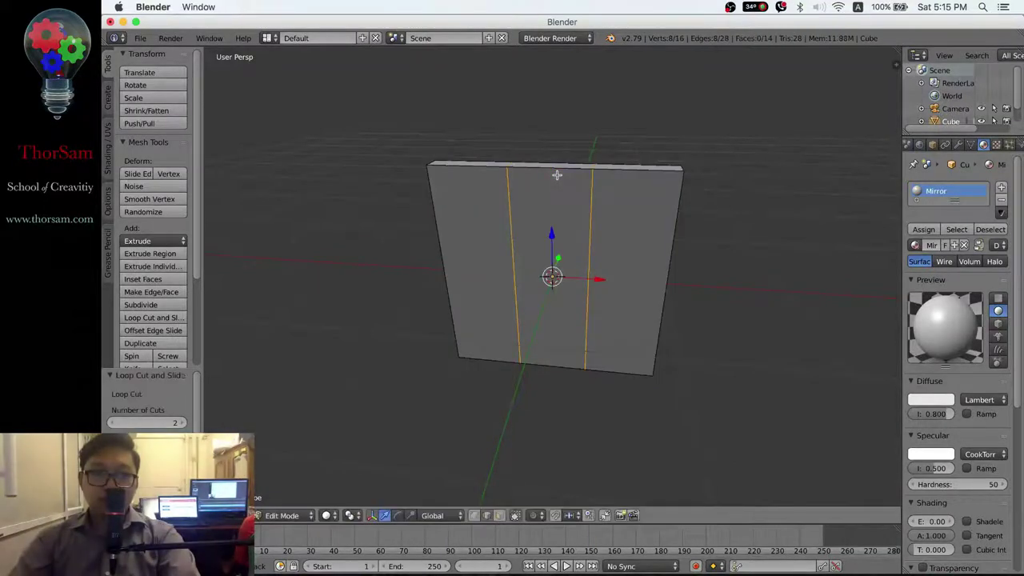
{"action": "key", "text": "ctrl+r"}
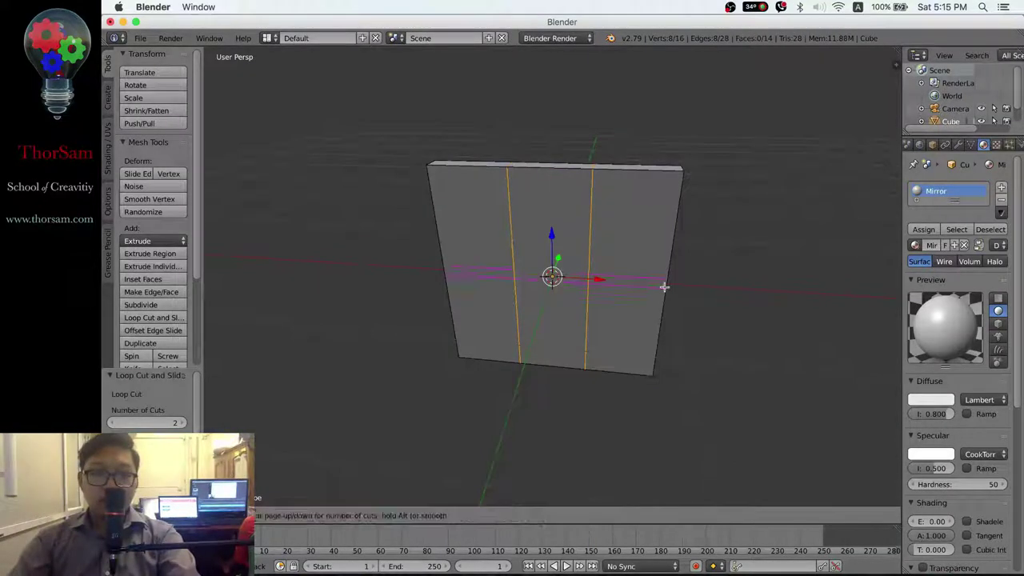
{"action": "scroll", "coordinate": [664, 287], "scroll_direction": "up", "scroll_amount": 1}
{"action": "left_click", "coordinate": [664, 286]}
{"action": "right_click", "coordinate": [664, 286]}
{"action": "key", "text": "ctrl+space"}
{"action": "mouse_move", "coordinate": [675, 331]}
{"action": "middle_mouse_down"}
{"action": "mouse_move", "coordinate": [568, 309]}
{"action": "mouse_move", "coordinate": [652, 324]}
{"action": "middle_mouse_up"}
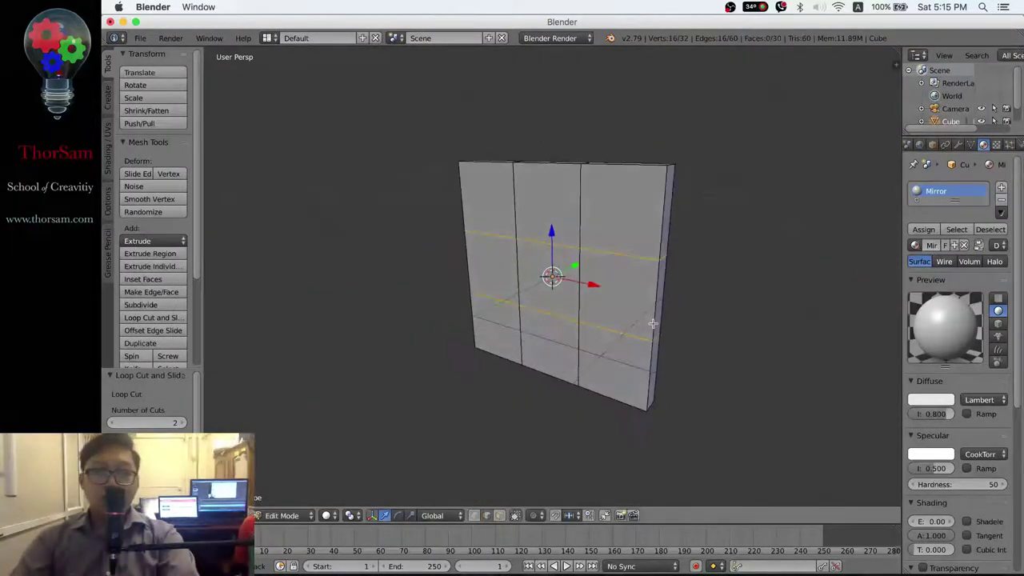
Step: Open User Preferences on the Add-ons list
{"action": "left_click", "coordinate": [140, 37]}
{"action": "mouse_move", "coordinate": [179, 266]}
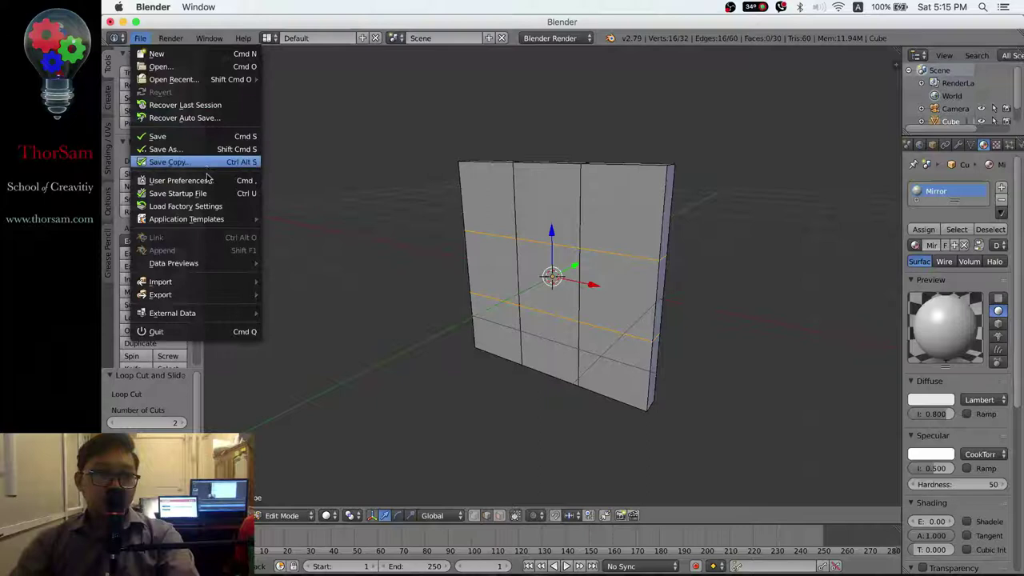
{"action": "left_click", "coordinate": [192, 180]}
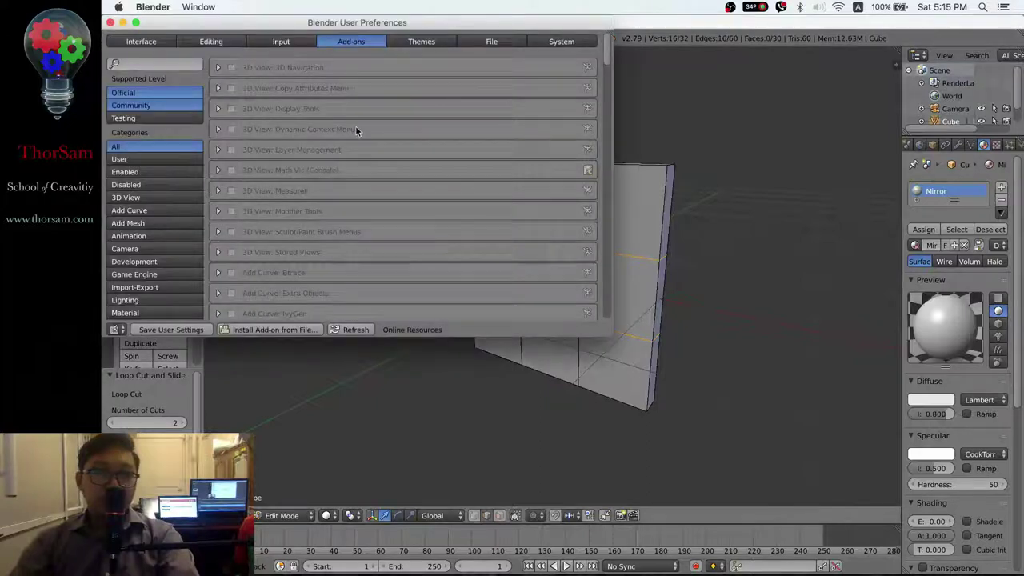
{"action": "left_click", "coordinate": [175, 64]}
{"action": "type", "text": "cell"}
{"action": "key", "text": "Return"}
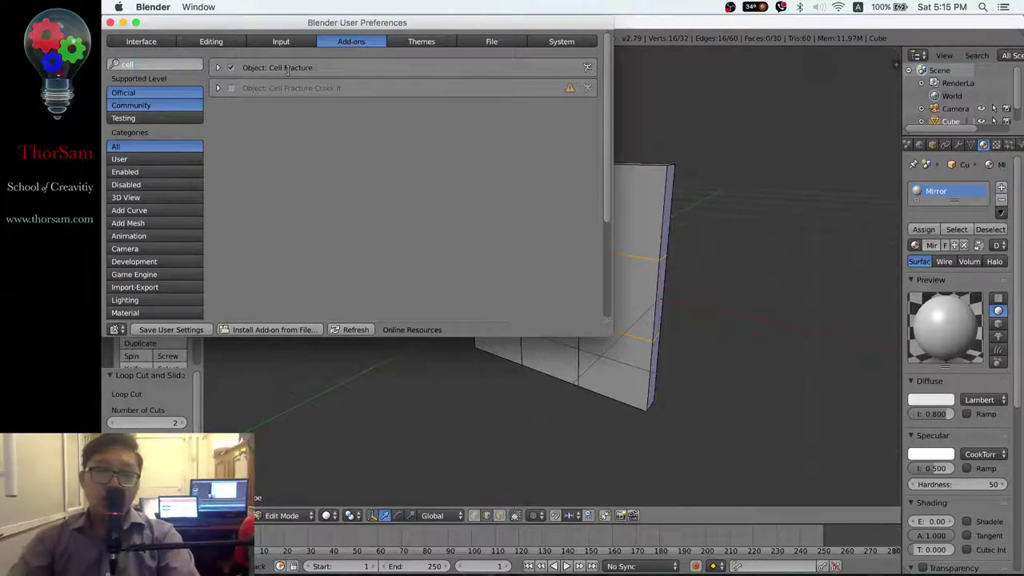
{"action": "key", "text": "BackSpace"}
{"action": "key", "text": "BackSpace"}
{"action": "key", "text": "BackSpace"}
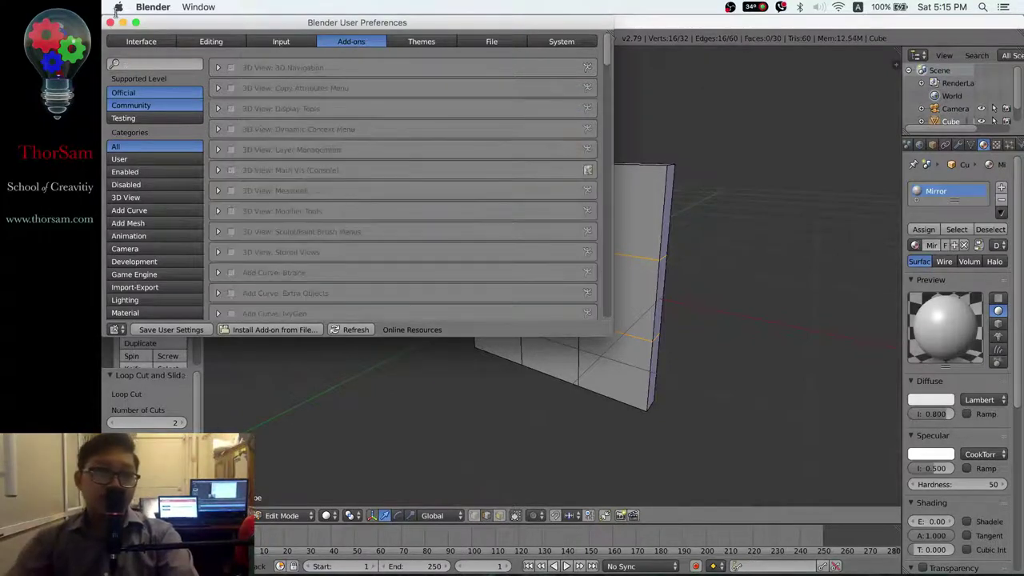
{"action": "type", "text": "cell"}
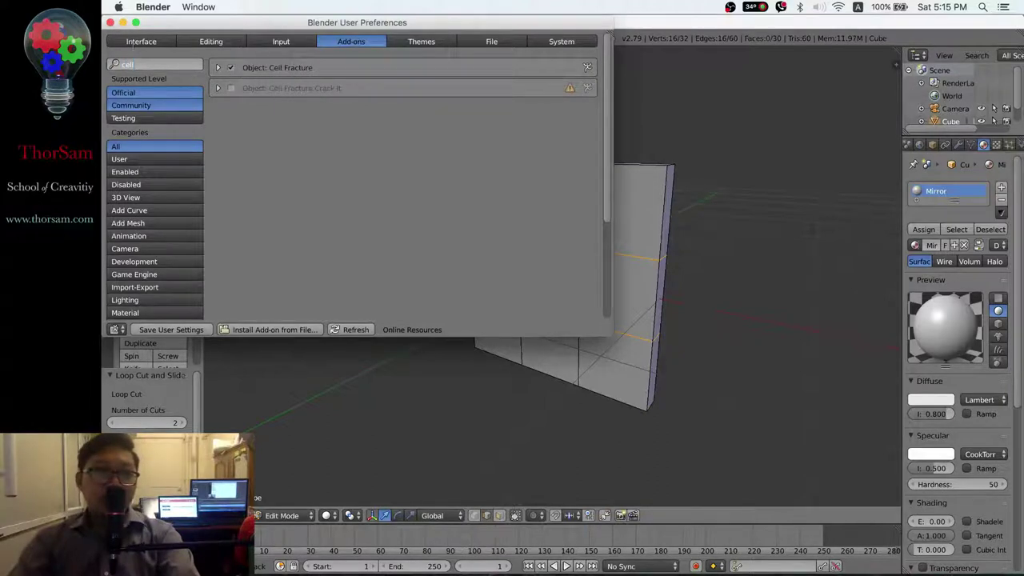
{"action": "left_click", "coordinate": [111, 21]}
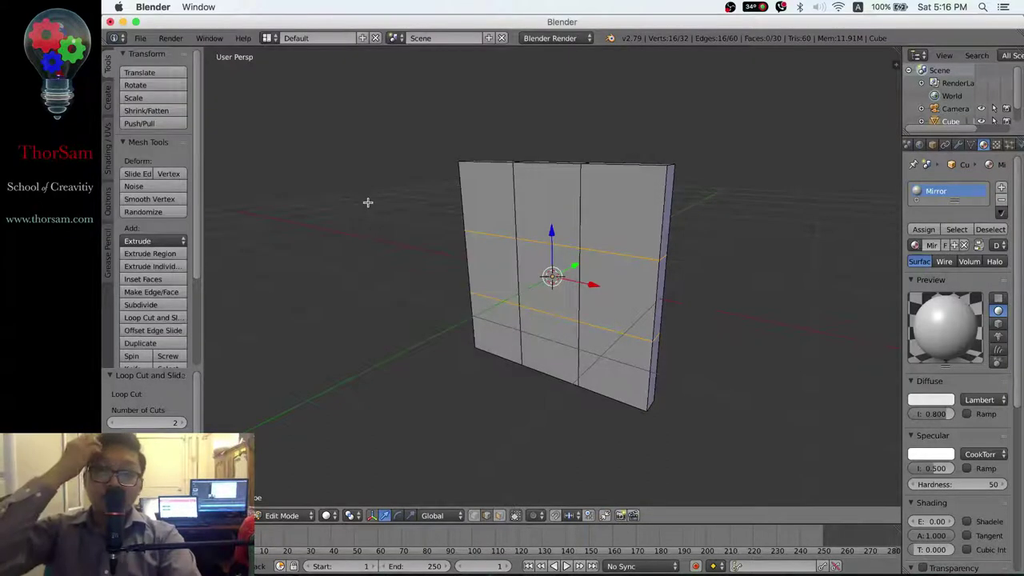
Step: Switch the gridded panel back to Object Mode
{"action": "mouse_move", "coordinate": [621, 299]}
{"action": "middle_mouse_down"}
{"action": "mouse_move", "coordinate": [686, 313]}
{"action": "mouse_move", "coordinate": [656, 299]}
{"action": "mouse_move", "coordinate": [626, 302]}
{"action": "middle_mouse_up"}
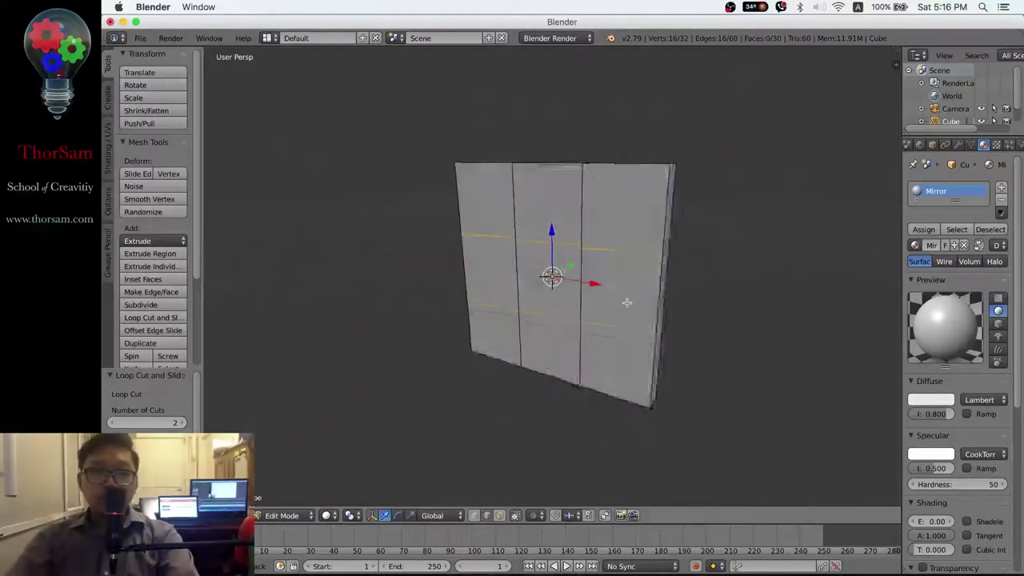
{"action": "left_click", "coordinate": [288, 516]}
{"action": "left_click", "coordinate": [293, 504]}
{"action": "middle_click_drag", "start_coordinate": [619, 284], "coordinate": [632, 278]}
Step: Run Cell Fracture on the slab with Noise 0.5 and Recursion Clamp 0
{"action": "key", "text": "space"}
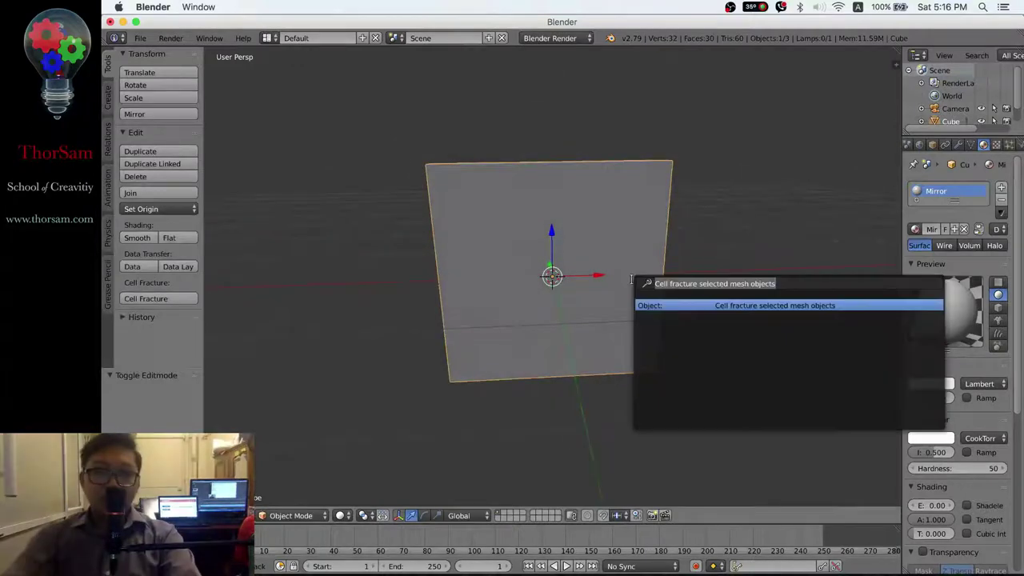
{"action": "type", "text": "cell"}
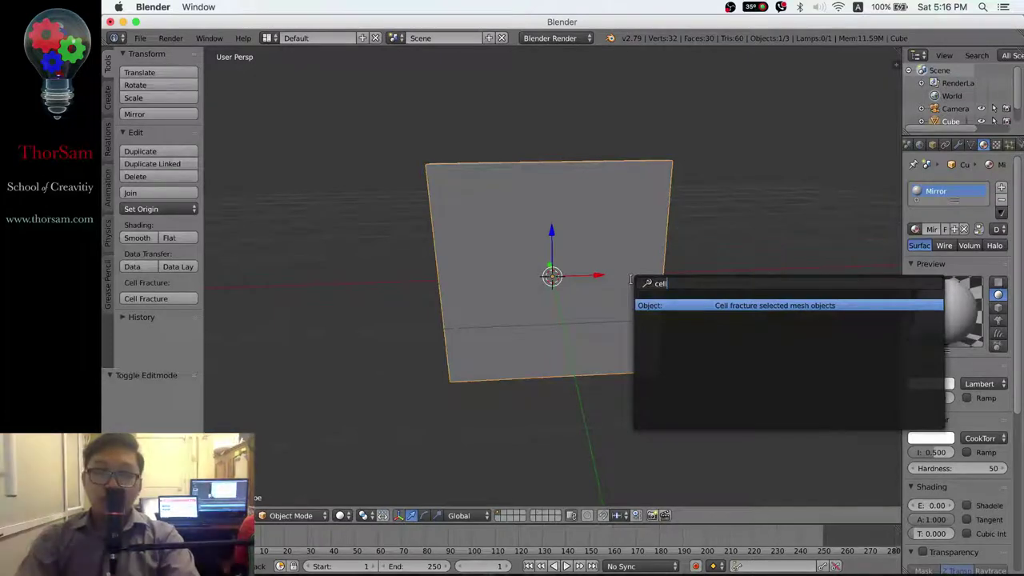
{"action": "key", "text": "Return"}
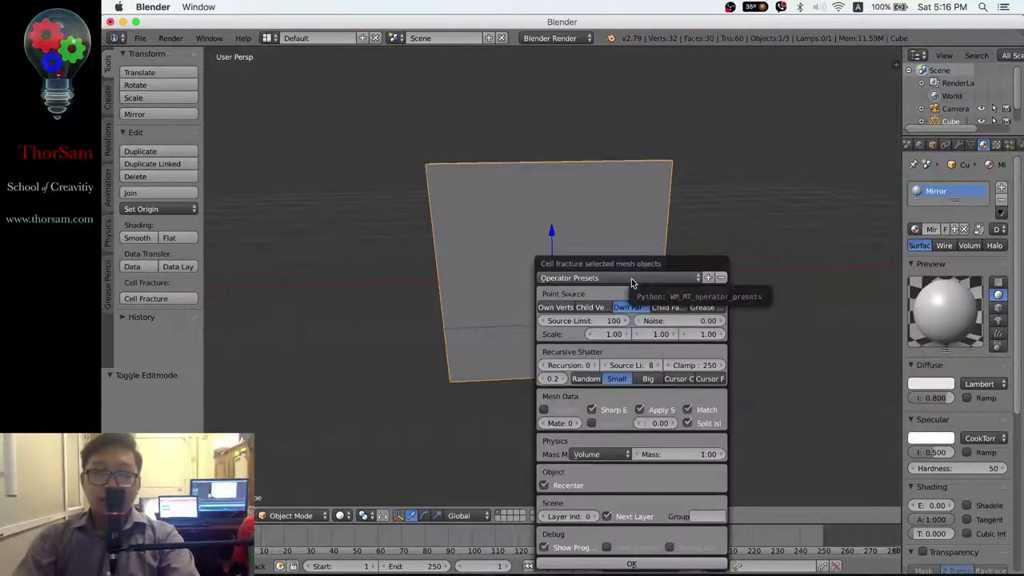
{"action": "left_click_drag", "start_coordinate": [656, 269], "coordinate": [751, 110]}
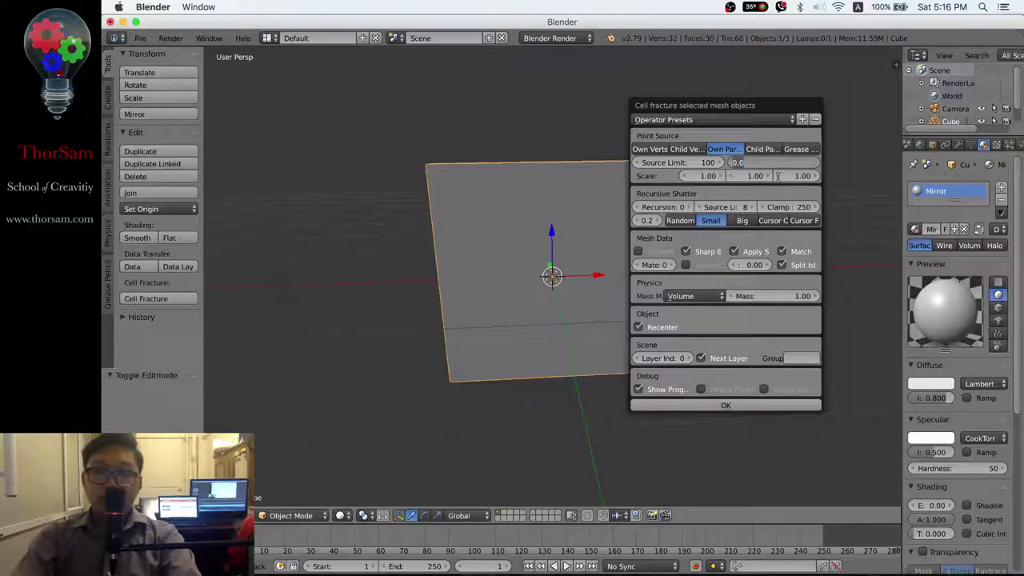
{"action": "type", "text": "0.5"}
{"action": "key", "text": "Tab"}
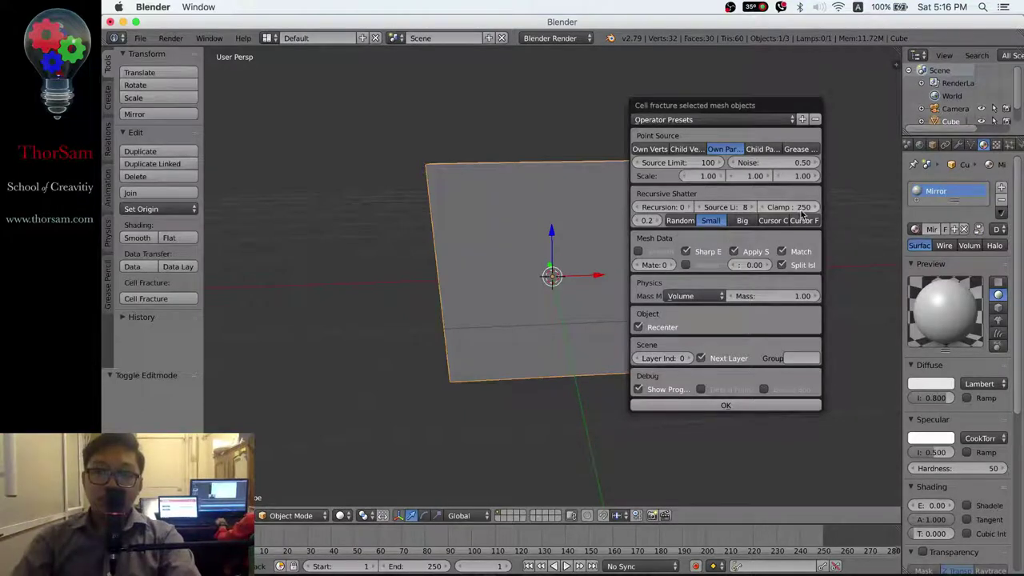
{"action": "type", "text": "0"}
{"action": "key", "text": "Tab"}
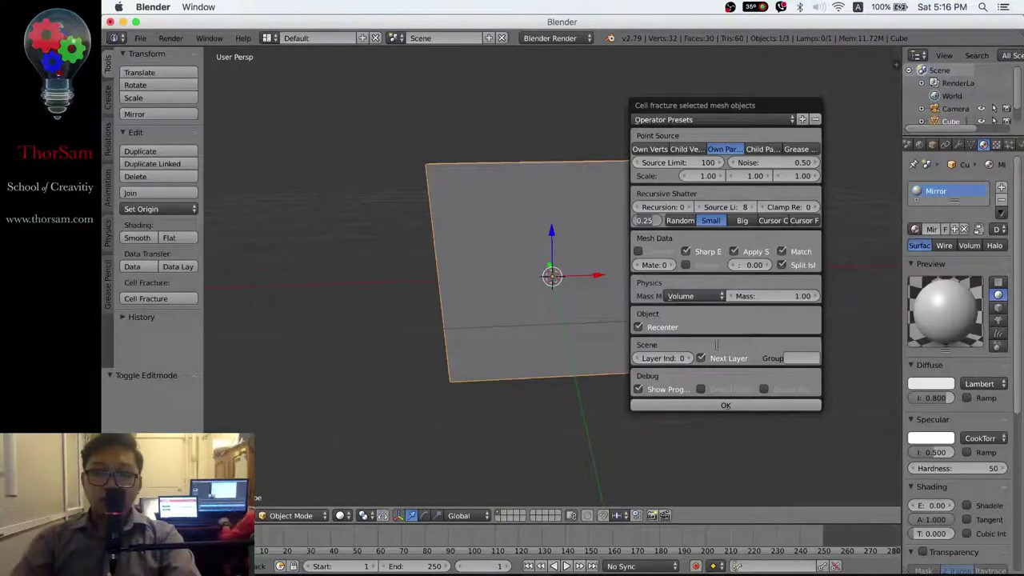
{"action": "left_click", "coordinate": [726, 405]}
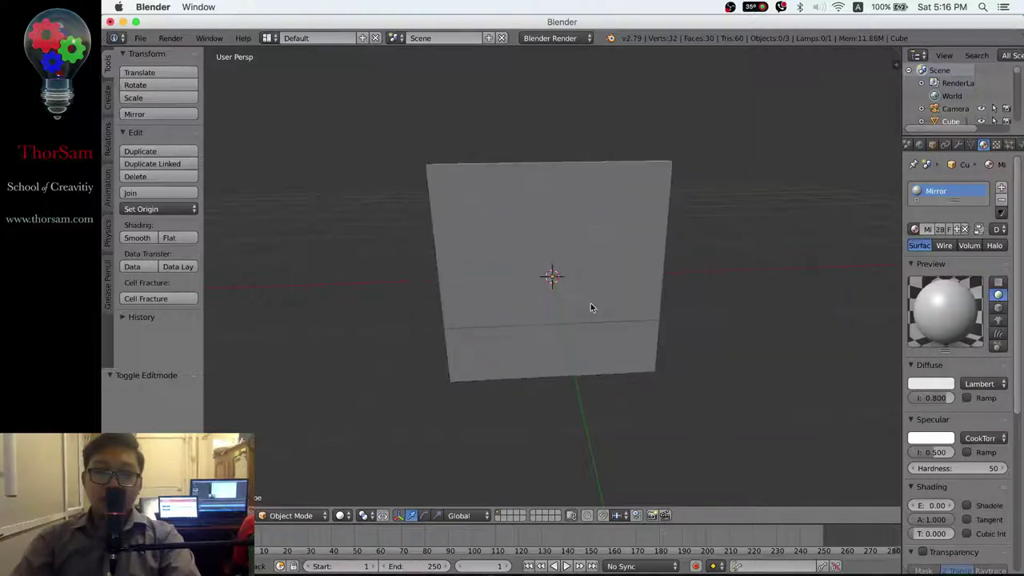
Step: Select all 27 fracture cells, then pick Cube_cell.003 and test-move it before undoing
{"action": "middle_click_drag", "start_coordinate": [725, 342], "coordinate": [689, 350]}
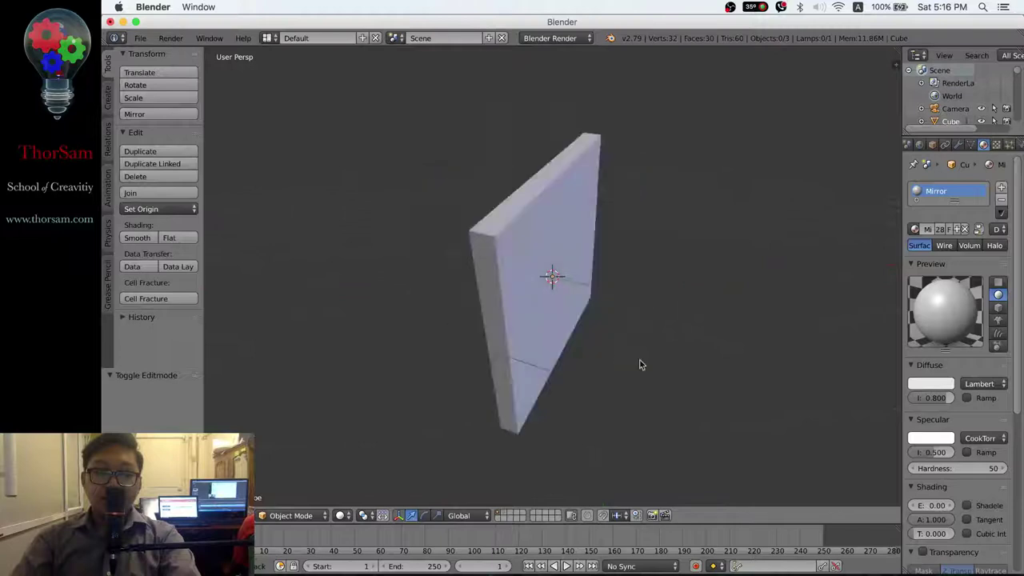
{"action": "key", "text": "a"}
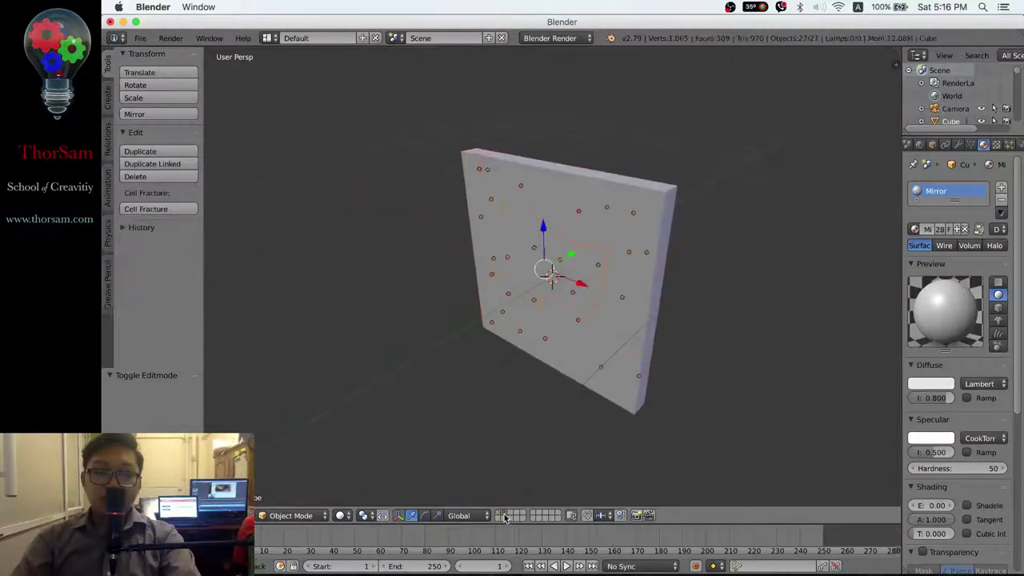
{"action": "middle_click_drag", "start_coordinate": [751, 370], "coordinate": [665, 368]}
{"action": "right_click", "coordinate": [596, 216]}
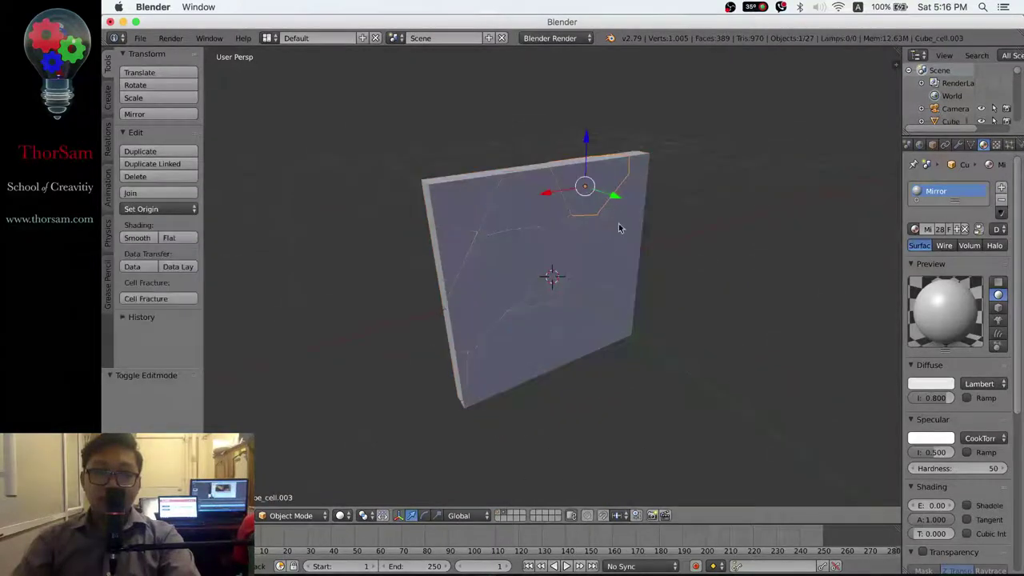
{"action": "left_click_drag", "start_coordinate": [630, 206], "coordinate": [667, 235]}
{"action": "key", "text": "ctrl+z"}
{"action": "right_click", "coordinate": [607, 258]}
{"action": "left_click_drag", "start_coordinate": [632, 276], "coordinate": [668, 293]}
{"action": "key", "text": "ctrl+z"}
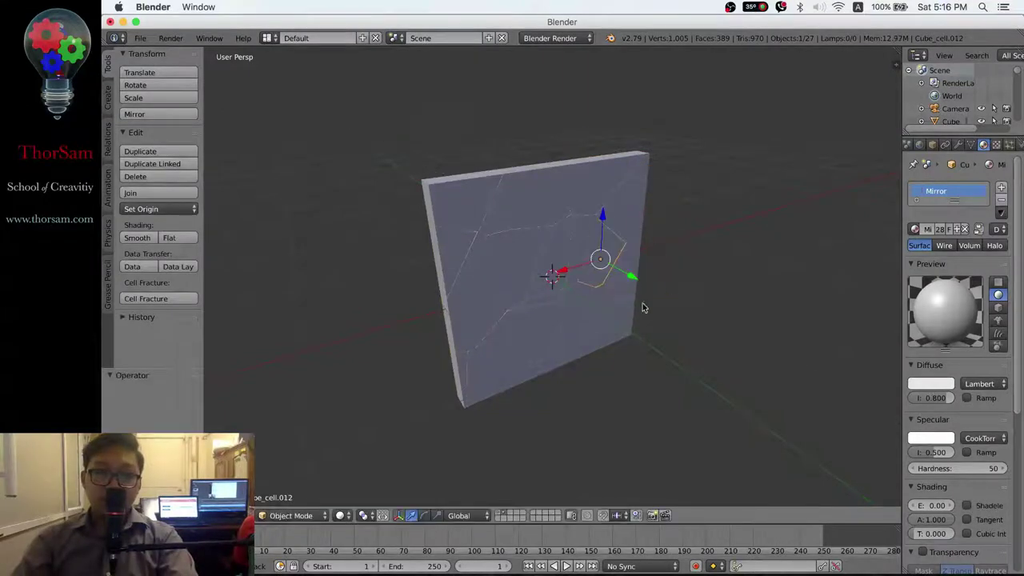
{"action": "middle_click_drag", "start_coordinate": [667, 299], "coordinate": [622, 250]}
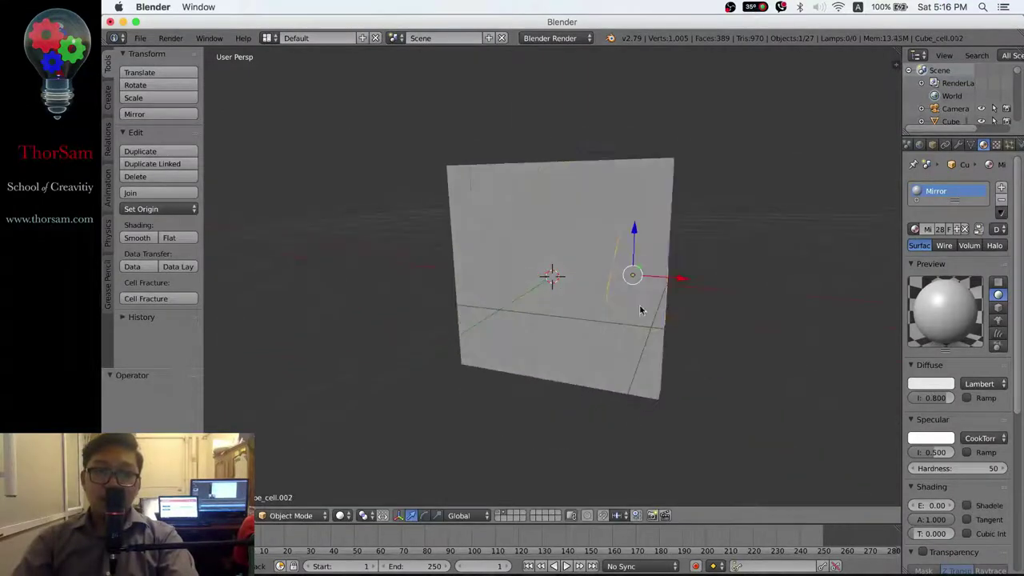
{"action": "middle_click_drag", "start_coordinate": [629, 308], "coordinate": [629, 299]}
{"action": "left_click_drag", "start_coordinate": [631, 297], "coordinate": [670, 319]}
{"action": "key", "text": "ctrl+z"}
{"action": "mouse_move", "coordinate": [656, 320]}
{"action": "middle_mouse_down"}
{"action": "mouse_move", "coordinate": [664, 304]}
{"action": "mouse_move", "coordinate": [493, 183]}
{"action": "middle_mouse_up"}
{"action": "mouse_move", "coordinate": [638, 327]}
{"action": "middle_mouse_down"}
{"action": "mouse_move", "coordinate": [613, 319]}
{"action": "mouse_move", "coordinate": [613, 334]}
{"action": "middle_mouse_up"}
{"action": "right_click", "coordinate": [586, 383]}
{"action": "mouse_move", "coordinate": [541, 364]}
{"action": "middle_mouse_down"}
{"action": "mouse_move", "coordinate": [686, 371]}
{"action": "mouse_move", "coordinate": [585, 266]}
{"action": "middle_mouse_up"}
{"action": "right_click", "coordinate": [638, 262]}
{"action": "right_click", "coordinate": [642, 270]}
{"action": "middle_click_drag", "start_coordinate": [667, 293], "coordinate": [623, 266]}
{"action": "left_click_drag", "start_coordinate": [623, 266], "coordinate": [652, 264]}
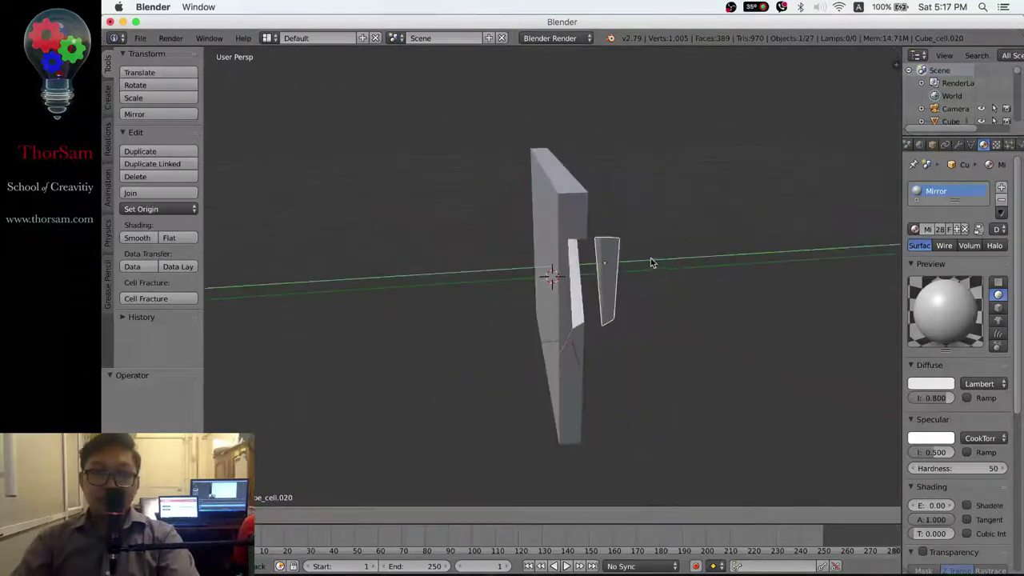
{"action": "mouse_move", "coordinate": [651, 264]}
{"action": "middle_mouse_down"}
{"action": "mouse_move", "coordinate": [642, 299]}
{"action": "mouse_move", "coordinate": [516, 276]}
{"action": "middle_mouse_up"}
{"action": "right_click", "coordinate": [518, 271]}
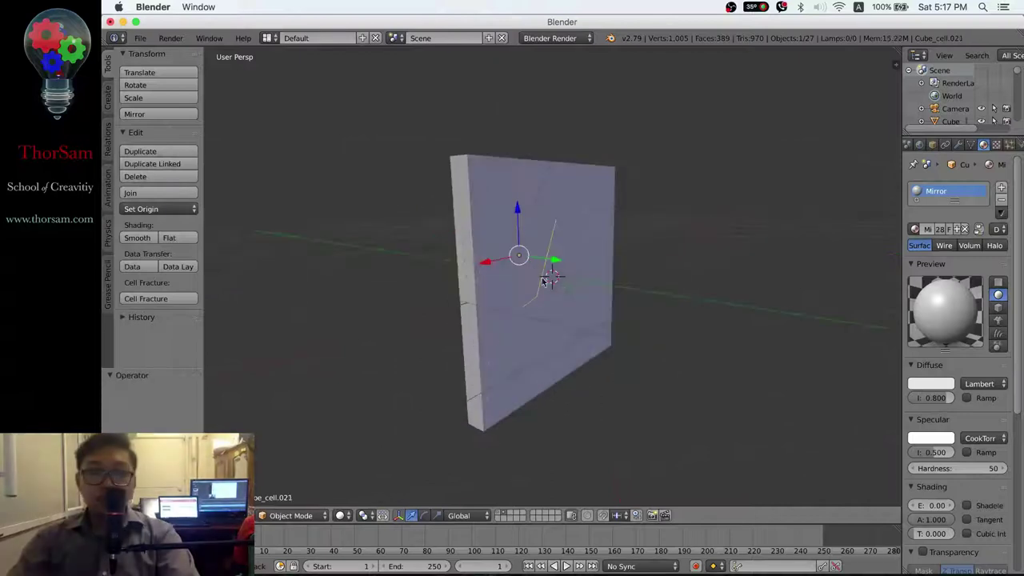
{"action": "left_click_drag", "start_coordinate": [565, 268], "coordinate": [660, 297]}
{"action": "middle_click_drag", "start_coordinate": [629, 312], "coordinate": [646, 305]}
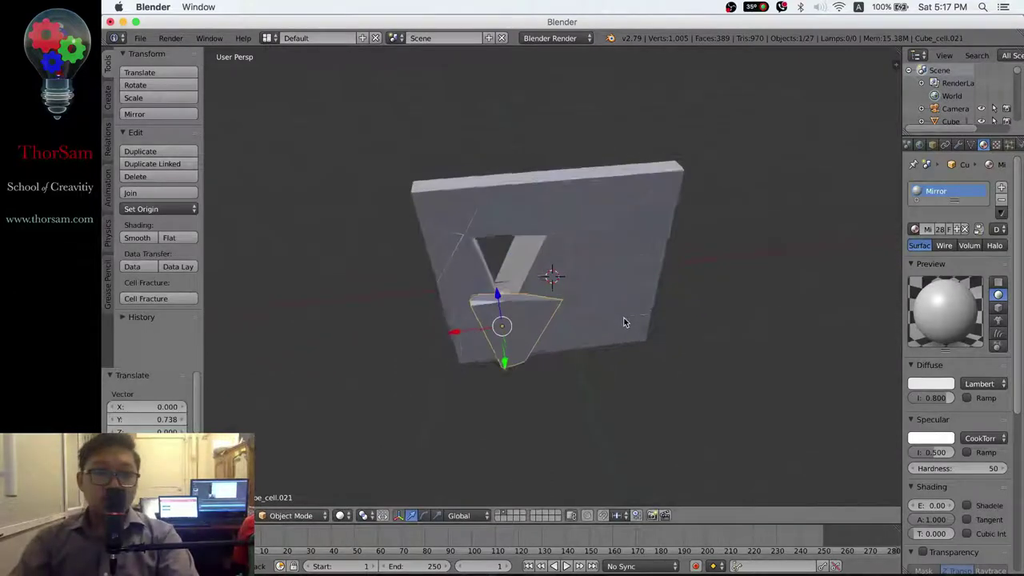
{"action": "key", "text": "ctrl+z"}
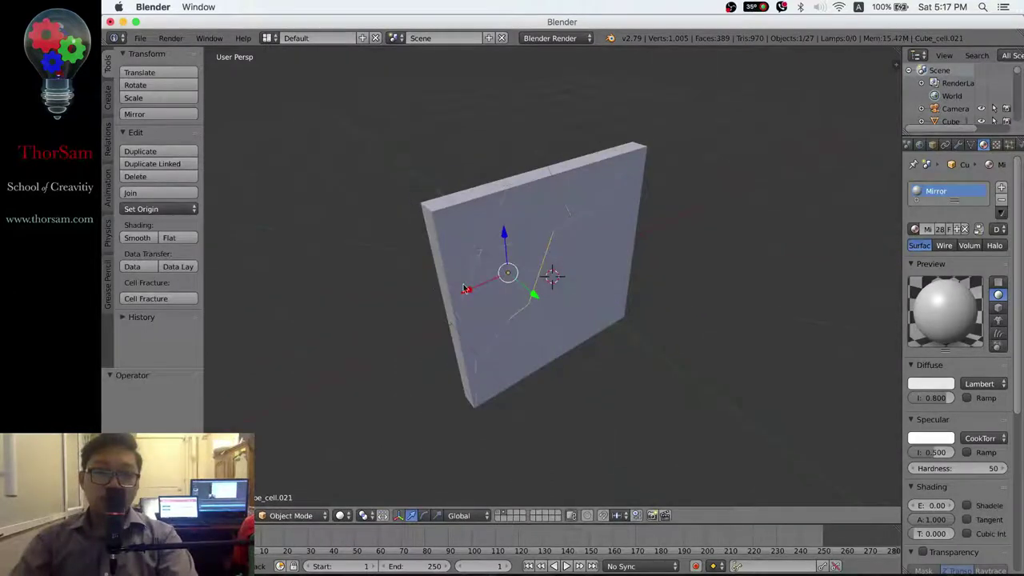
{"action": "middle_click_drag", "start_coordinate": [510, 273], "coordinate": [498, 292]}
{"action": "middle_click_drag", "start_coordinate": [512, 336], "coordinate": [578, 329]}
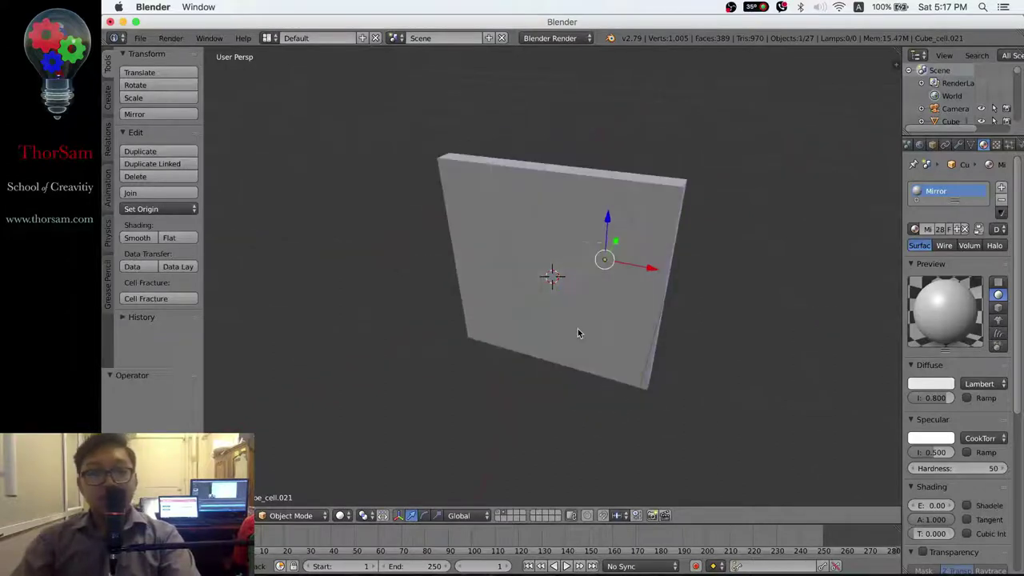
{"action": "left_click", "coordinate": [499, 515]}
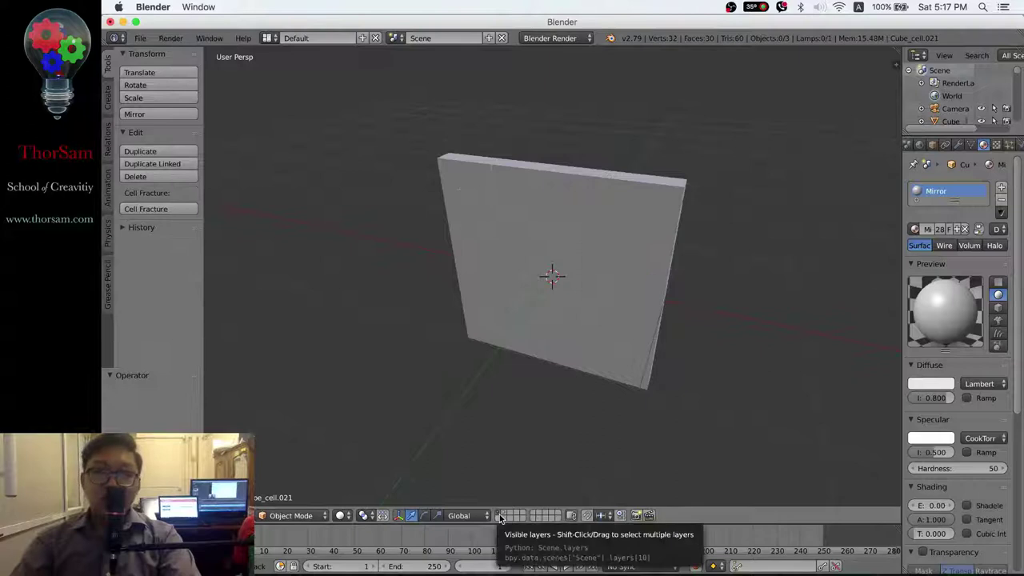
Step: Toggle between the fractured cells' layer, selecting Cube_cell.023, and the original cube's layer
{"action": "key", "text": "1"}
{"action": "left_click", "coordinate": [503, 516]}
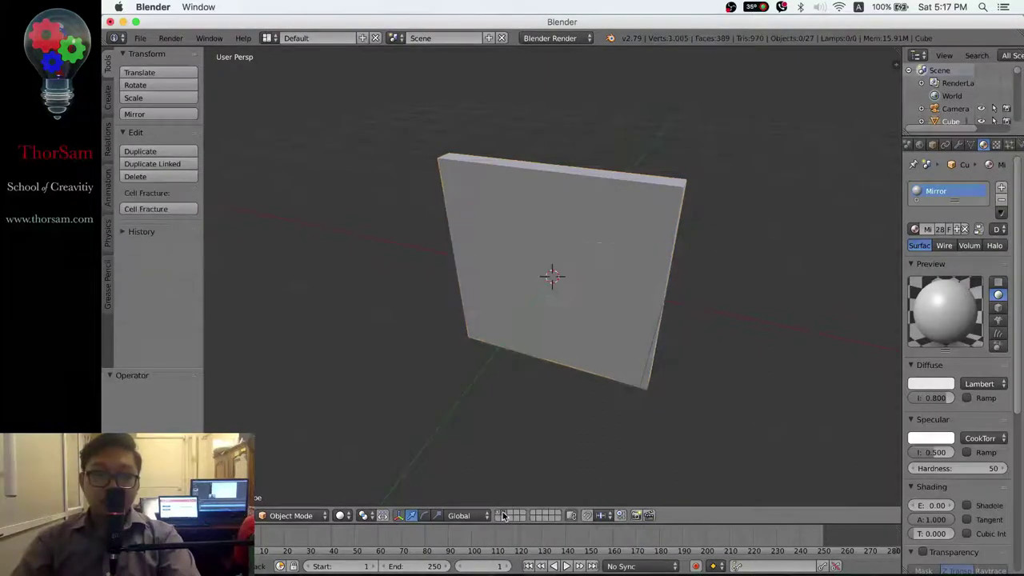
{"action": "right_click", "coordinate": [593, 286]}
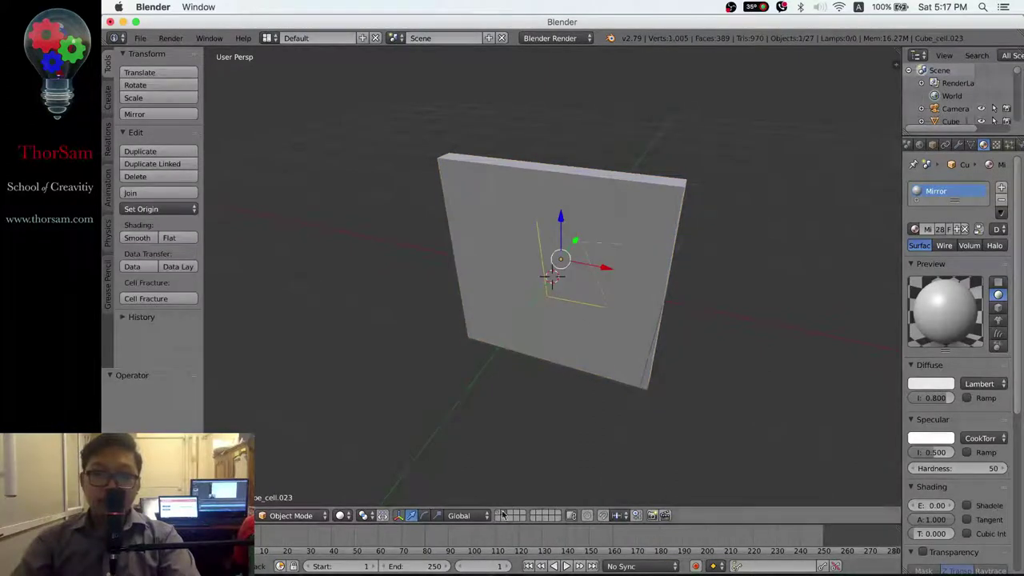
{"action": "left_click", "coordinate": [498, 516]}
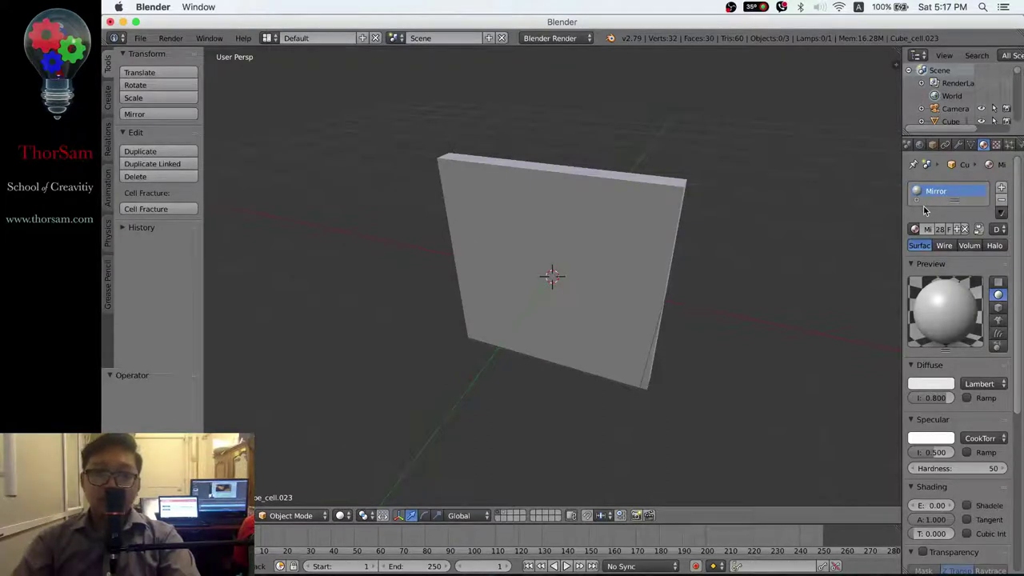
Step: Select the intact cube and undo/redo the fracture to compare, ending on the intact cube
{"action": "scroll", "coordinate": [674, 218], "scroll_direction": "up", "scroll_amount": 10}
{"action": "scroll", "coordinate": [675, 218], "scroll_direction": "down", "scroll_amount": 20}
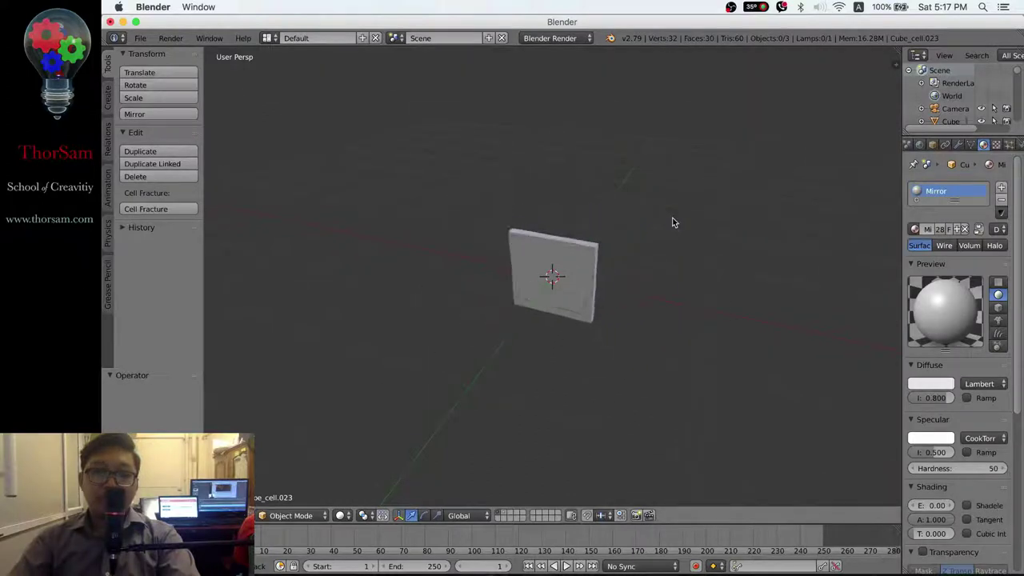
{"action": "scroll", "coordinate": [673, 227], "scroll_direction": "up", "scroll_amount": 3}
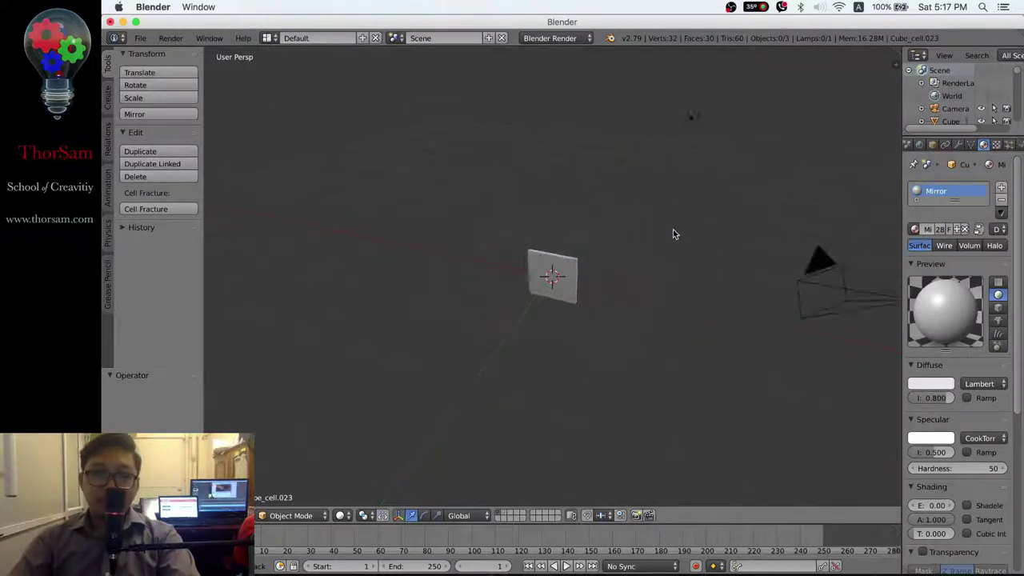
{"action": "right_click", "coordinate": [573, 276]}
{"action": "scroll", "coordinate": [643, 315], "scroll_direction": "up", "scroll_amount": 8}
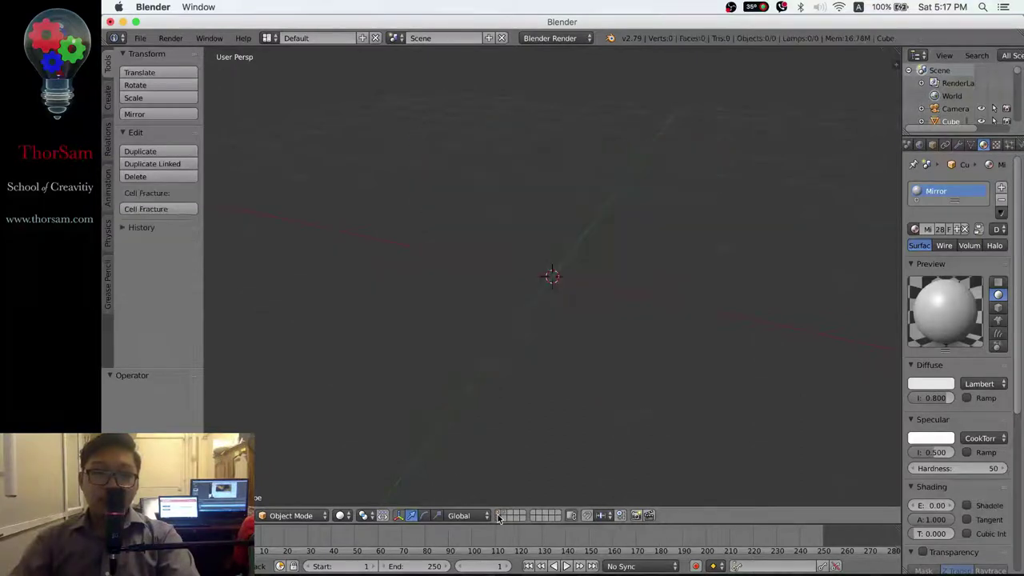
{"action": "key", "text": "ctrl+z"}
{"action": "key", "text": "ctrl+shift+z"}
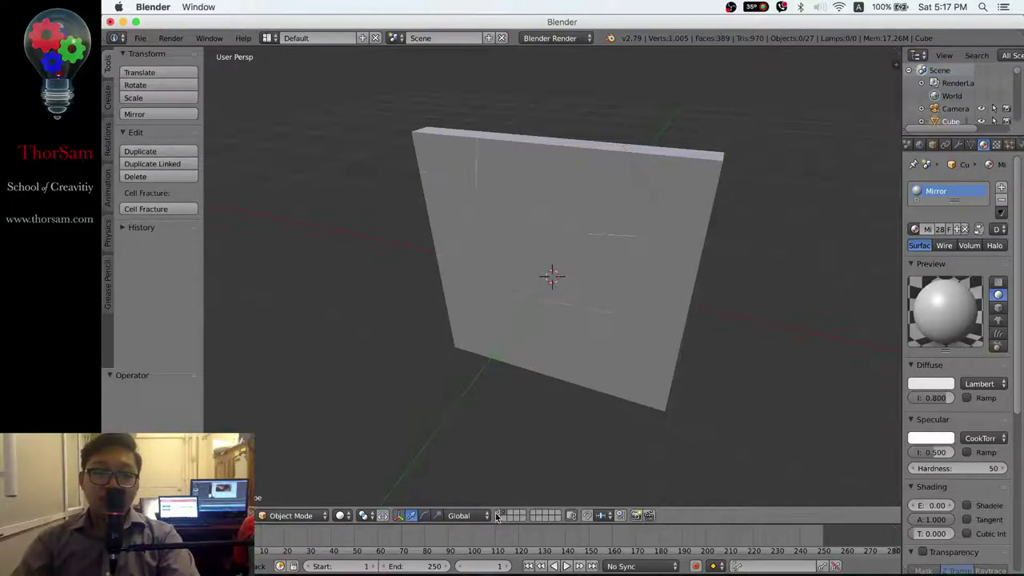
{"action": "key", "text": "ctrl+z"}
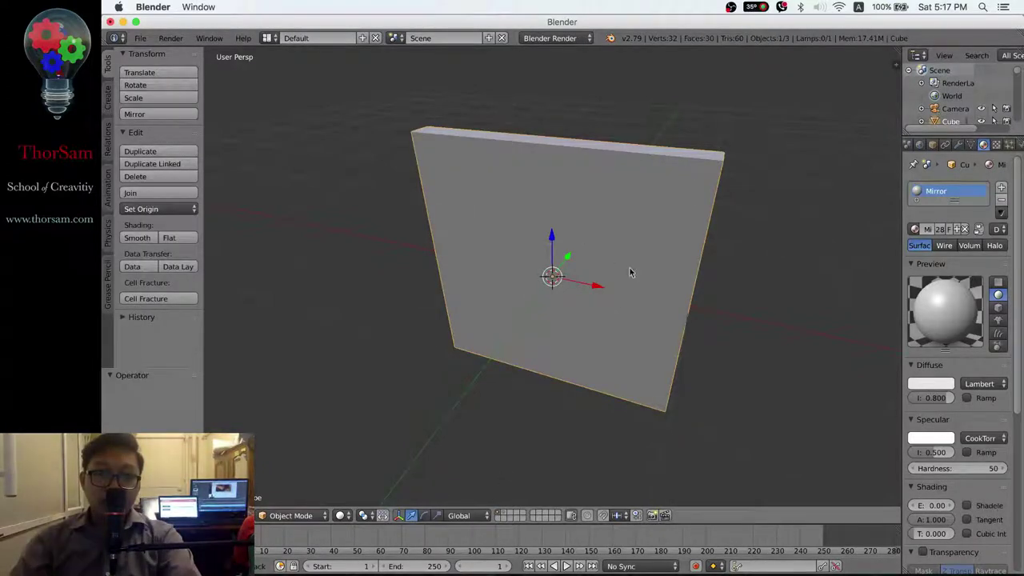
{"action": "scroll", "coordinate": [774, 277], "scroll_direction": "down", "scroll_amount": 10}
Step: Delete the camera and the lamp from the scene
{"action": "right_click", "coordinate": [652, 287]}
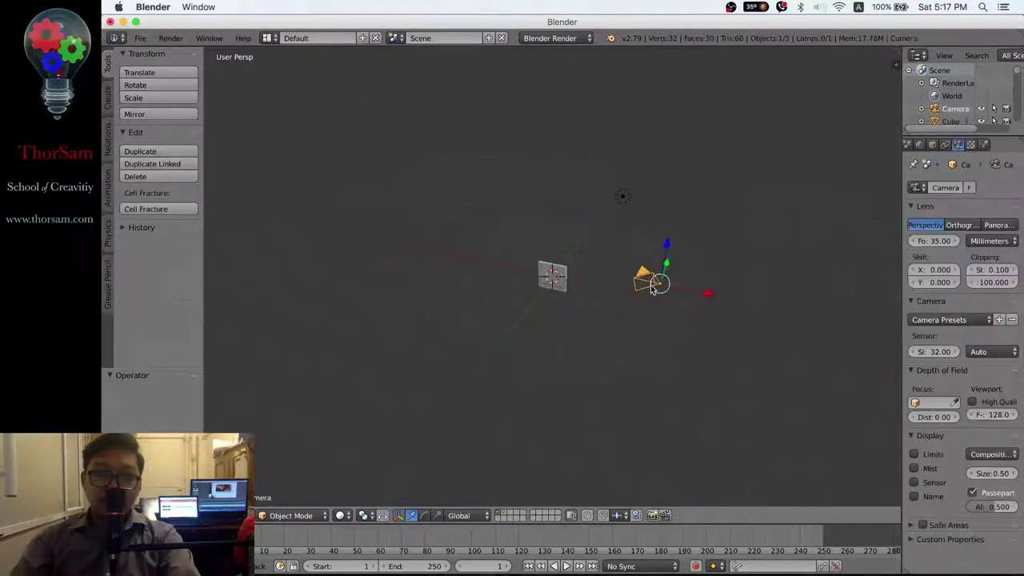
{"action": "key", "text": "x"}
{"action": "left_click", "coordinate": [653, 287]}
{"action": "right_click", "coordinate": [622, 196]}
{"action": "key", "text": "x"}
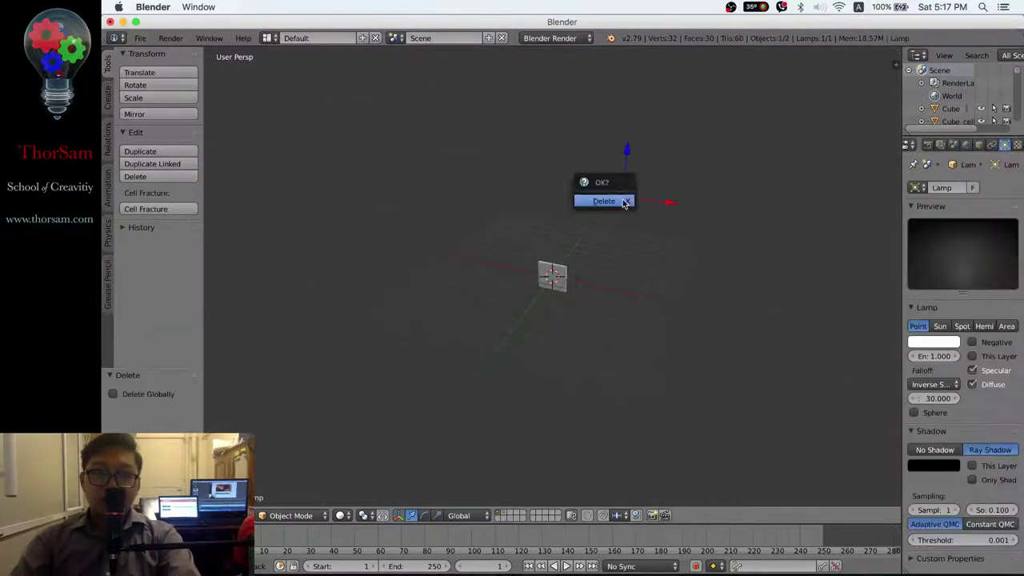
{"action": "left_click", "coordinate": [622, 199]}
Step: Select the remaining pane and bring up the File export menu
{"action": "key", "text": "a"}
{"action": "scroll", "coordinate": [589, 318], "scroll_direction": "up", "scroll_amount": 5}
{"action": "scroll", "coordinate": [589, 318], "scroll_direction": "up", "scroll_amount": 5}
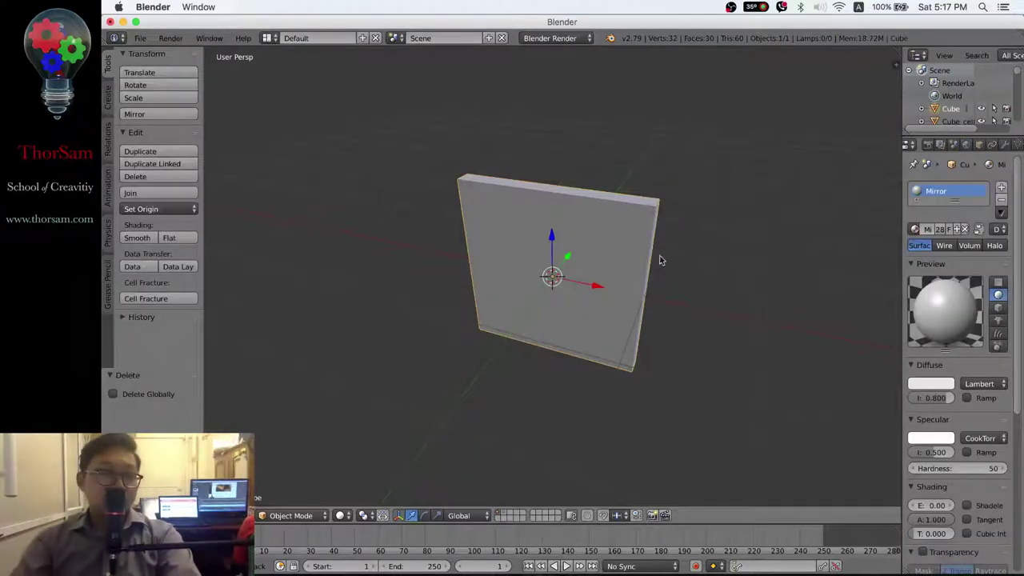
{"action": "left_click", "coordinate": [140, 38]}
{"action": "mouse_move", "coordinate": [213, 286]}
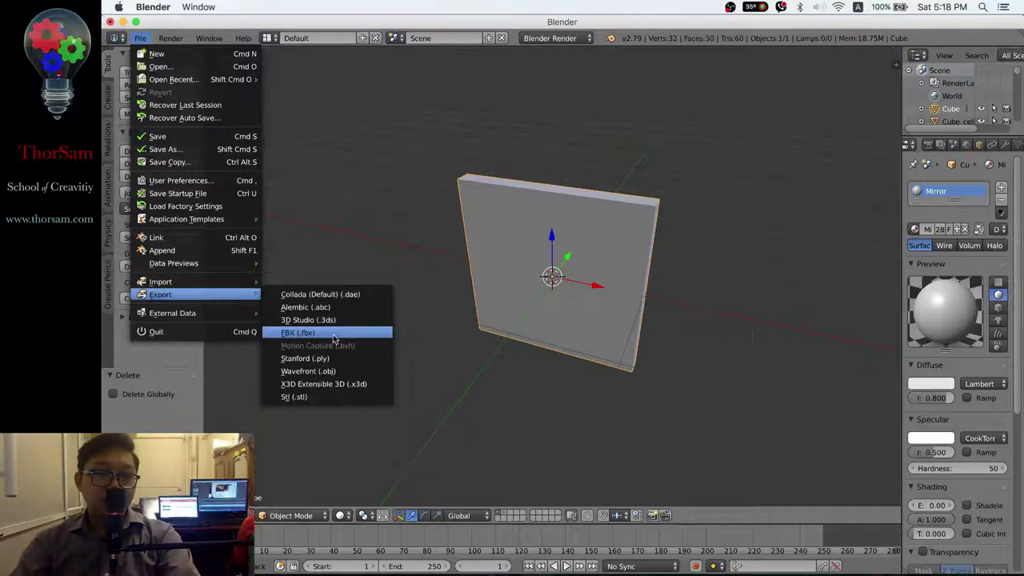
Step: Start an FBX export of selected objects only into Documents/Unity Game/FPS Video Tutorial/Assets
{"action": "left_click", "coordinate": [333, 337]}
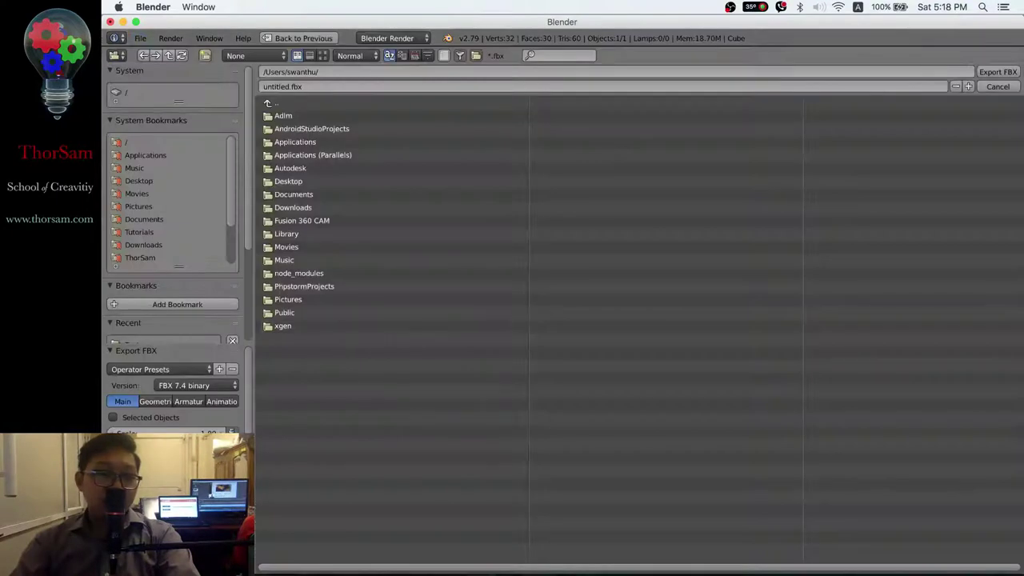
{"action": "left_click", "coordinate": [114, 417]}
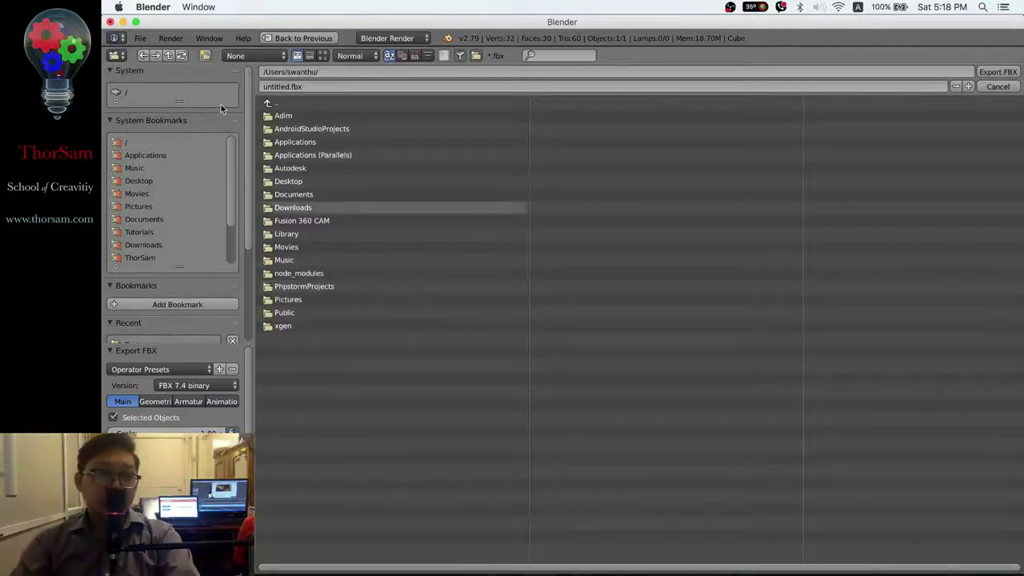
{"action": "left_click_drag", "start_coordinate": [232, 175], "coordinate": [228, 218]}
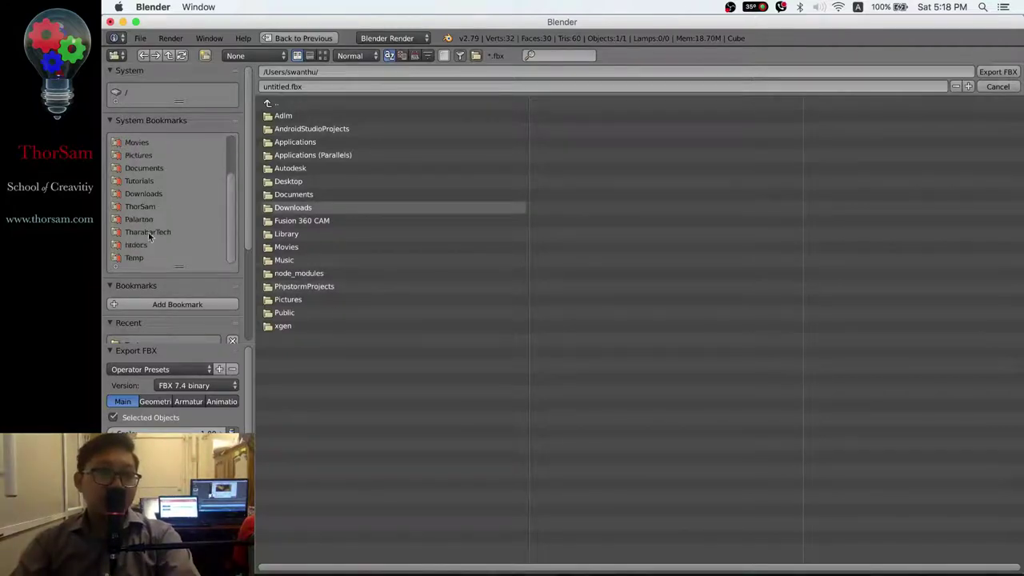
{"action": "scroll", "coordinate": [146, 193], "scroll_direction": "up", "scroll_amount": 2}
{"action": "left_click", "coordinate": [145, 194]}
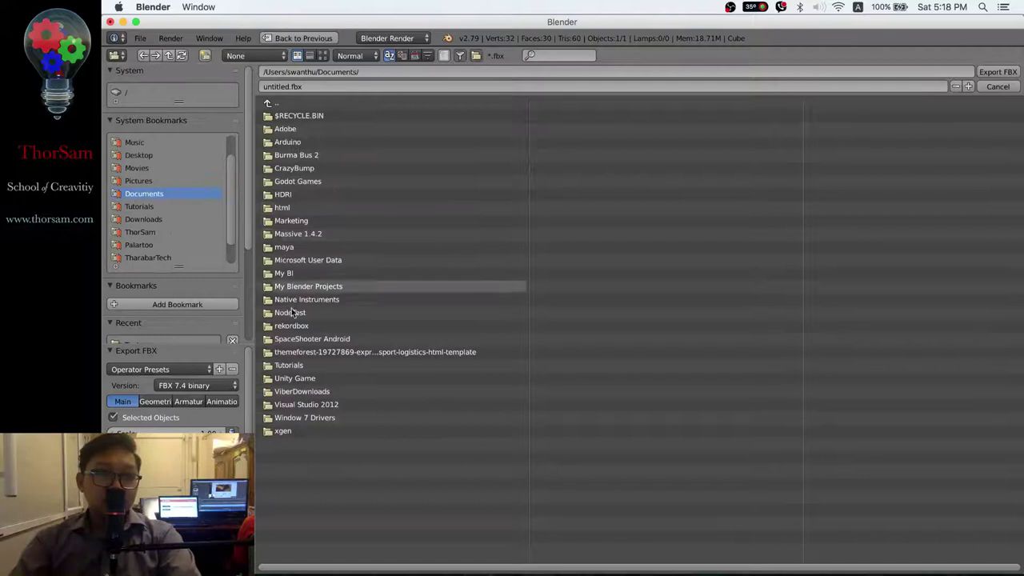
{"action": "left_click", "coordinate": [290, 378]}
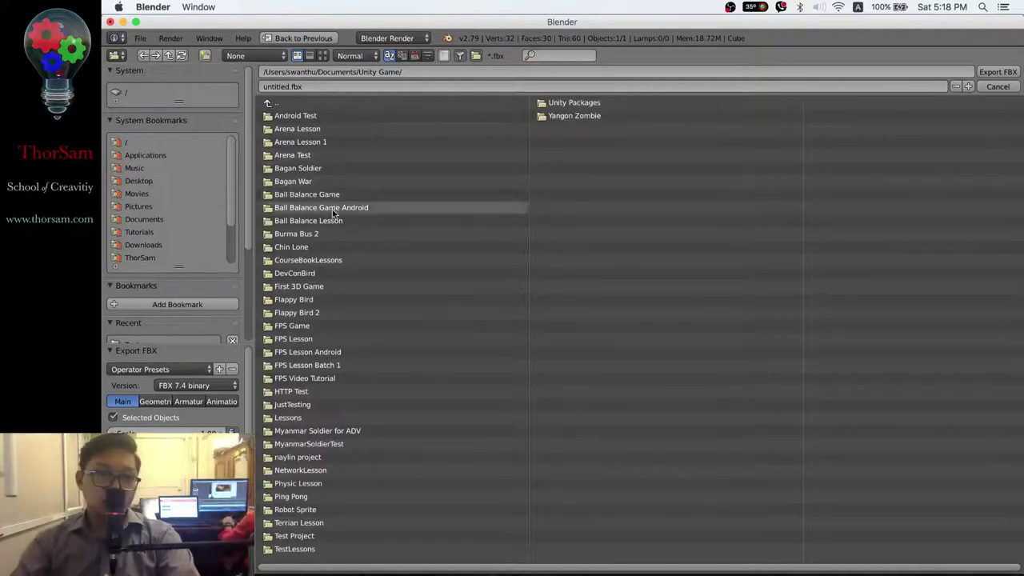
{"action": "left_click", "coordinate": [300, 378]}
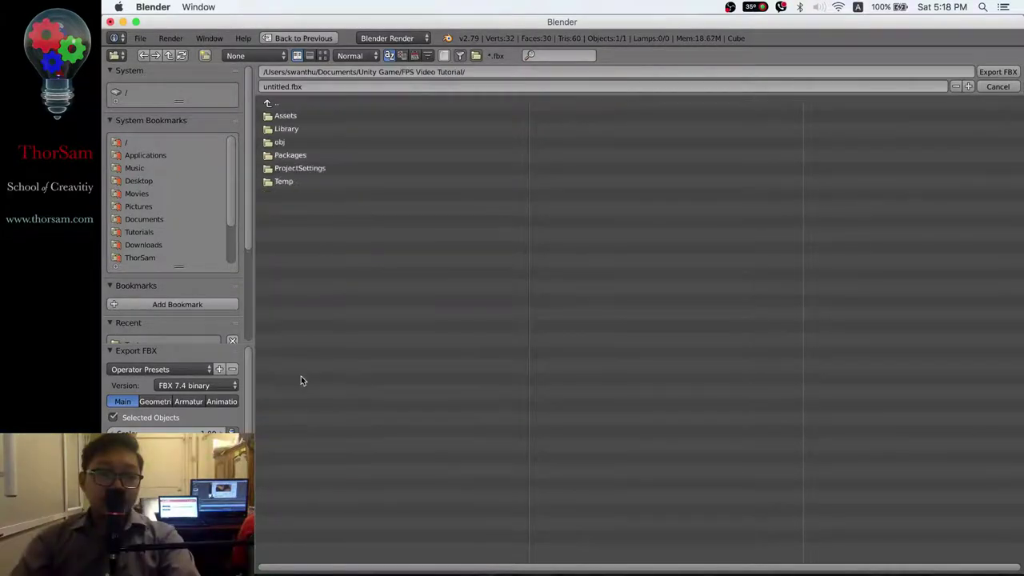
{"action": "left_click", "coordinate": [294, 115]}
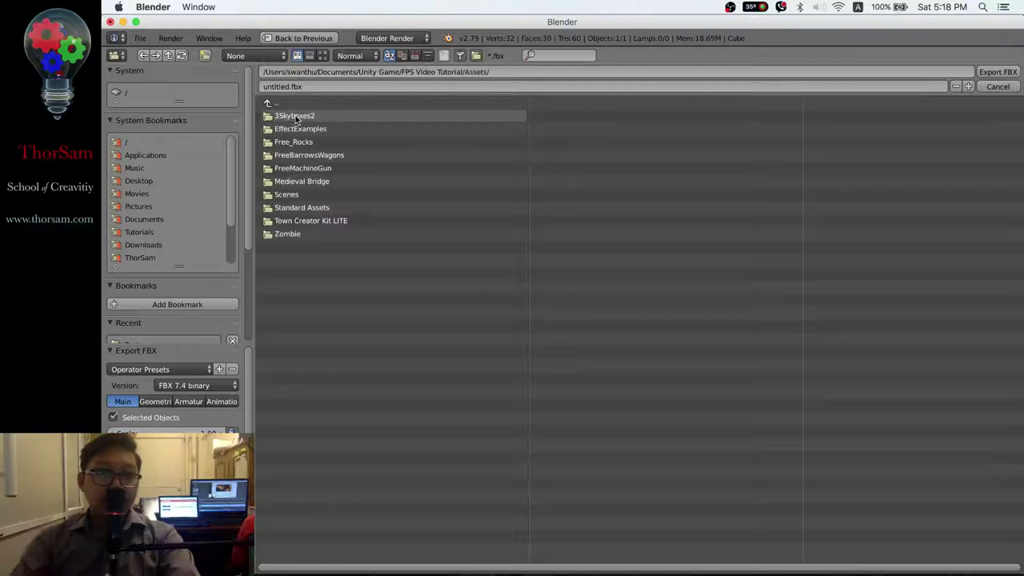
Step: Name the file Mirror.fbx and export it
{"action": "left_click", "coordinate": [287, 87]}
{"action": "key", "text": "BackSpace"}
{"action": "key", "text": "BackSpace"}
{"action": "key", "text": "BackSpace"}
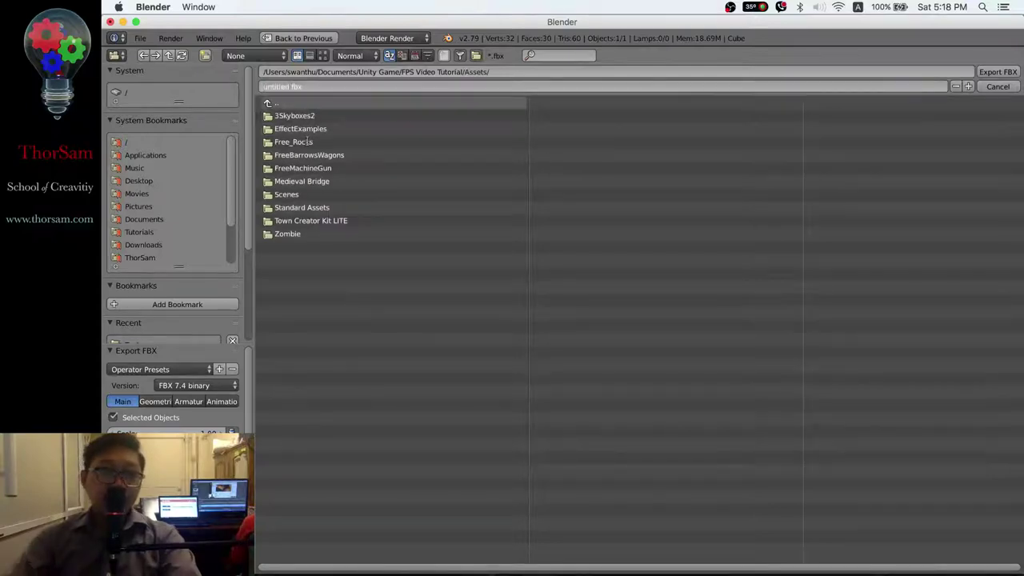
{"action": "type", "text": "Mirror"}
{"action": "key", "text": "Return"}
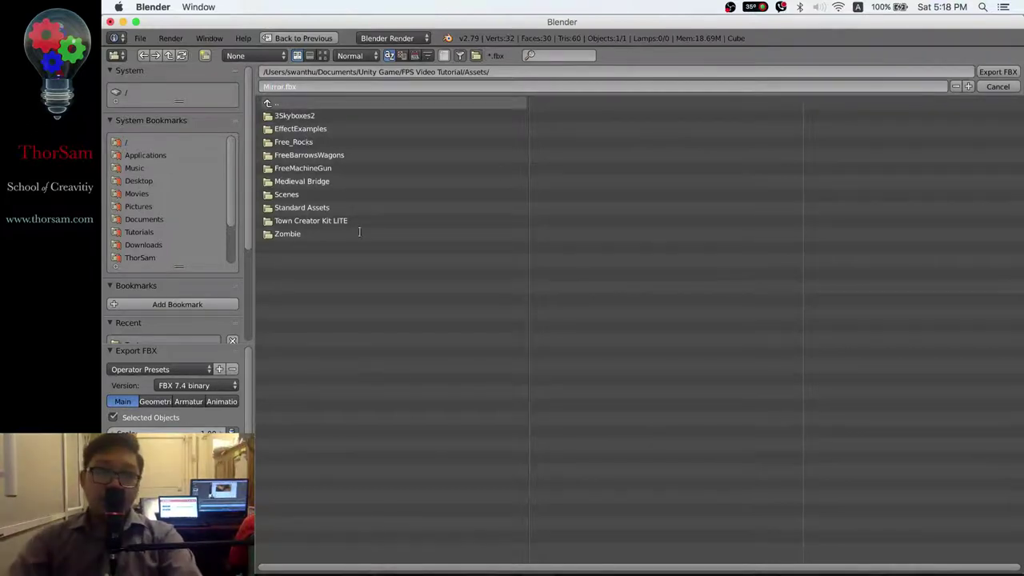
{"action": "left_click", "coordinate": [997, 73]}
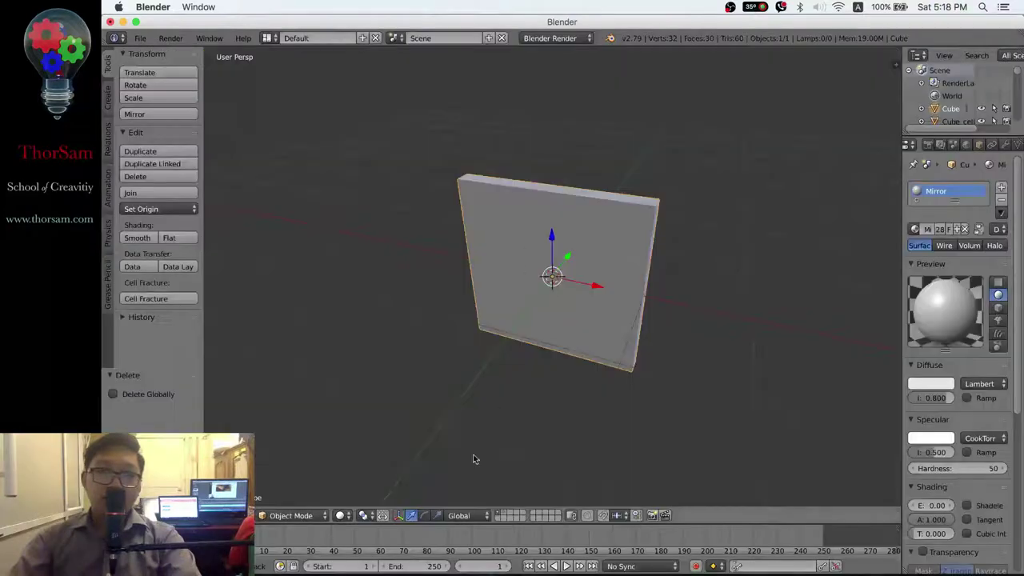
Step: Show the fractured cells' layer and select all 27 pieces
{"action": "left_click", "coordinate": [504, 513]}
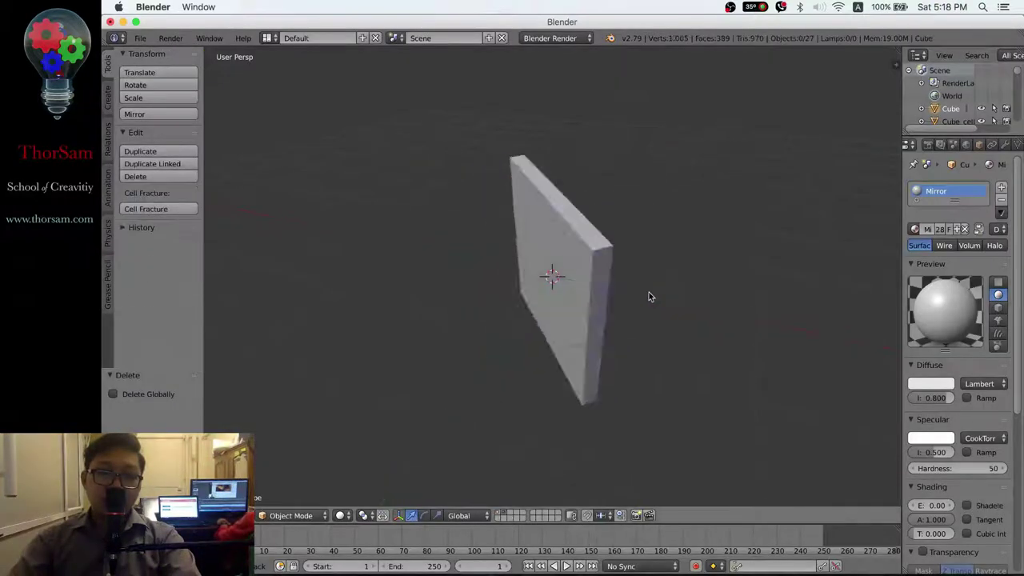
{"action": "middle_click_drag", "start_coordinate": [649, 297], "coordinate": [581, 268]}
{"action": "right_click", "coordinate": [578, 238]}
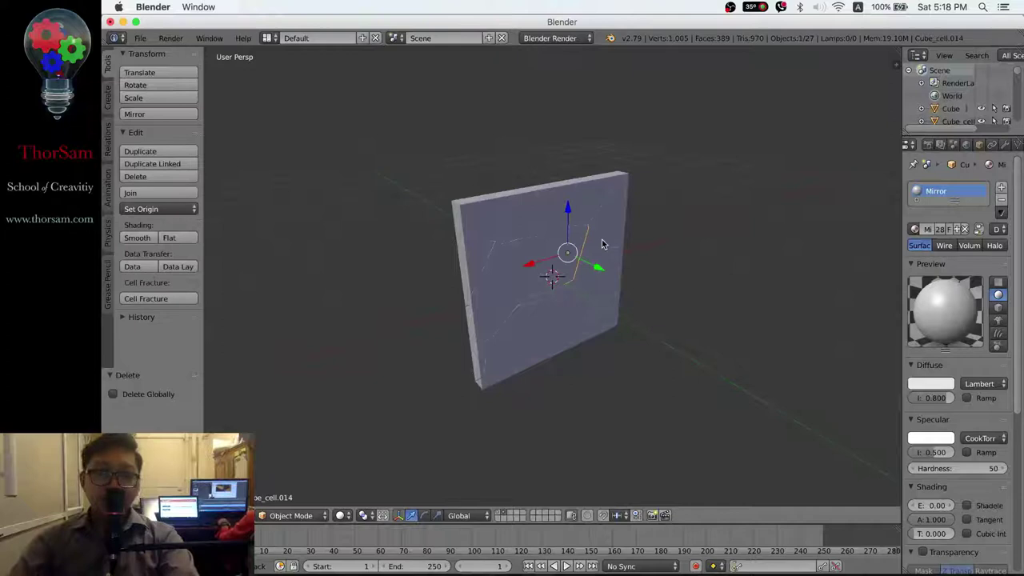
{"action": "key", "text": "a"}
{"action": "key", "text": "a"}
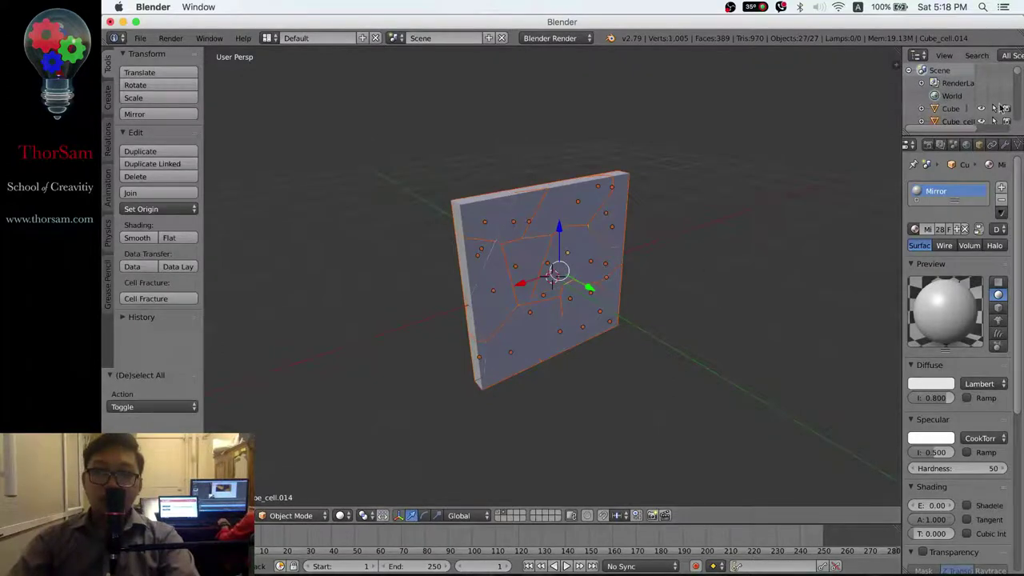
Step: Zoom and orbit around the selected cells, then bring up the File menu
{"action": "scroll", "coordinate": [947, 118], "scroll_direction": "down", "scroll_amount": 1}
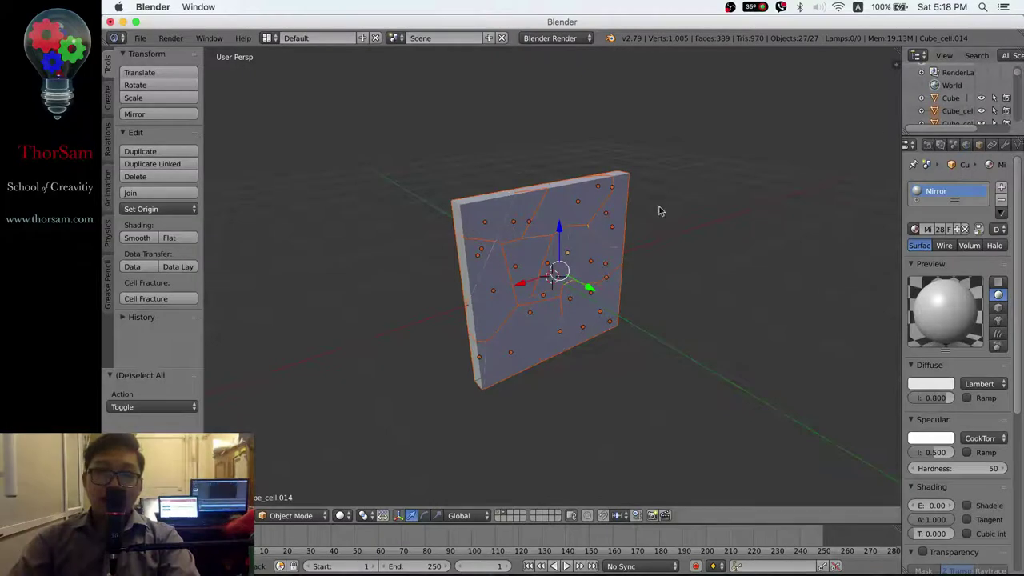
{"action": "mouse_move", "coordinate": [608, 241]}
{"action": "middle_mouse_down"}
{"action": "mouse_move", "coordinate": [566, 310]}
{"action": "mouse_move", "coordinate": [588, 313]}
{"action": "middle_mouse_up"}
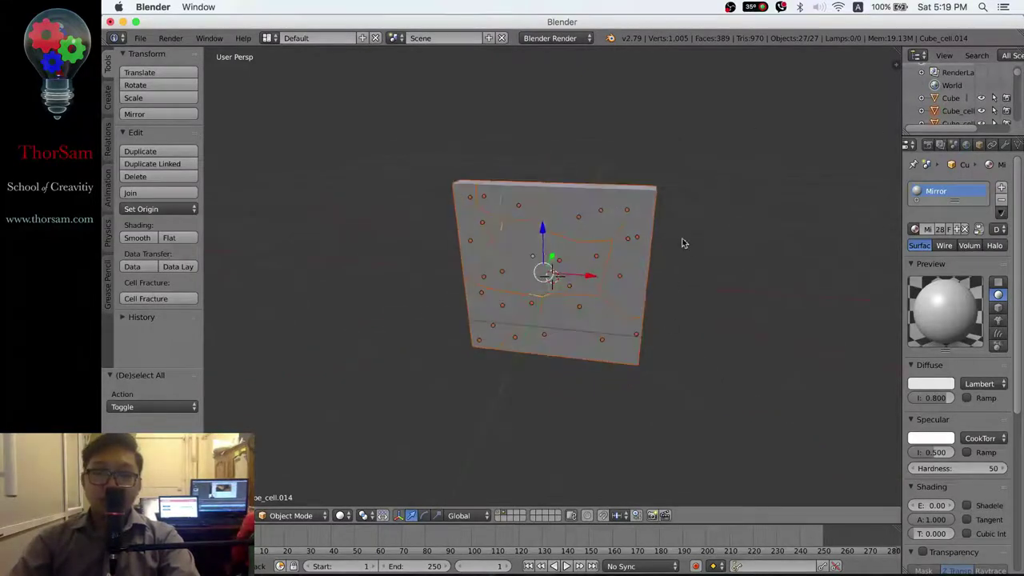
{"action": "scroll", "coordinate": [952, 116], "scroll_direction": "down", "scroll_amount": 2}
{"action": "scroll", "coordinate": [960, 114], "scroll_direction": "down", "scroll_amount": 2}
{"action": "scroll", "coordinate": [968, 111], "scroll_direction": "down", "scroll_amount": 2}
{"action": "scroll", "coordinate": [968, 111], "scroll_direction": "down", "scroll_amount": 2}
{"action": "scroll", "coordinate": [968, 111], "scroll_direction": "down", "scroll_amount": 2}
{"action": "scroll", "coordinate": [968, 111], "scroll_direction": "down", "scroll_amount": 2}
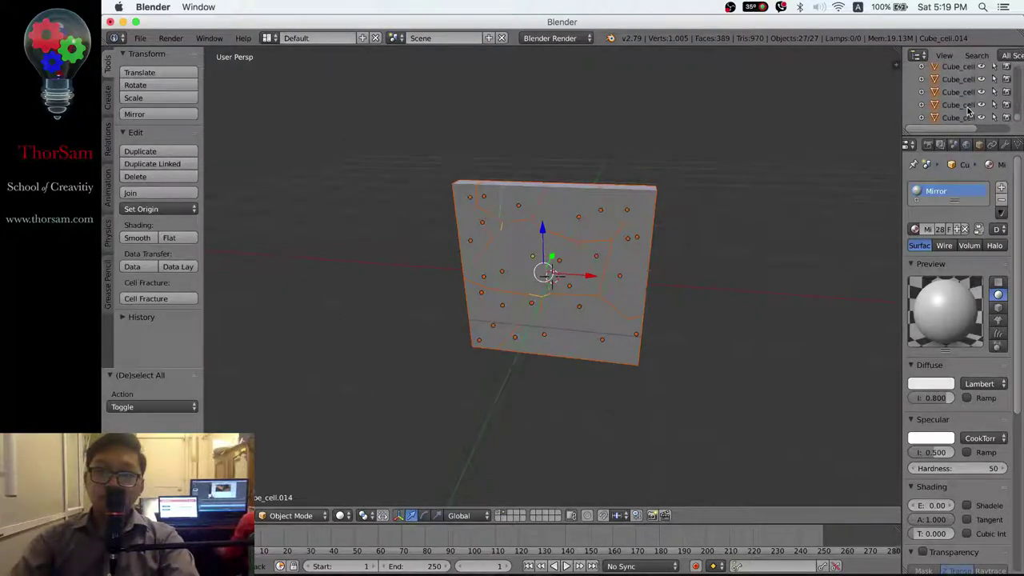
{"action": "scroll", "coordinate": [968, 111], "scroll_direction": "up", "scroll_amount": 3}
{"action": "scroll", "coordinate": [968, 112], "scroll_direction": "up", "scroll_amount": 2}
{"action": "scroll", "coordinate": [969, 111], "scroll_direction": "up", "scroll_amount": 2}
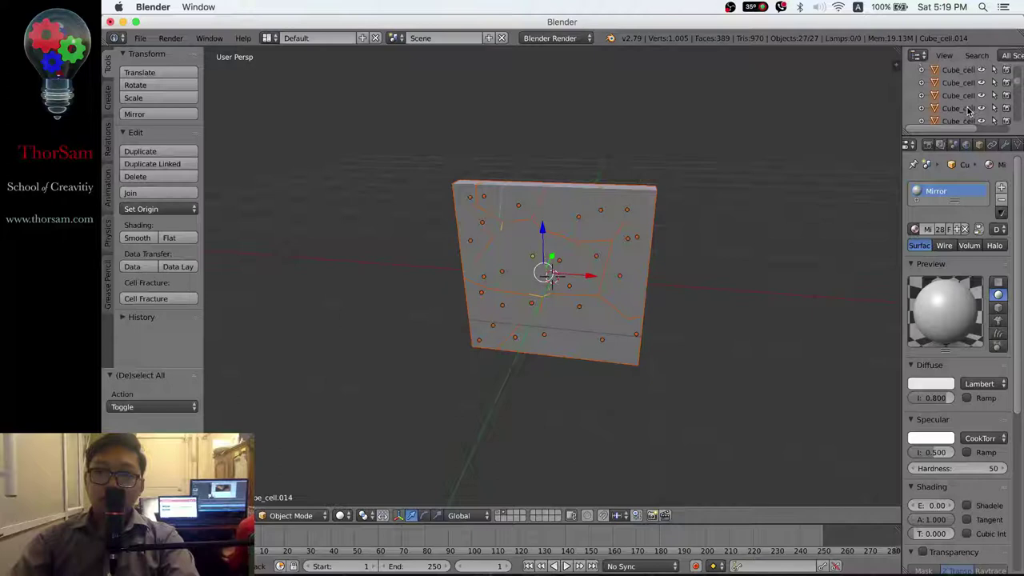
{"action": "scroll", "coordinate": [968, 112], "scroll_direction": "up", "scroll_amount": 3}
{"action": "scroll", "coordinate": [966, 112], "scroll_direction": "down", "scroll_amount": 1}
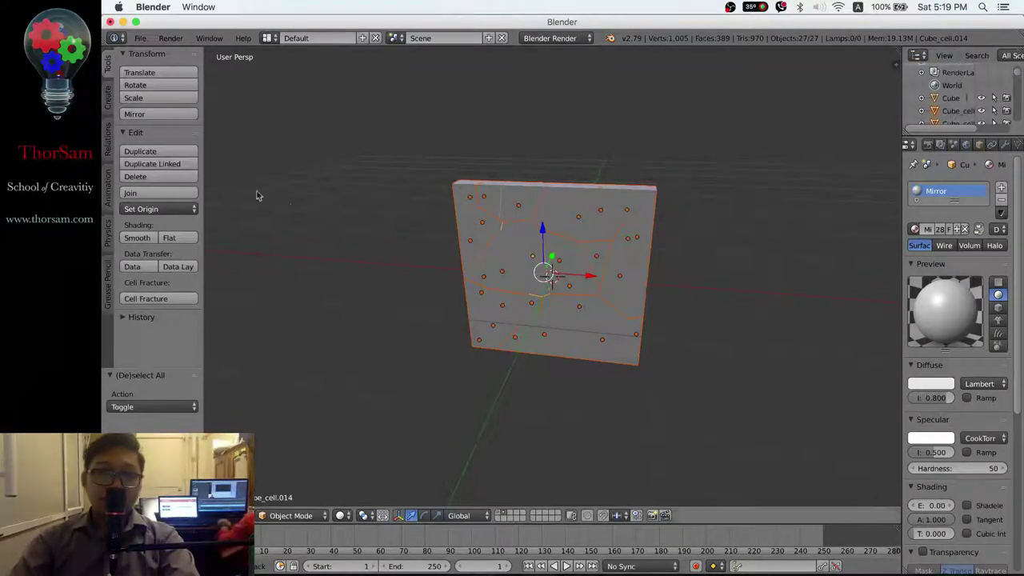
{"action": "left_click", "coordinate": [134, 39]}
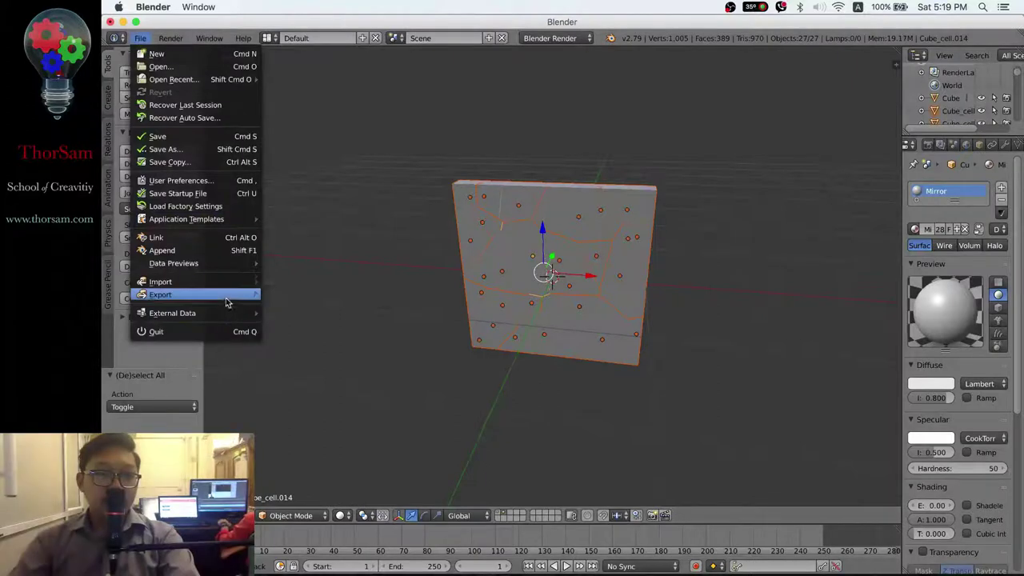
Step: Export the fractured Blender pieces as Mirror_Break.fbx, then switch back to Unity
{"action": "mouse_move", "coordinate": [236, 295]}
{"action": "left_click", "coordinate": [334, 331]}
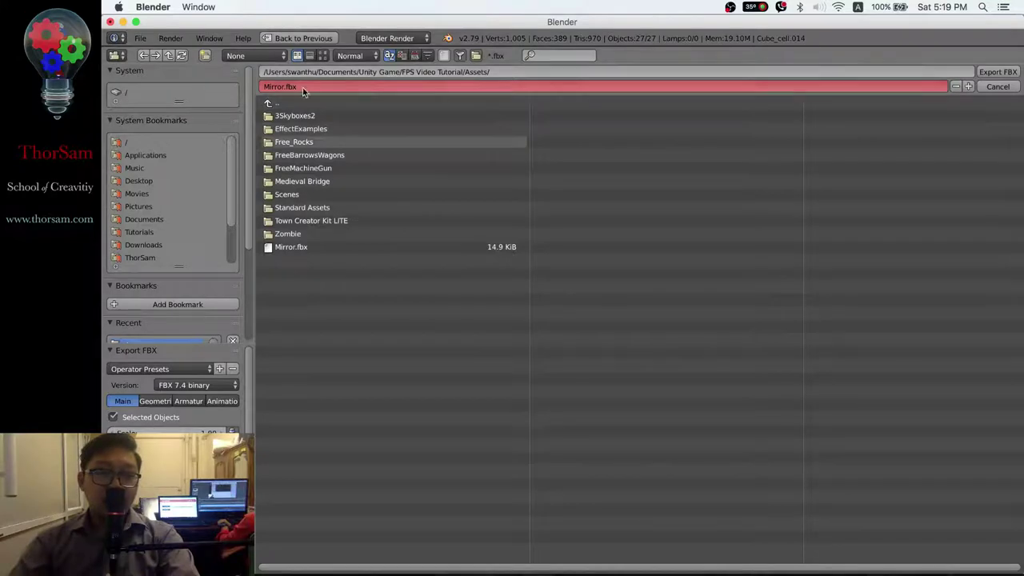
{"action": "left_click", "coordinate": [278, 86]}
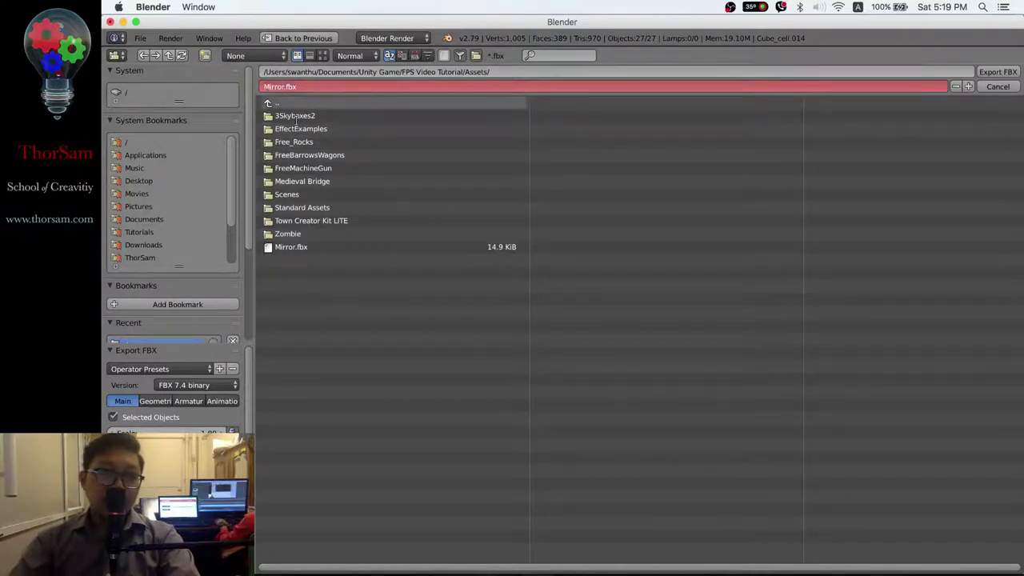
{"action": "type", "text": "_Break"}
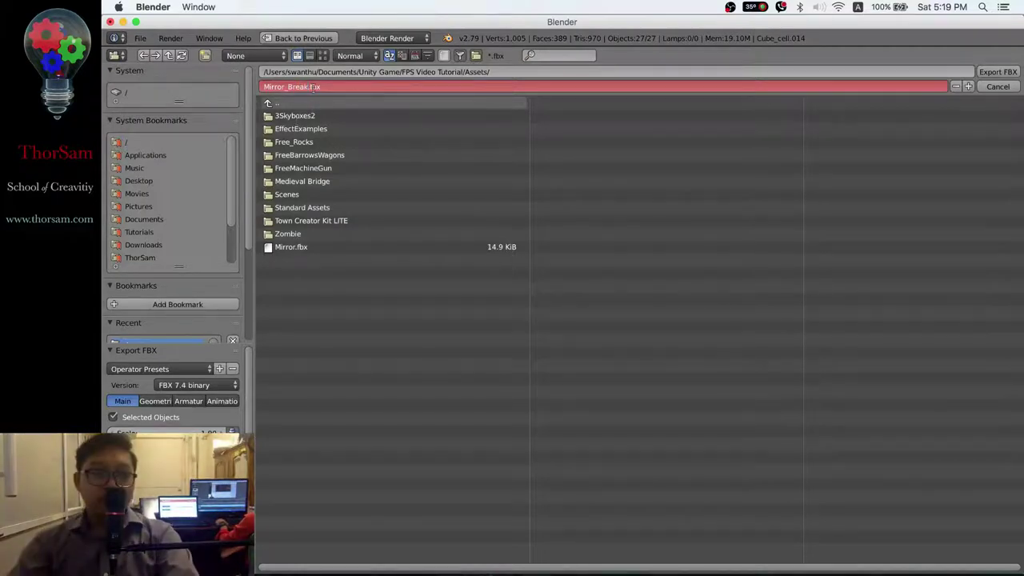
{"action": "left_click", "coordinate": [1005, 73]}
{"action": "left_click", "coordinate": [1005, 73]}
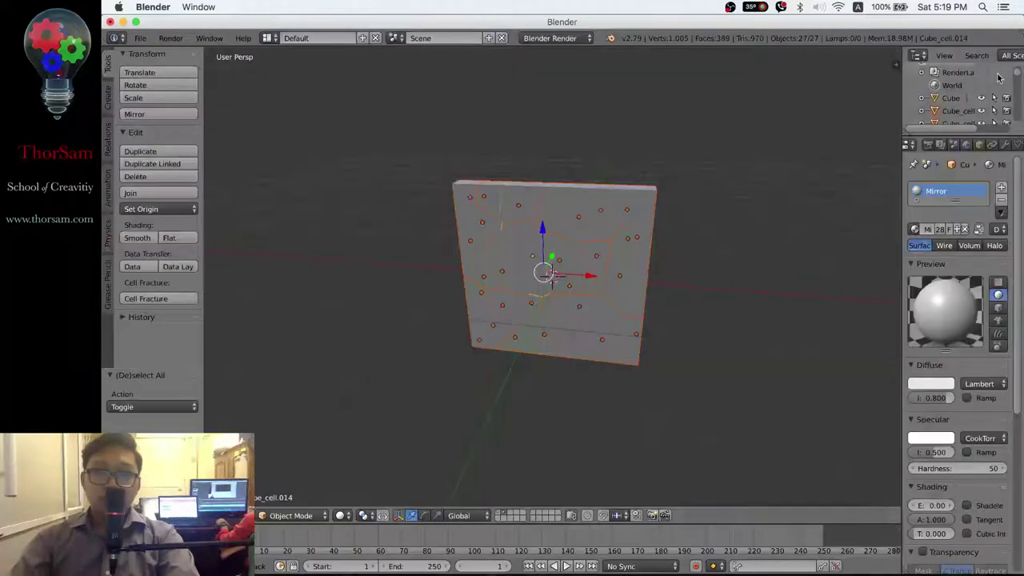
{"action": "mouse_move", "coordinate": [755, 561]}
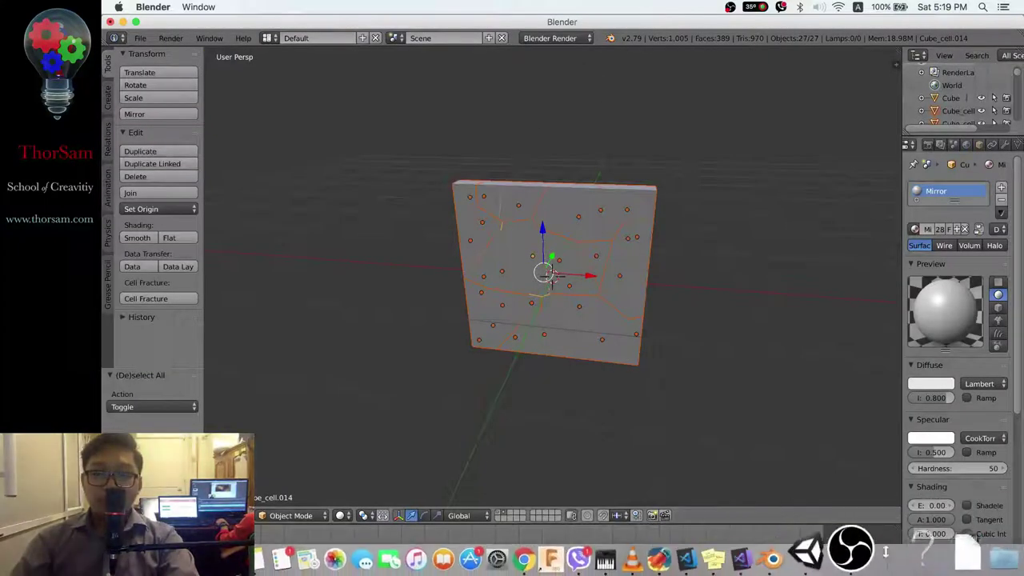
{"action": "left_click", "coordinate": [848, 547]}
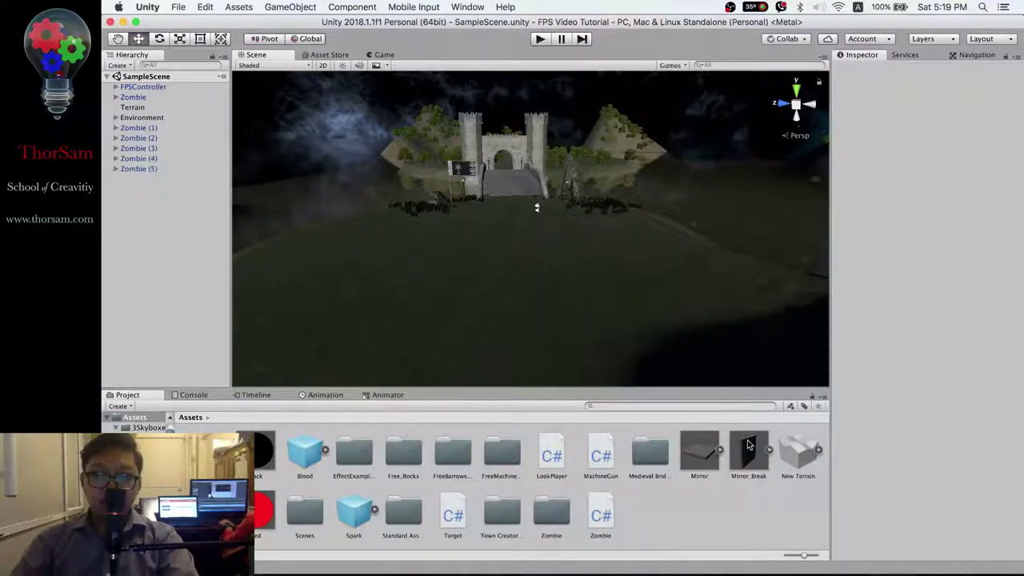
Step: Compare the Mirror and Mirror_Break imports, then show the Mirror model's Materials import tab
{"action": "left_click", "coordinate": [698, 454]}
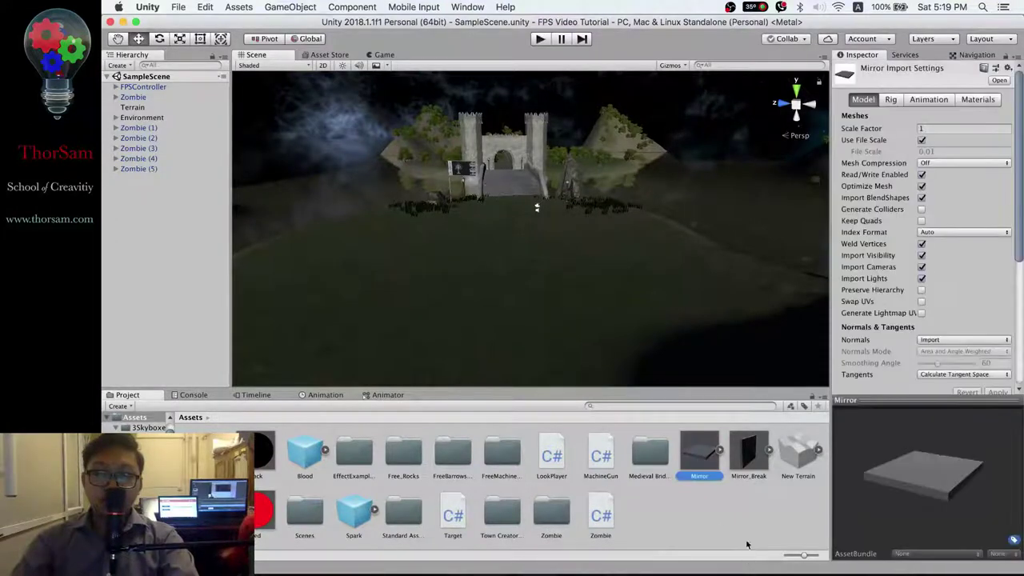
{"action": "left_click", "coordinate": [759, 452]}
{"action": "mouse_move", "coordinate": [750, 570]}
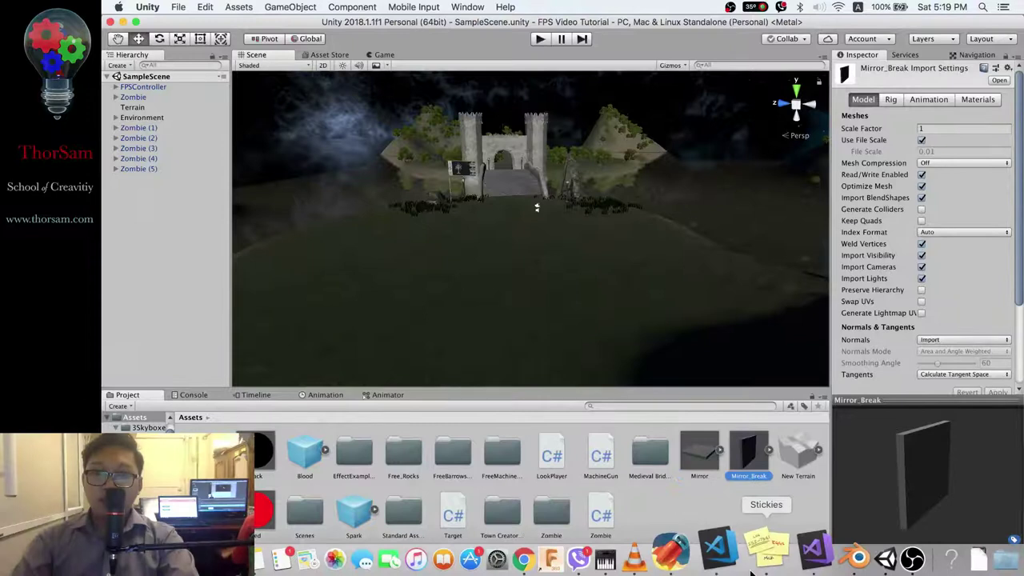
{"action": "left_click", "coordinate": [701, 457]}
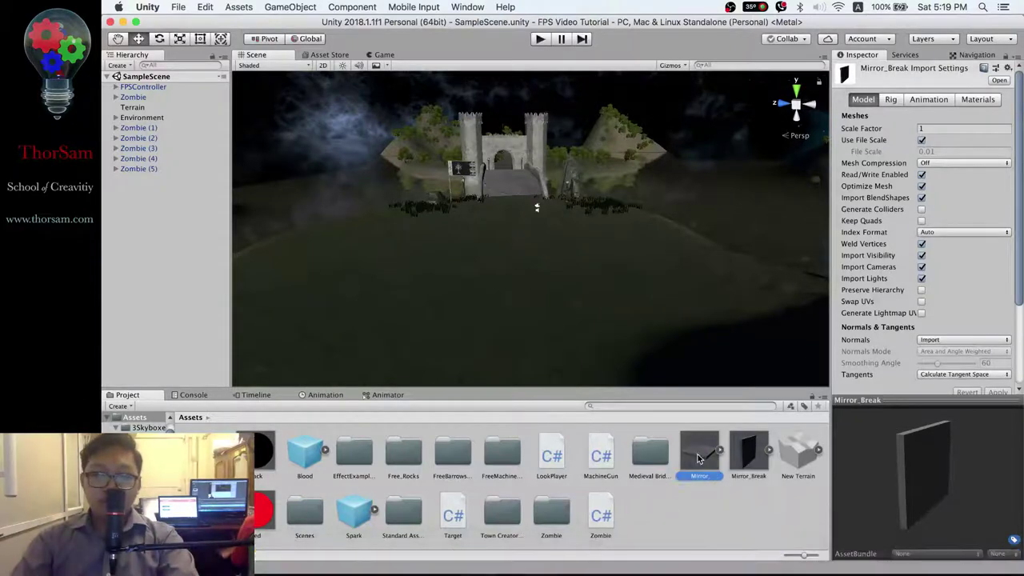
{"action": "left_click", "coordinate": [748, 458]}
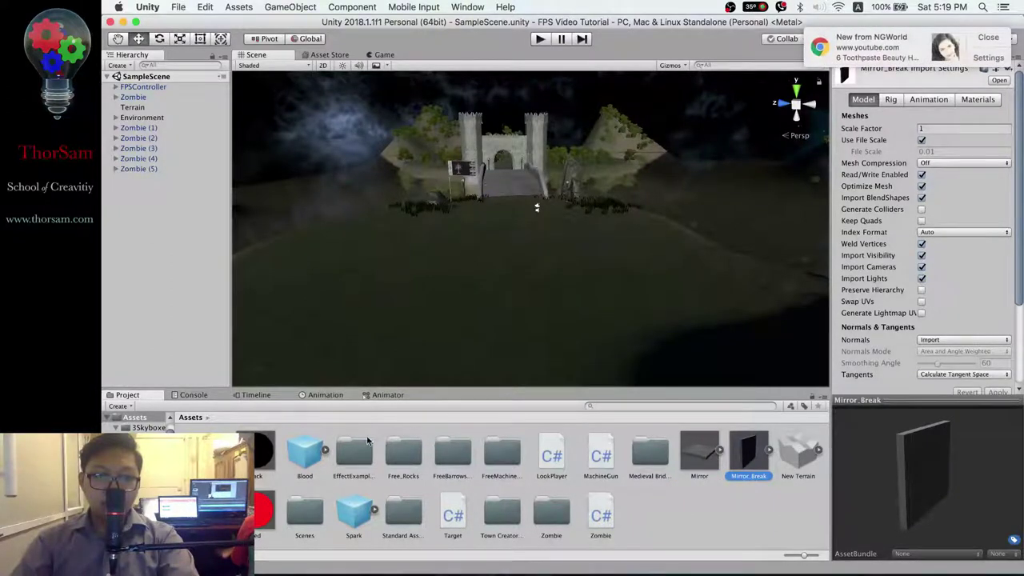
{"action": "left_click", "coordinate": [699, 450]}
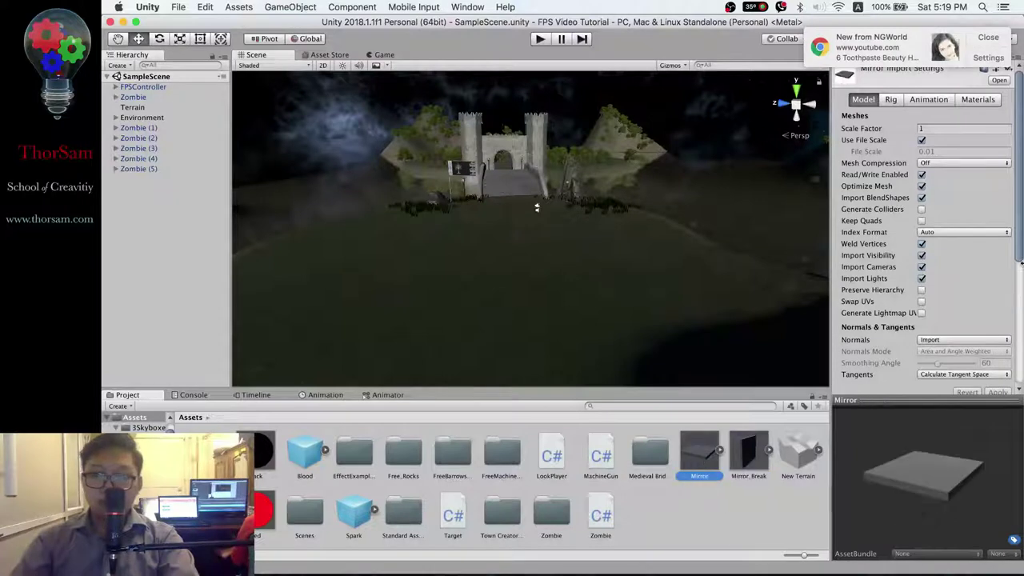
{"action": "mouse_move", "coordinate": [1020, 221]}
{"action": "left_mouse_down"}
{"action": "mouse_move", "coordinate": [1021, 252]}
{"action": "mouse_move", "coordinate": [1020, 184]}
{"action": "left_mouse_up"}
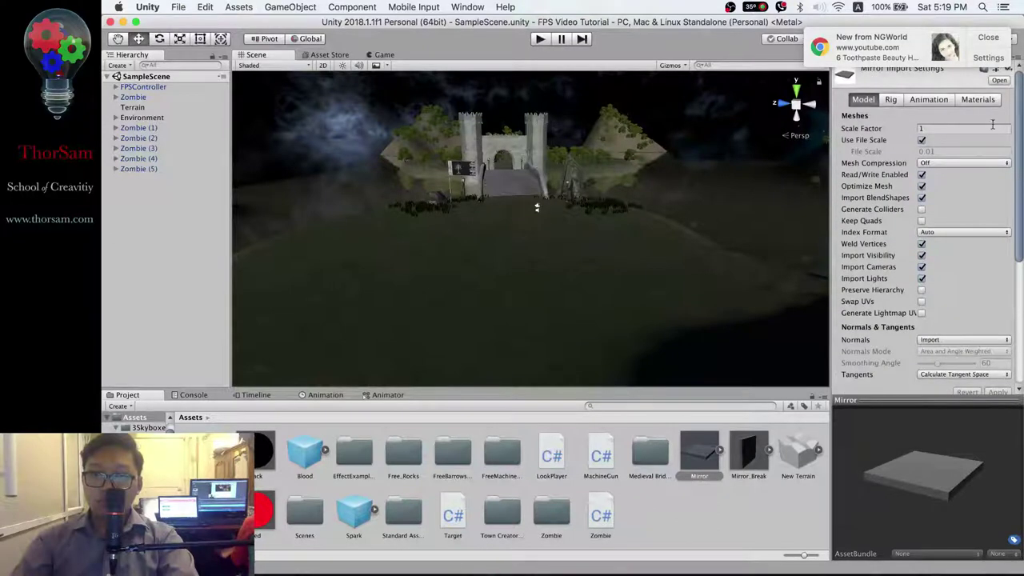
{"action": "left_click", "coordinate": [982, 99]}
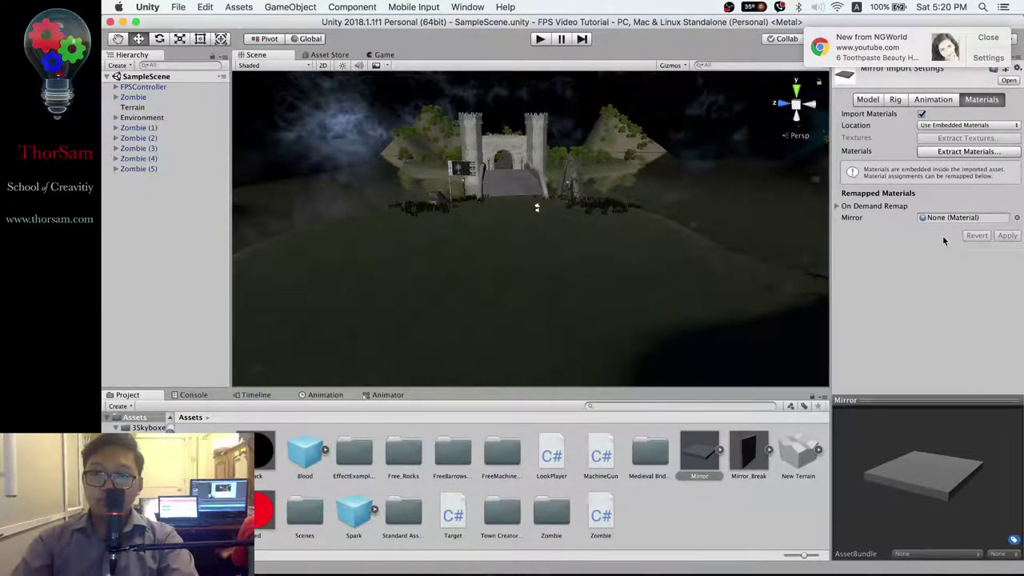
Step: Set the Mirror model's material location to Use External Materials (Legacy) and check the Materials folder
{"action": "left_click", "coordinate": [972, 126]}
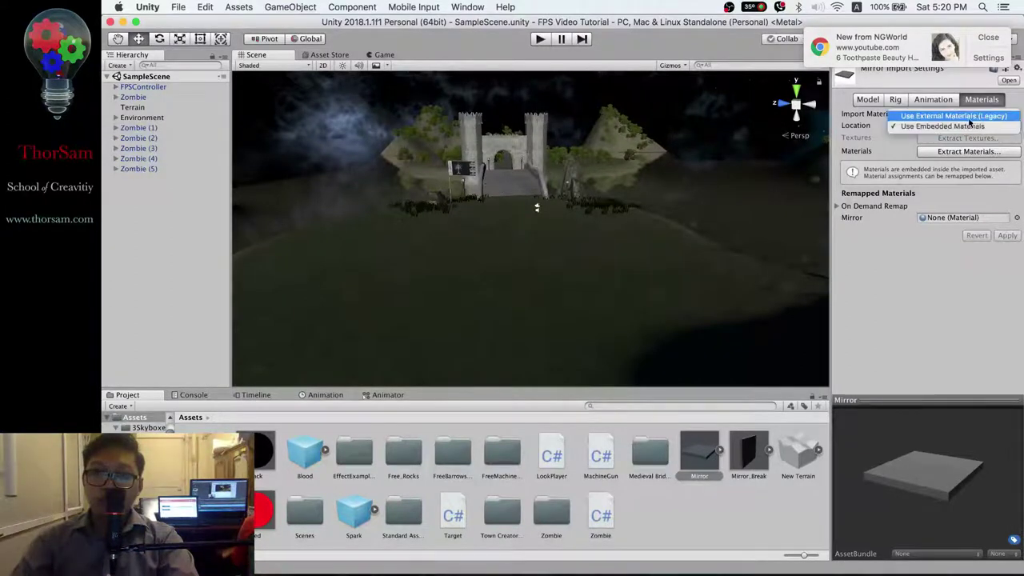
{"action": "left_click", "coordinate": [975, 117]}
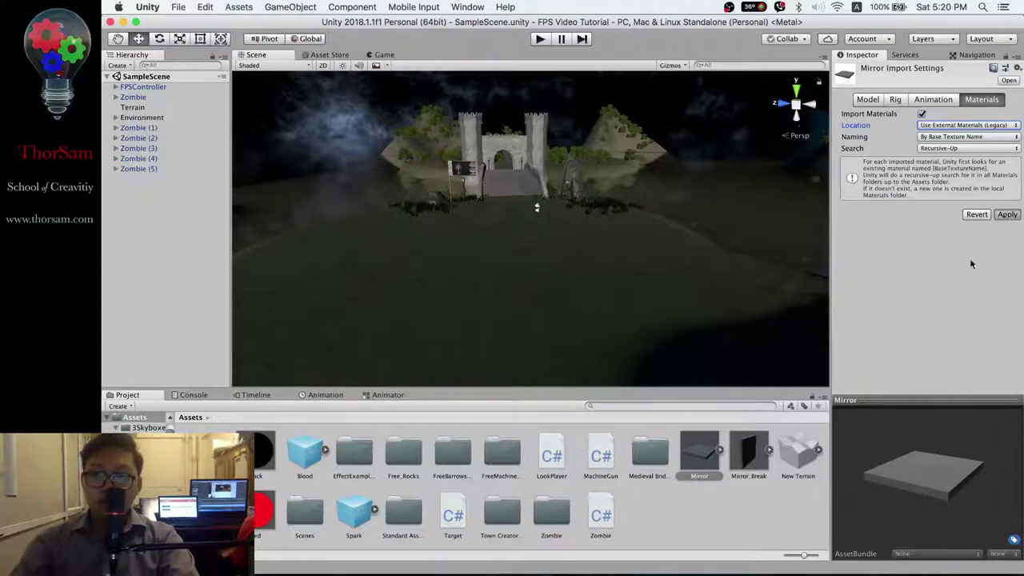
{"action": "double_click", "coordinate": [650, 454]}
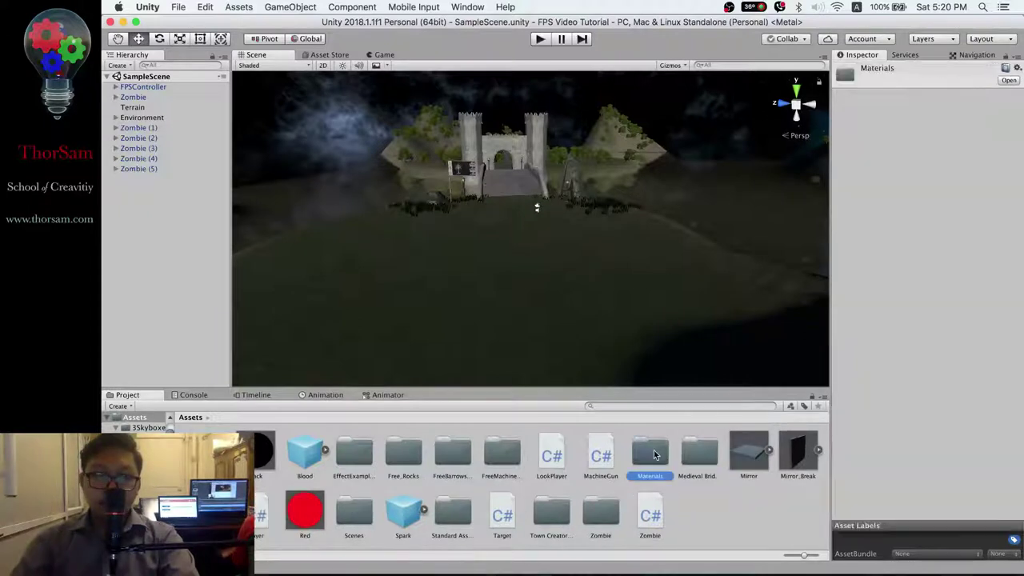
{"action": "left_click", "coordinate": [190, 417]}
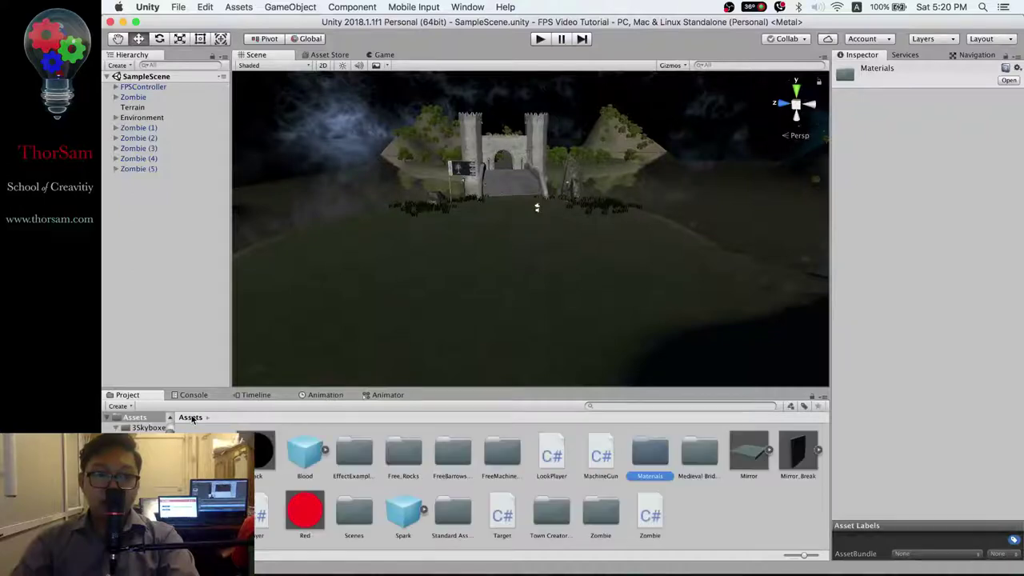
Step: Set Mirror_Break to Use External Materials (Legacy), apply, and recheck the Materials folder
{"action": "left_click", "coordinate": [803, 449]}
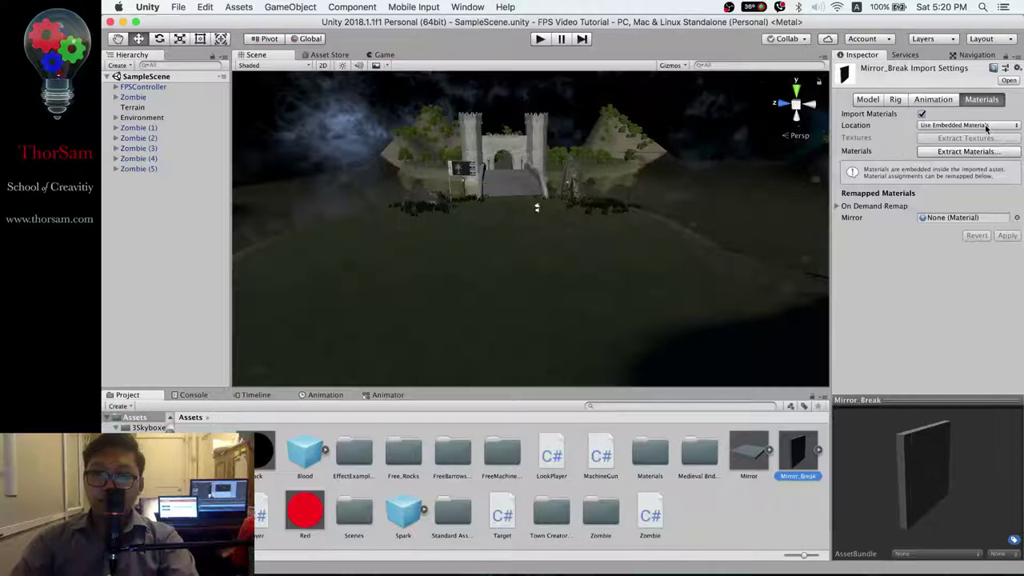
{"action": "left_click", "coordinate": [988, 127]}
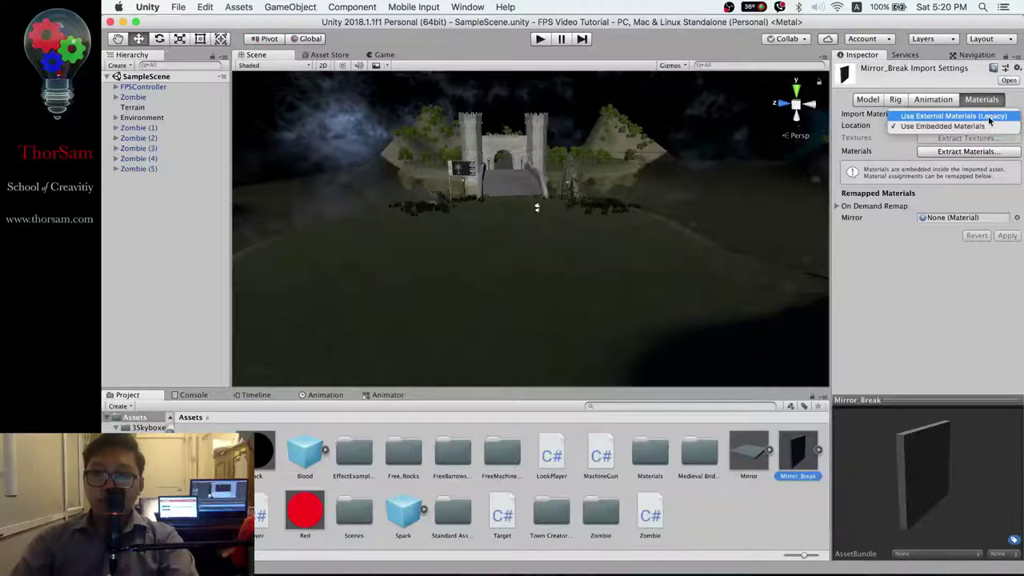
{"action": "left_click", "coordinate": [989, 118]}
{"action": "left_click", "coordinate": [1007, 214]}
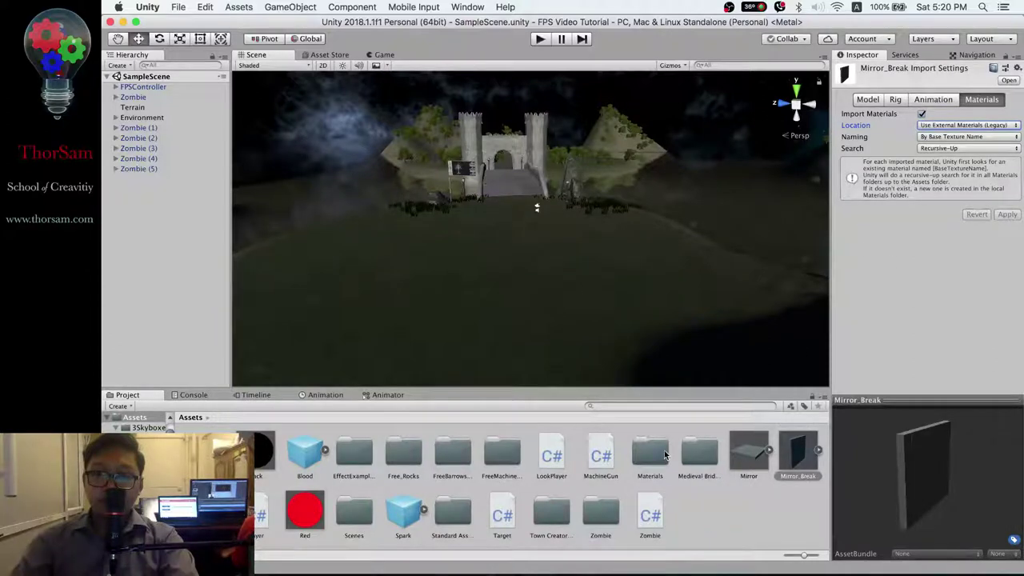
{"action": "double_click", "coordinate": [664, 455]}
{"action": "left_click", "coordinate": [188, 418]}
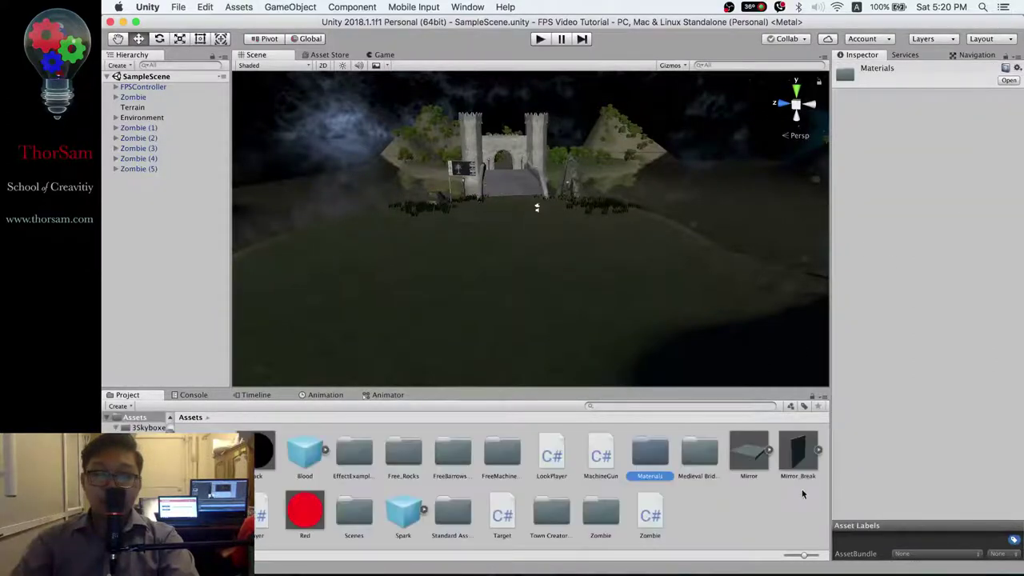
Step: Review the Mirror_Break and Mirror import settings and bring the castle gate closer in view
{"action": "left_click", "coordinate": [749, 455]}
{"action": "left_click", "coordinate": [795, 463]}
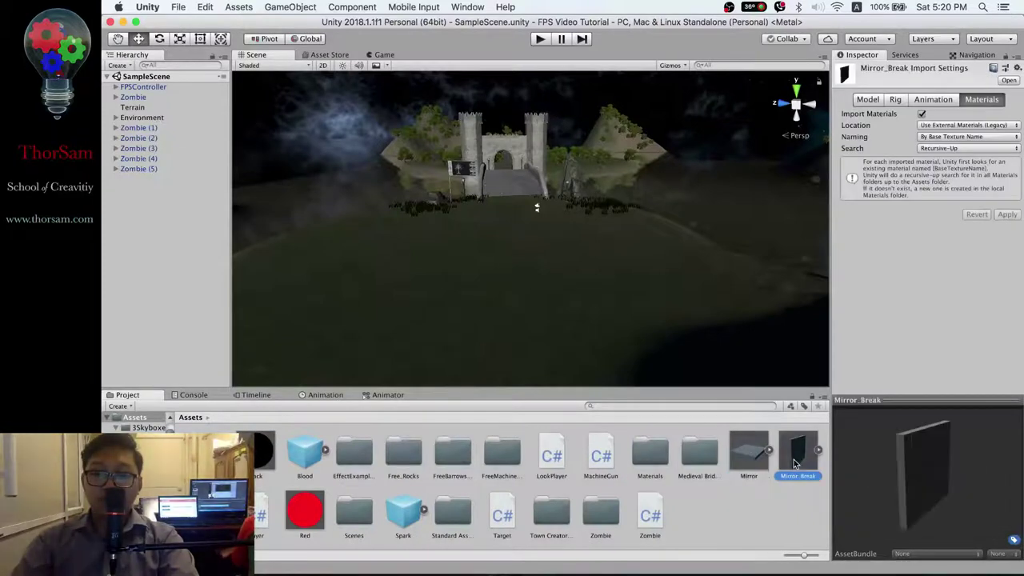
{"action": "left_click", "coordinate": [736, 452]}
{"action": "middle_click_drag", "start_coordinate": [521, 221], "coordinate": [572, 276]}
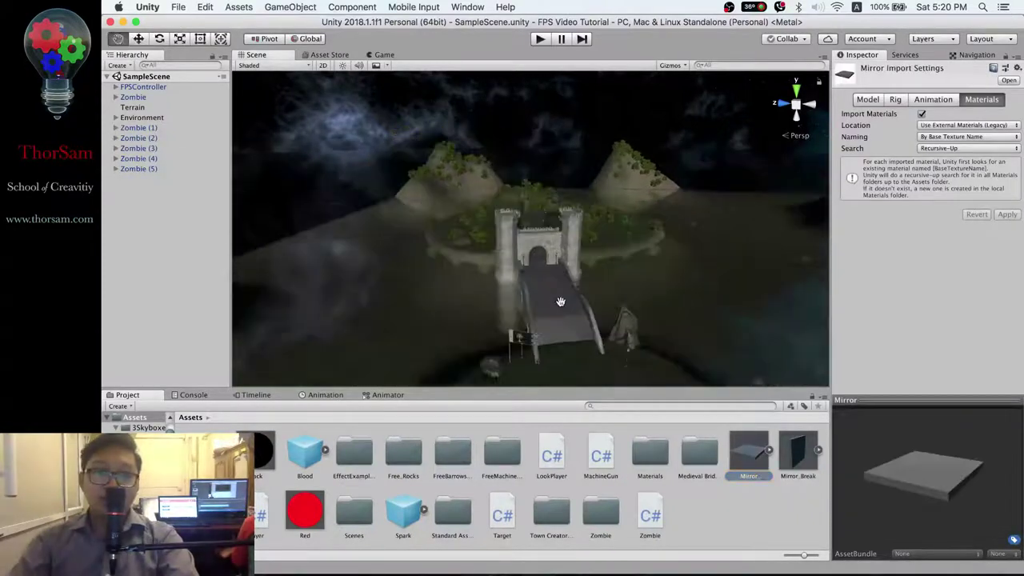
Step: Fly the Scene view in to frame the castle, bridge and flag, then open the Materials folder
{"action": "scroll", "coordinate": [572, 276], "scroll_direction": "up", "scroll_amount": 5}
{"action": "mouse_move", "coordinate": [572, 277]}
{"action": "right_mouse_down"}
{"action": "mouse_move", "coordinate": [737, 295]}
{"action": "mouse_move", "coordinate": [672, 305]}
{"action": "mouse_move", "coordinate": [554, 352]}
{"action": "mouse_move", "coordinate": [671, 272]}
{"action": "mouse_move", "coordinate": [478, 242]}
{"action": "mouse_move", "coordinate": [390, 255]}
{"action": "right_mouse_up"}
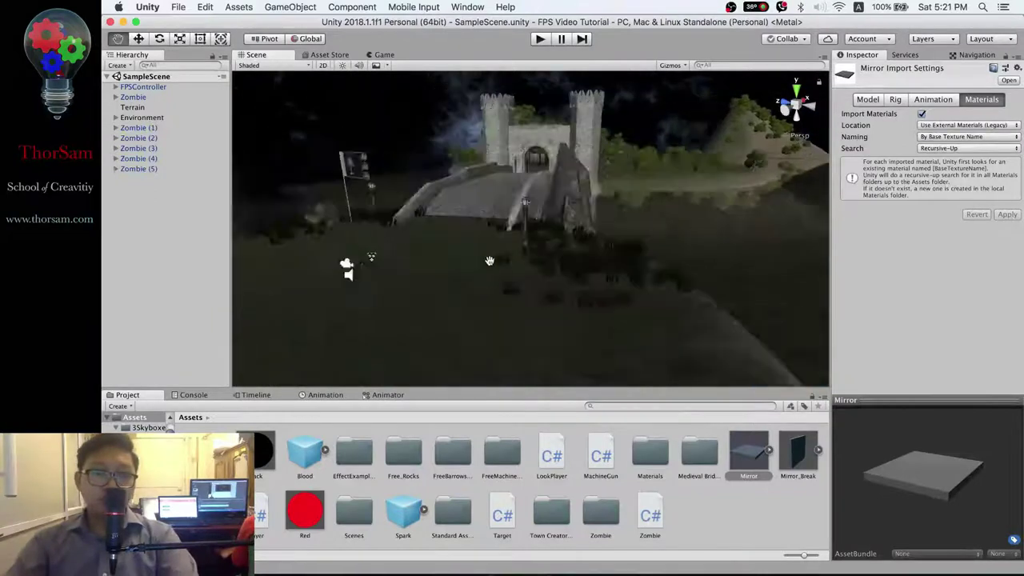
{"action": "right_click_drag", "start_coordinate": [391, 255], "coordinate": [728, 430]}
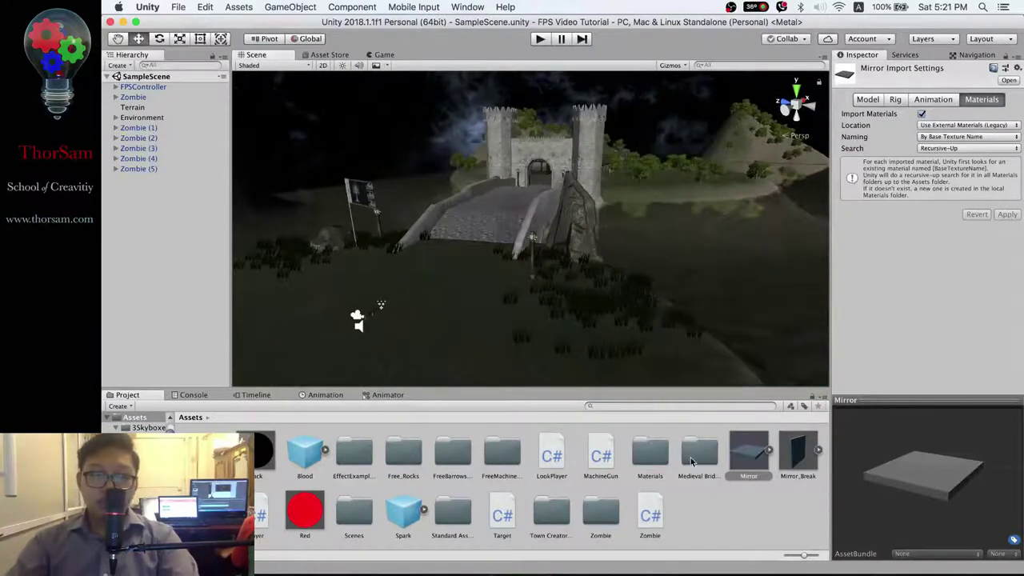
{"action": "right_click", "coordinate": [692, 493]}
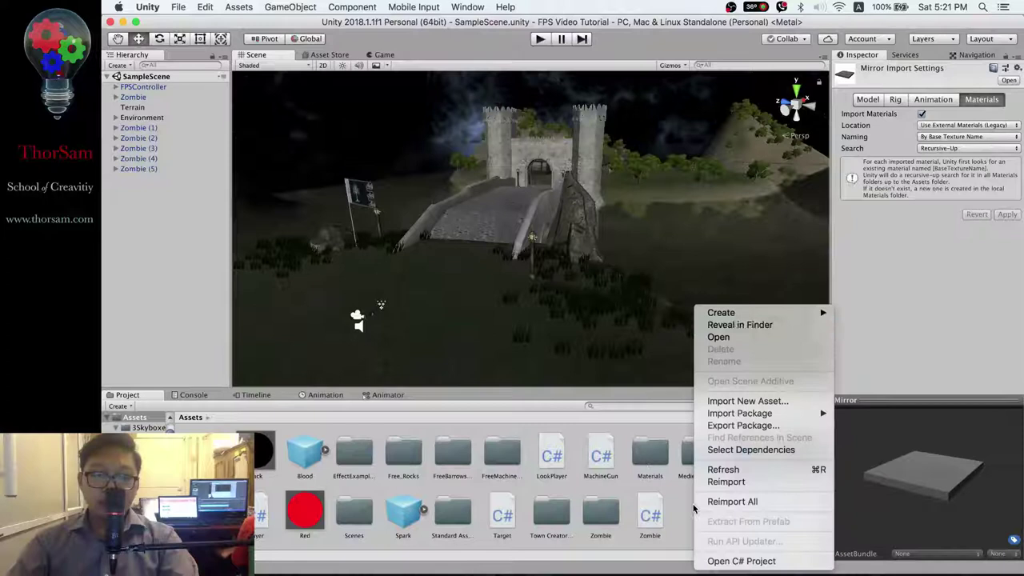
{"action": "left_click", "coordinate": [652, 450]}
{"action": "double_click", "coordinate": [652, 449]}
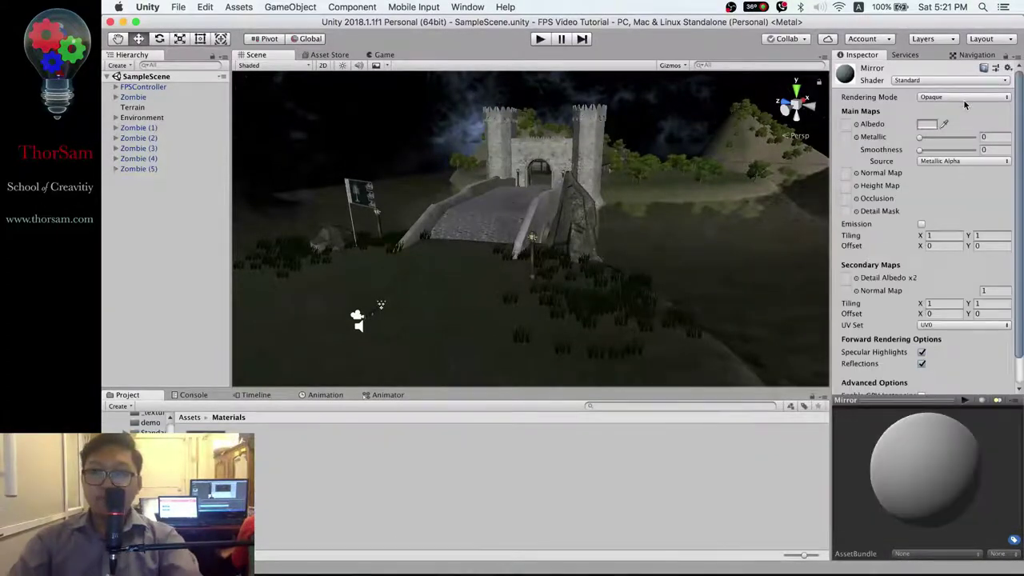
Step: Make the Mirror material Transparent with Metallic 0.48 and Smoothness 0.94
{"action": "left_click", "coordinate": [967, 98]}
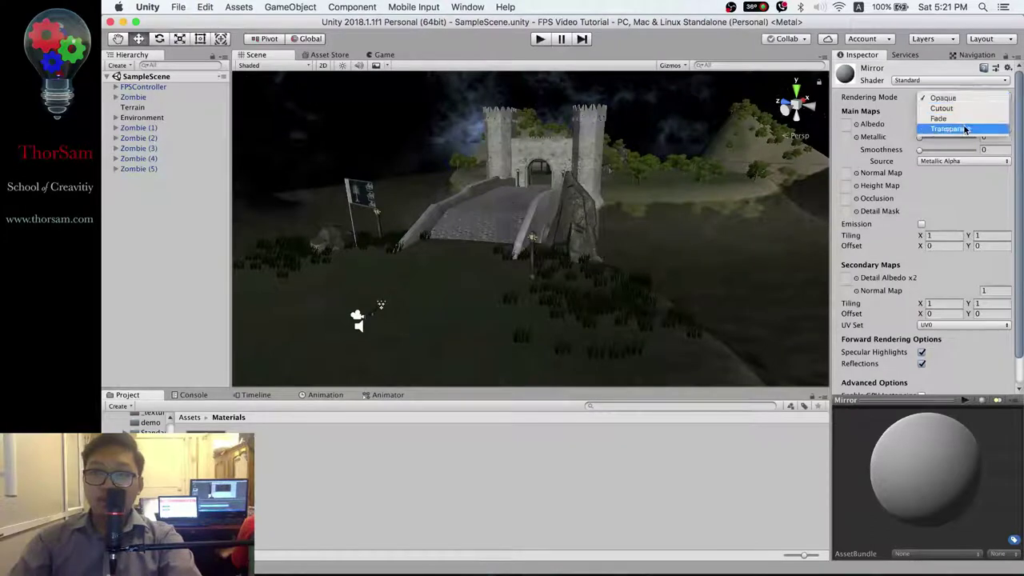
{"action": "key", "text": "Escape"}
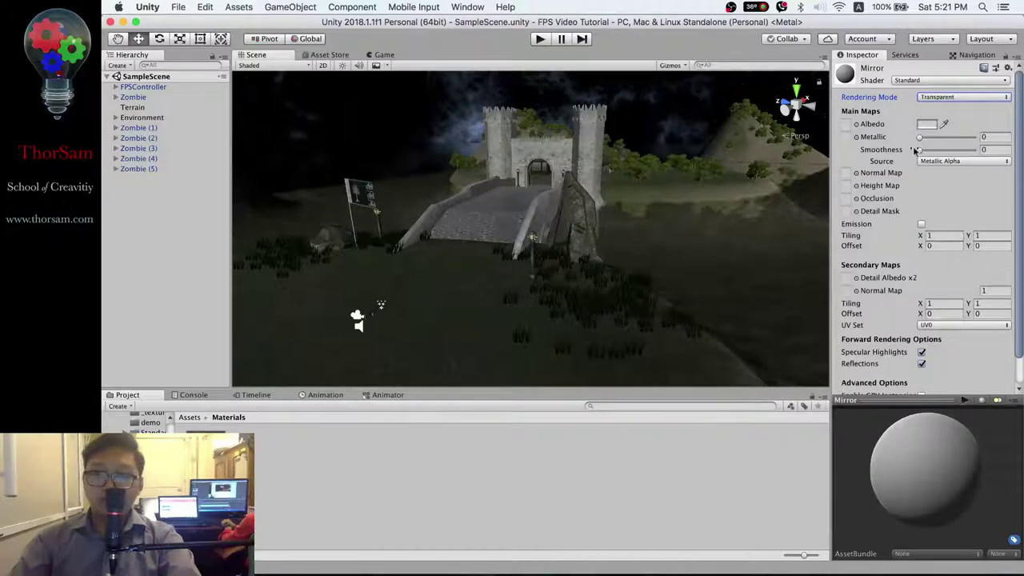
{"action": "left_click_drag", "start_coordinate": [918, 150], "coordinate": [983, 155]}
{"action": "left_click_drag", "start_coordinate": [919, 136], "coordinate": [948, 147]}
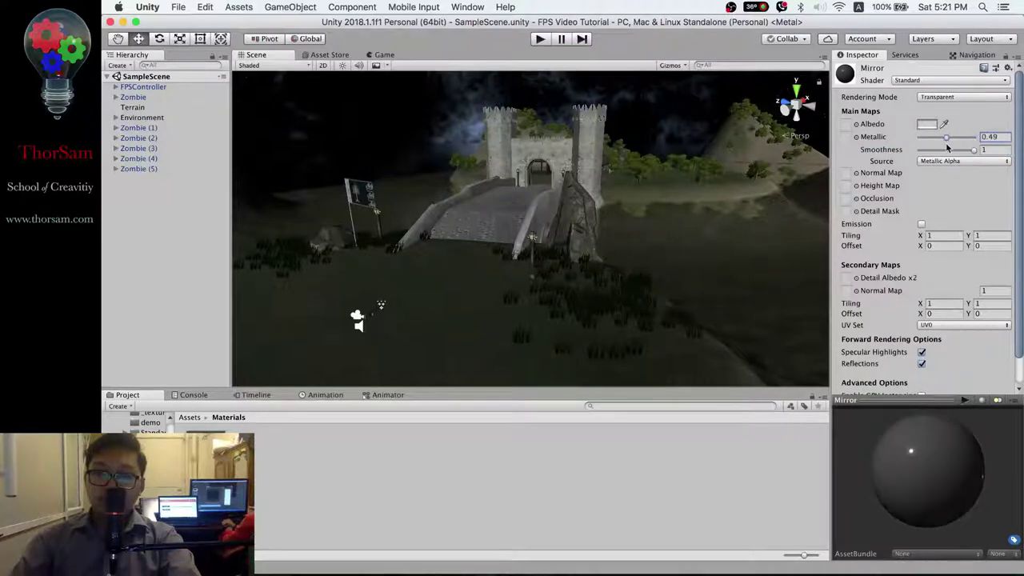
{"action": "mouse_move", "coordinate": [967, 154]}
{"action": "left_mouse_down"}
{"action": "mouse_move", "coordinate": [957, 157]}
{"action": "mouse_move", "coordinate": [972, 155]}
{"action": "left_mouse_up"}
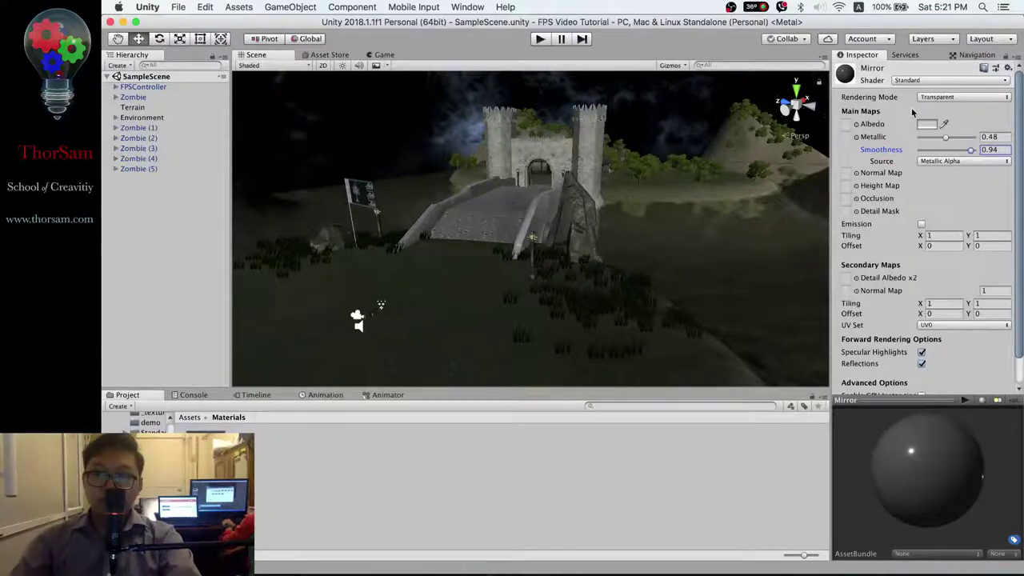
Step: Set the Mirror material's Albedo to black and return to the Assets folder
{"action": "left_click", "coordinate": [931, 126]}
{"action": "mouse_move", "coordinate": [167, 142]}
{"action": "left_mouse_down"}
{"action": "mouse_move", "coordinate": [118, 62]}
{"action": "mouse_move", "coordinate": [111, 190]}
{"action": "left_mouse_up"}
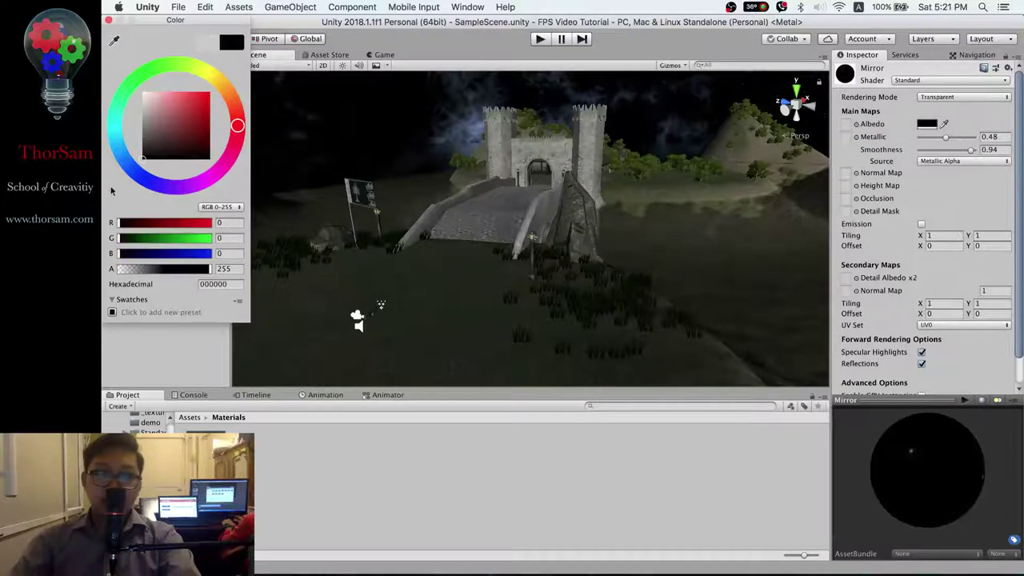
{"action": "left_click", "coordinate": [109, 21]}
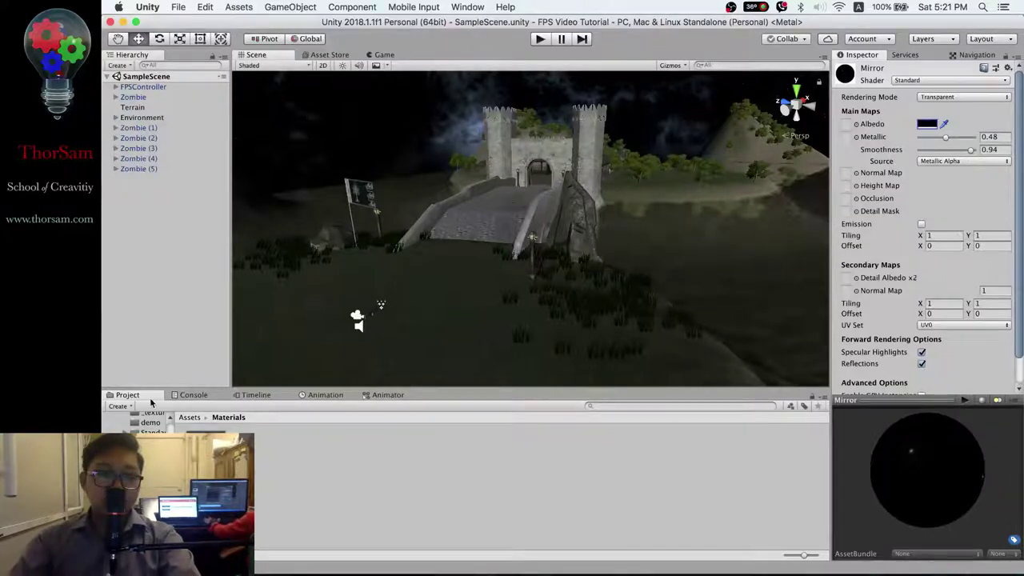
{"action": "left_click", "coordinate": [187, 418]}
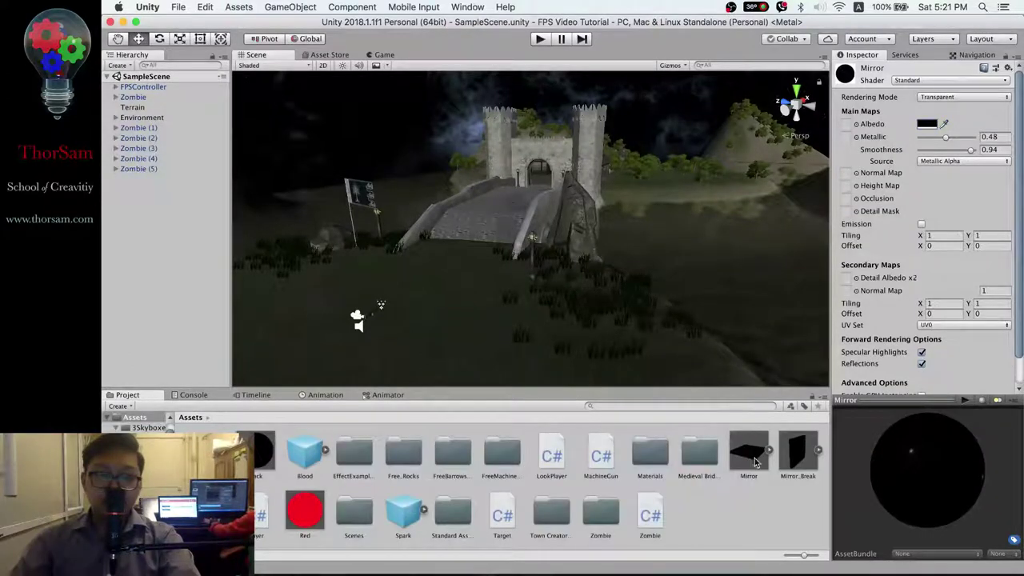
Step: Drag the Mirror model onto the castle bridge and frame it in the Scene view
{"action": "left_click_drag", "start_coordinate": [754, 462], "coordinate": [514, 290]}
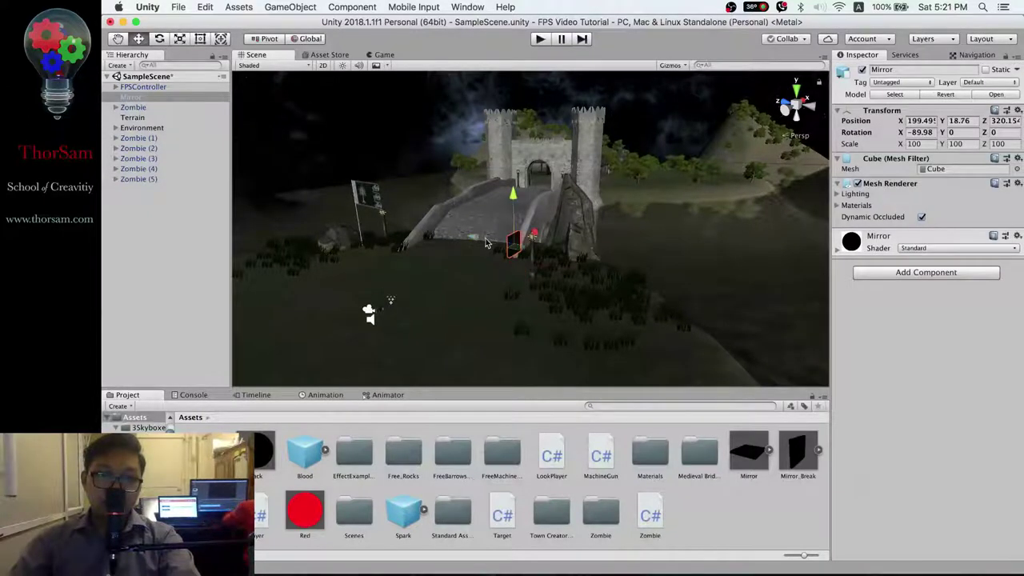
{"action": "left_click_drag", "start_coordinate": [484, 244], "coordinate": [468, 240]}
{"action": "key", "text": "f"}
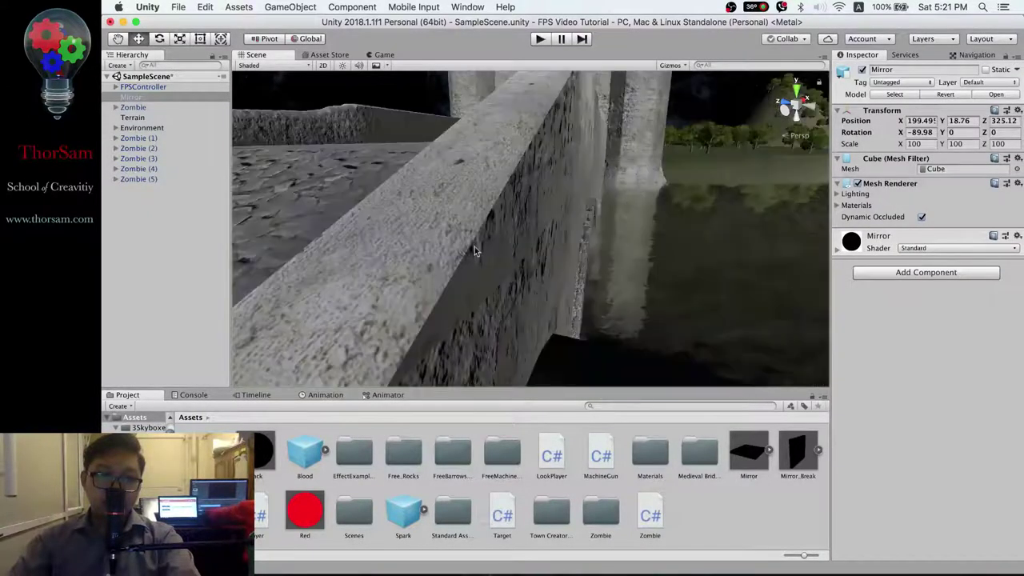
{"action": "scroll", "coordinate": [474, 251], "scroll_direction": "down", "scroll_amount": 10}
{"action": "mouse_move", "coordinate": [412, 300]}
{"action": "left_mouse_down", "text": "alt"}
{"action": "mouse_move", "coordinate": [430, 286]}
{"action": "mouse_move", "coordinate": [635, 281]}
{"action": "left_mouse_up", "text": "alt"}
{"action": "scroll", "coordinate": [553, 221], "scroll_direction": "up", "scroll_amount": 3}
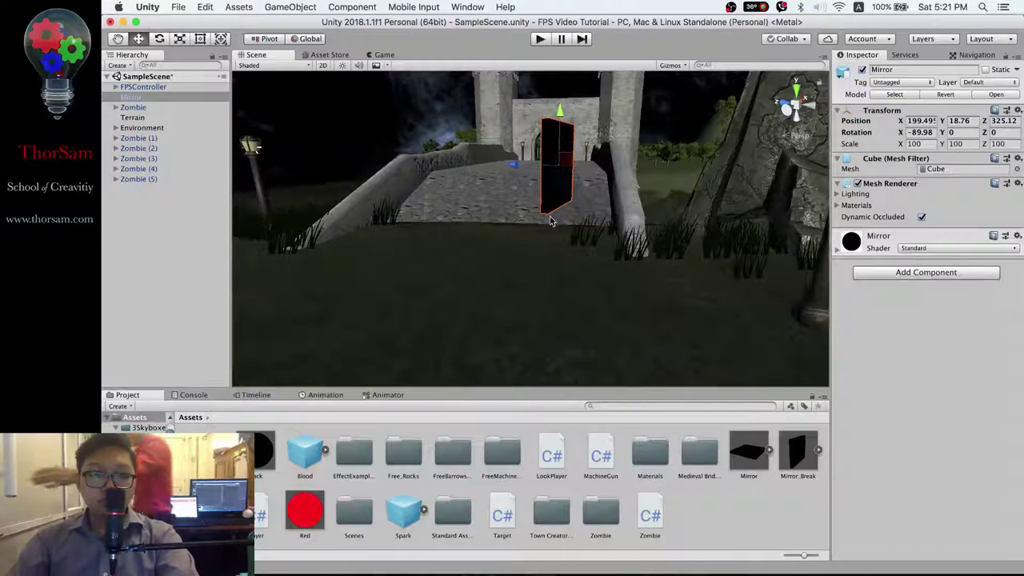
Step: Rotate the Mirror to -90 on X and 90 on Y, then open the Materials folder
{"action": "key", "text": "e"}
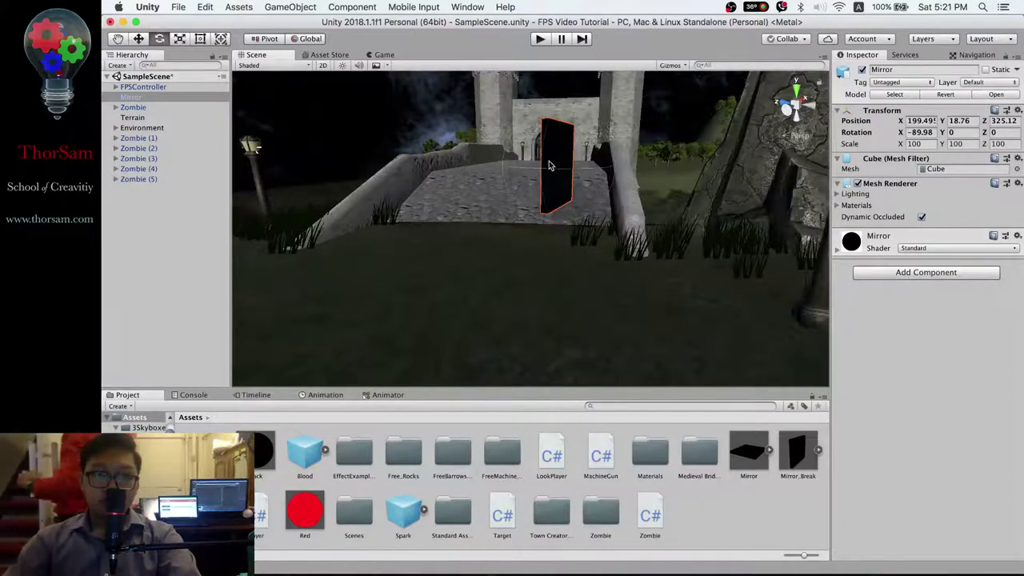
{"action": "left_click", "coordinate": [918, 133]}
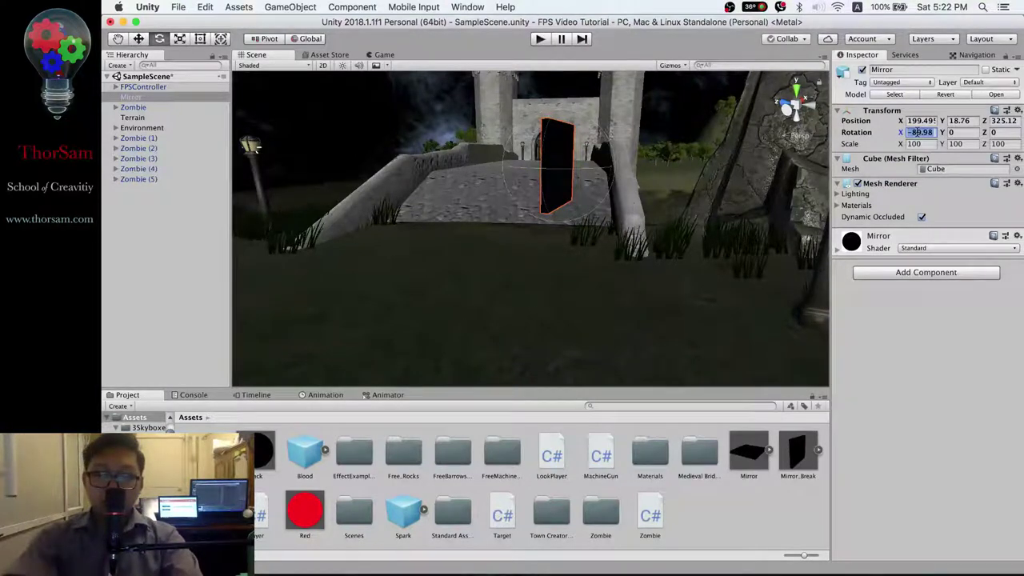
{"action": "type", "text": "-90"}
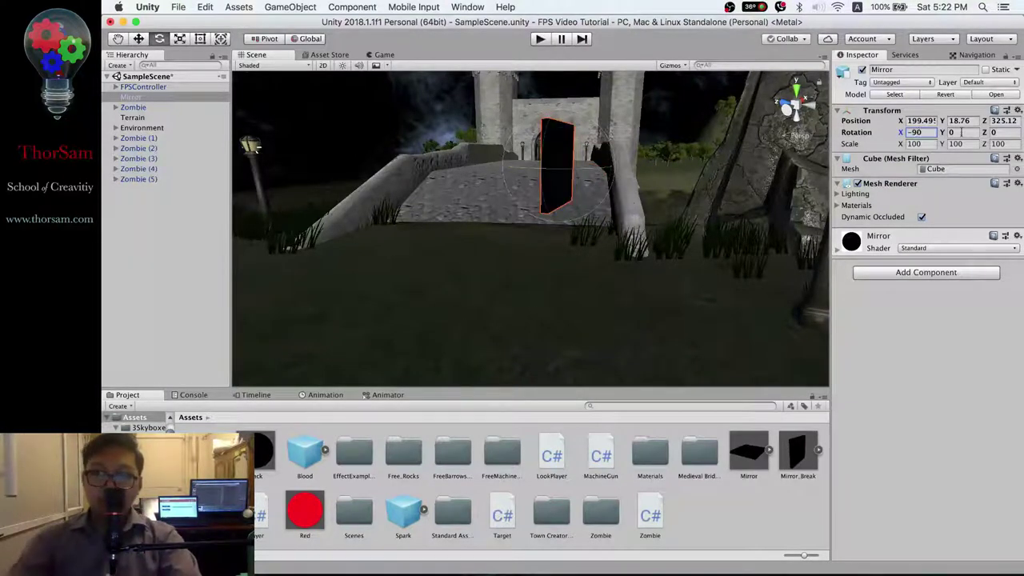
{"action": "left_click_drag", "start_coordinate": [458, 235], "coordinate": [672, 223], "text": "alt"}
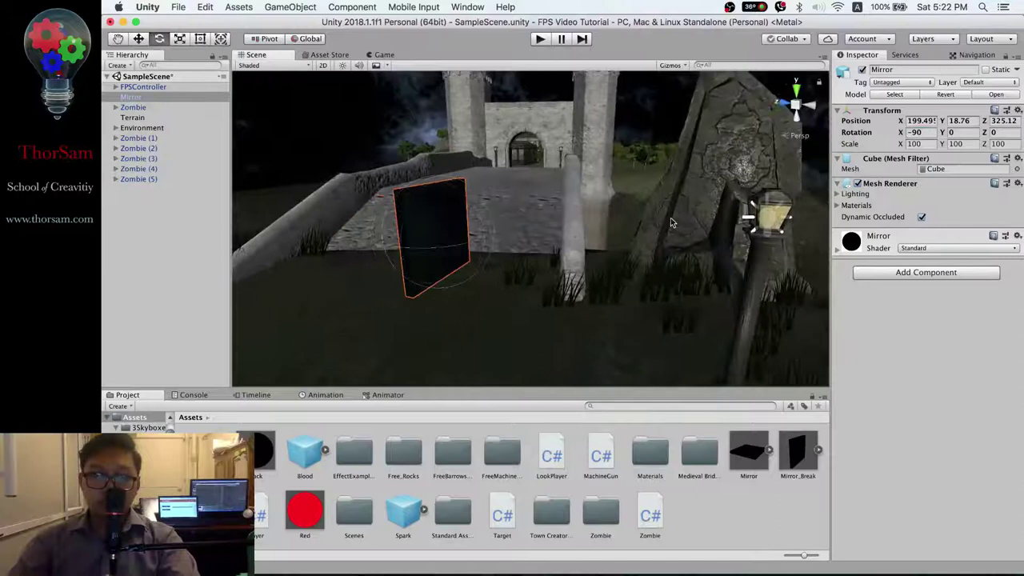
{"action": "left_click_drag", "start_coordinate": [947, 133], "coordinate": [973, 136]}
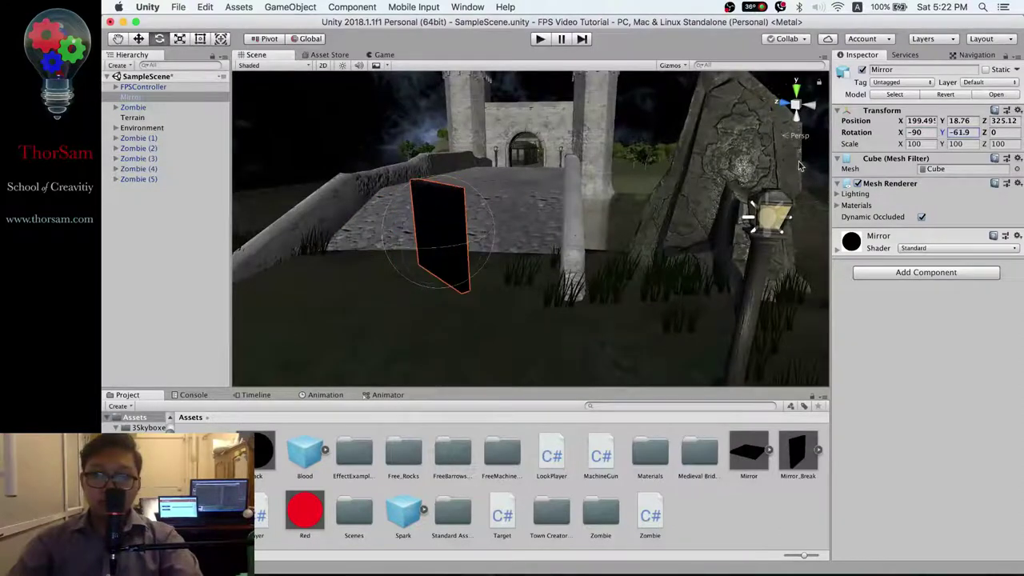
{"action": "type", "text": "90"}
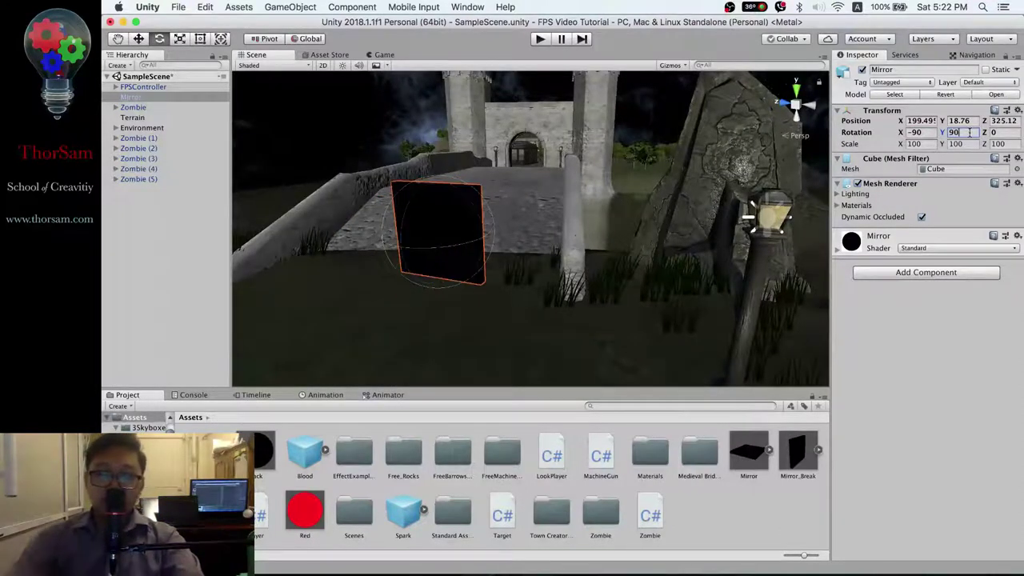
{"action": "scroll", "coordinate": [605, 265], "scroll_direction": "down", "scroll_amount": 5}
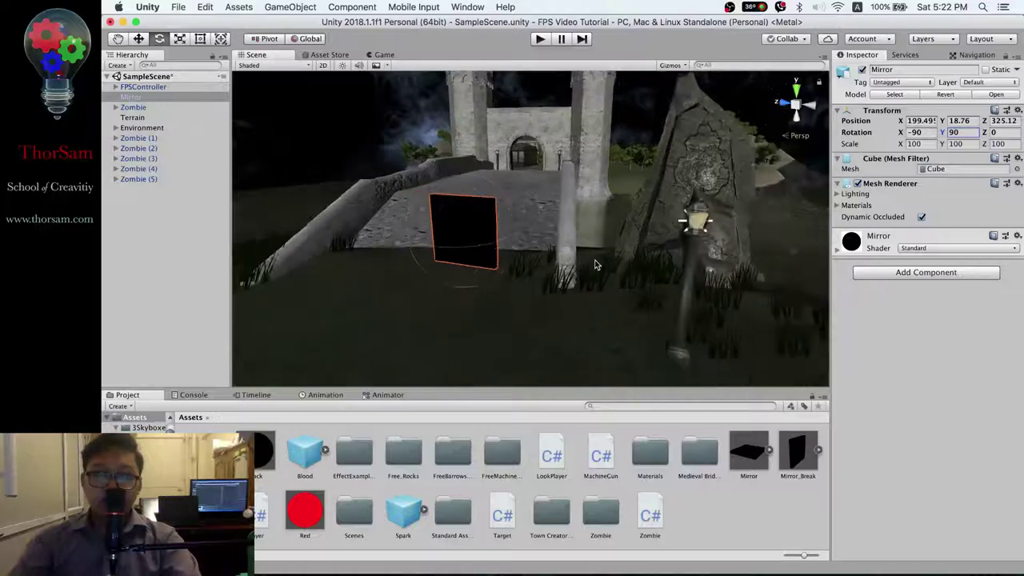
{"action": "mouse_move", "coordinate": [574, 290]}
{"action": "left_mouse_down", "text": "alt"}
{"action": "mouse_move", "coordinate": [581, 207]}
{"action": "mouse_move", "coordinate": [620, 209]}
{"action": "mouse_move", "coordinate": [706, 255]}
{"action": "mouse_move", "coordinate": [704, 246]}
{"action": "left_mouse_up", "text": "alt"}
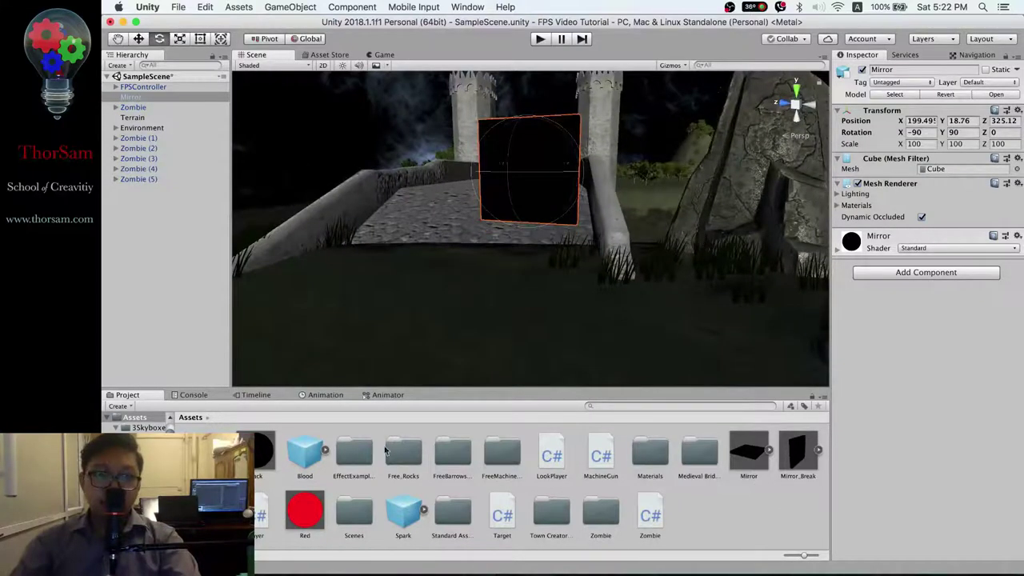
{"action": "double_click", "coordinate": [649, 454]}
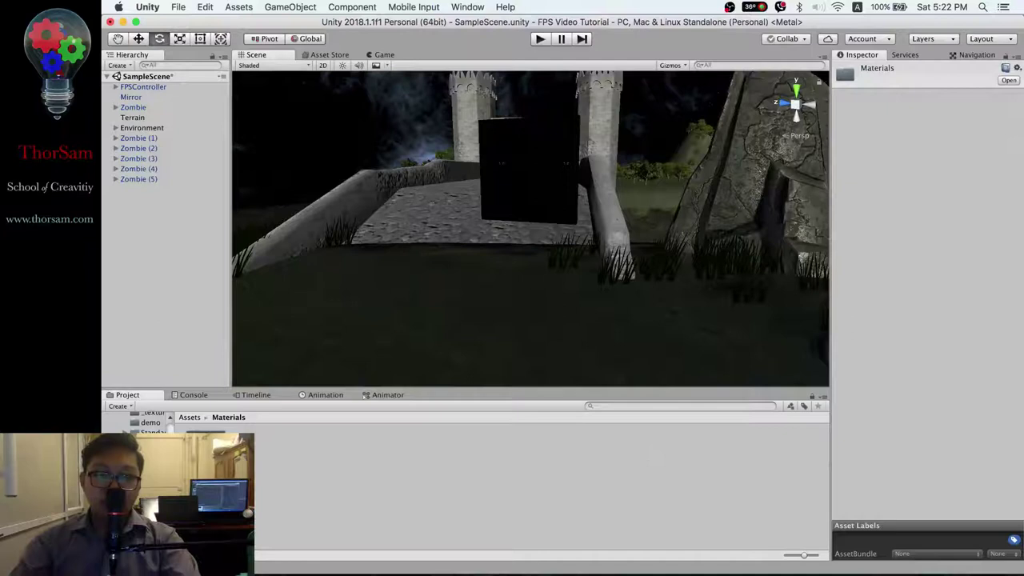
Step: Change the Mirror material's Albedo from black to white and adjust its Metallic value
{"action": "left_click", "coordinate": [929, 125]}
{"action": "left_click_drag", "start_coordinate": [151, 124], "coordinate": [129, 70]}
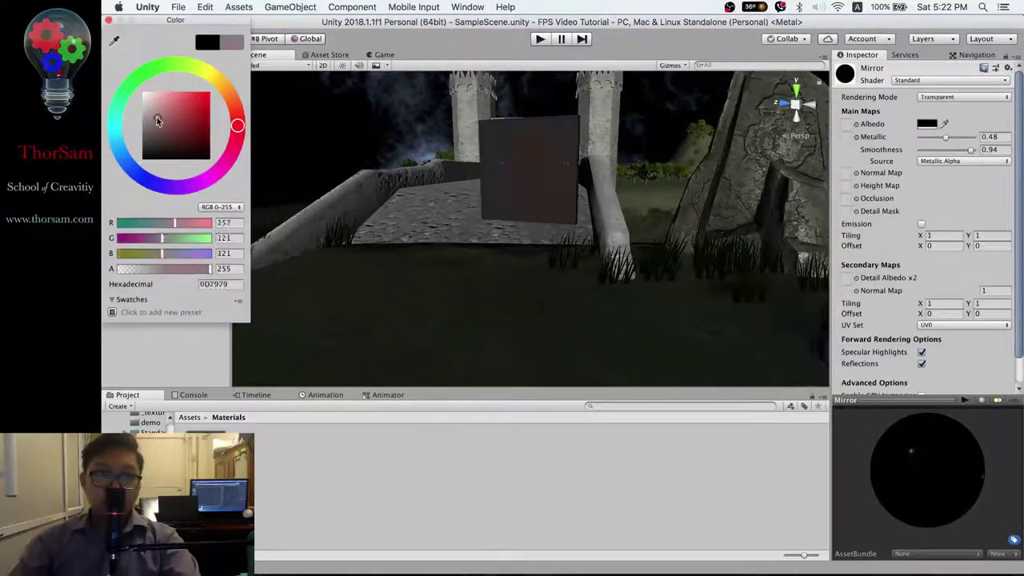
{"action": "left_click", "coordinate": [111, 21]}
{"action": "mouse_move", "coordinate": [943, 136]}
{"action": "left_mouse_down"}
{"action": "mouse_move", "coordinate": [916, 138]}
{"action": "mouse_move", "coordinate": [897, 160]}
{"action": "left_mouse_up"}
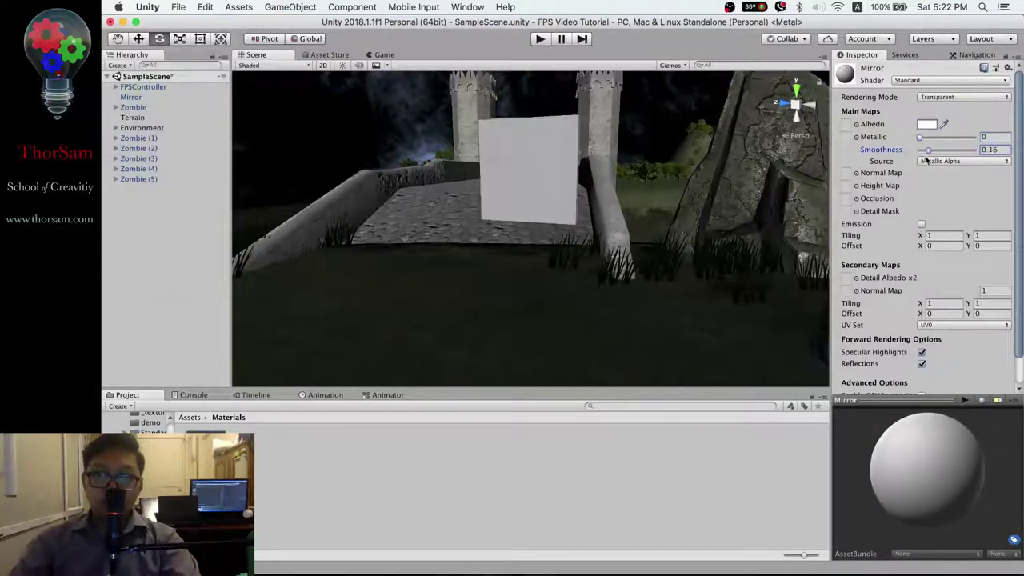
{"action": "left_click_drag", "start_coordinate": [732, 197], "coordinate": [625, 251], "text": "alt"}
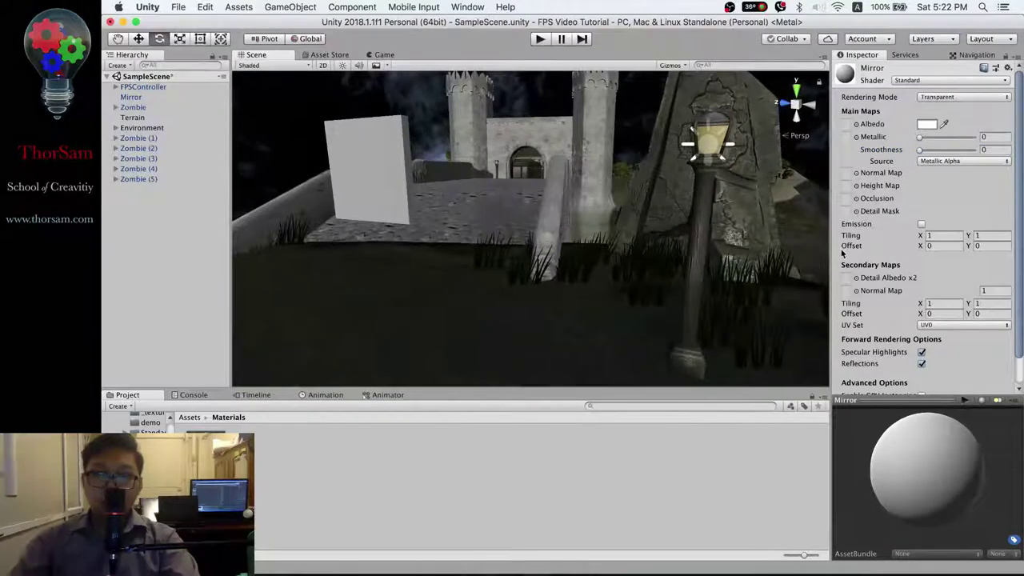
Step: Use Albedo Alpha as the smoothness source and adjust Smoothness while orbiting the mirror
{"action": "left_click", "coordinate": [947, 161]}
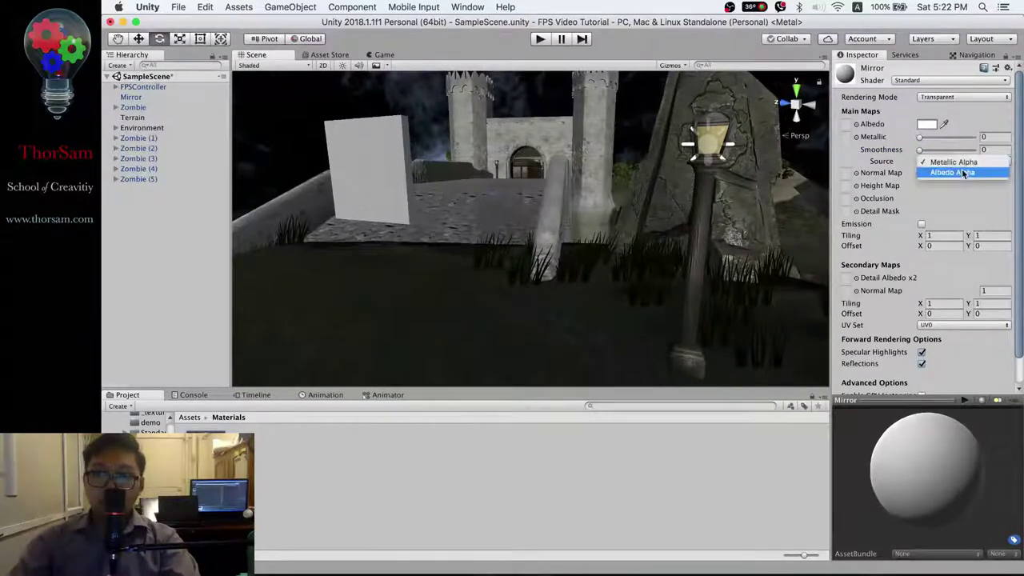
{"action": "left_click", "coordinate": [925, 206]}
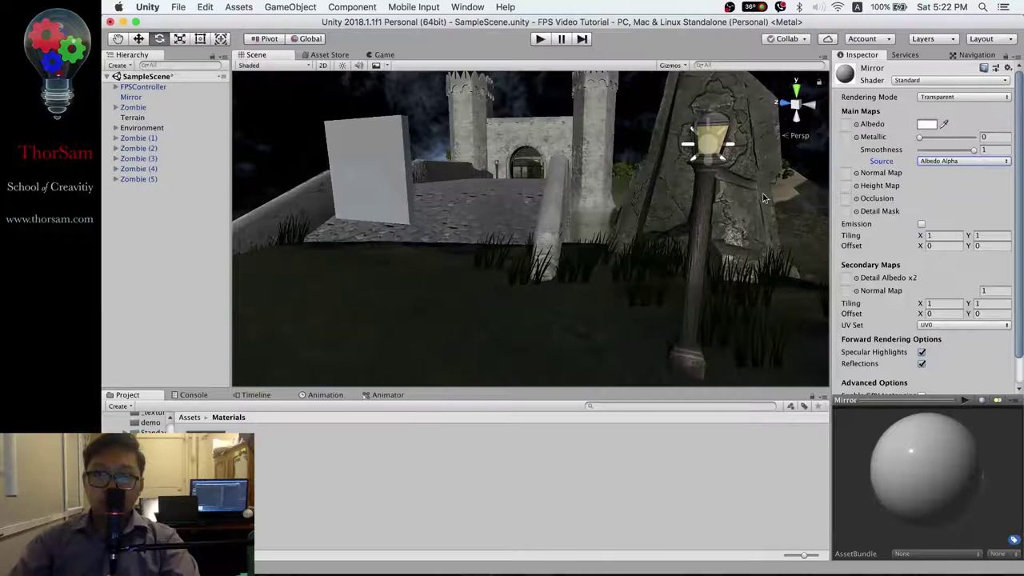
{"action": "left_click_drag", "start_coordinate": [600, 238], "coordinate": [580, 232], "text": "alt"}
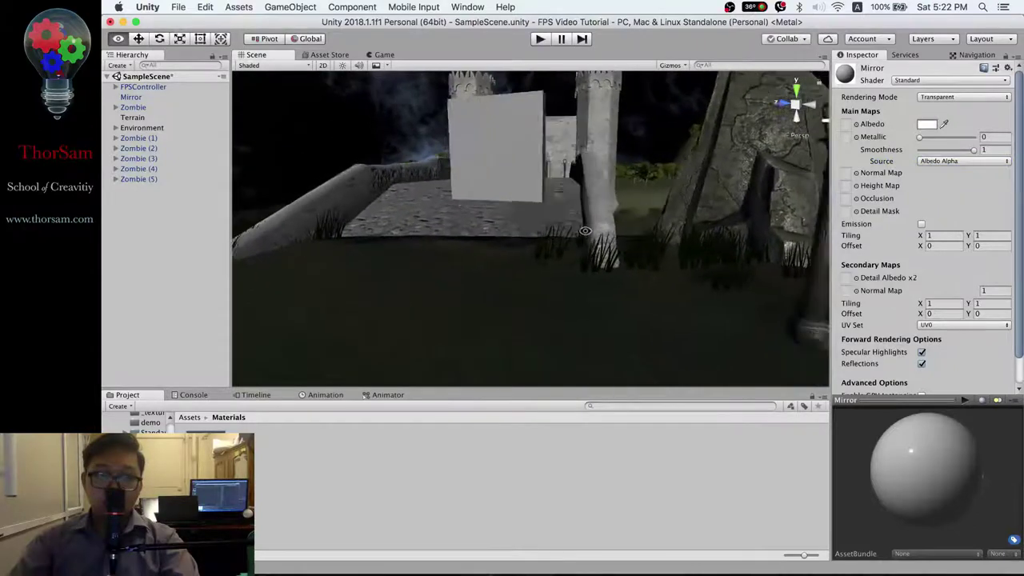
{"action": "left_click_drag", "start_coordinate": [580, 232], "coordinate": [583, 233], "text": "alt"}
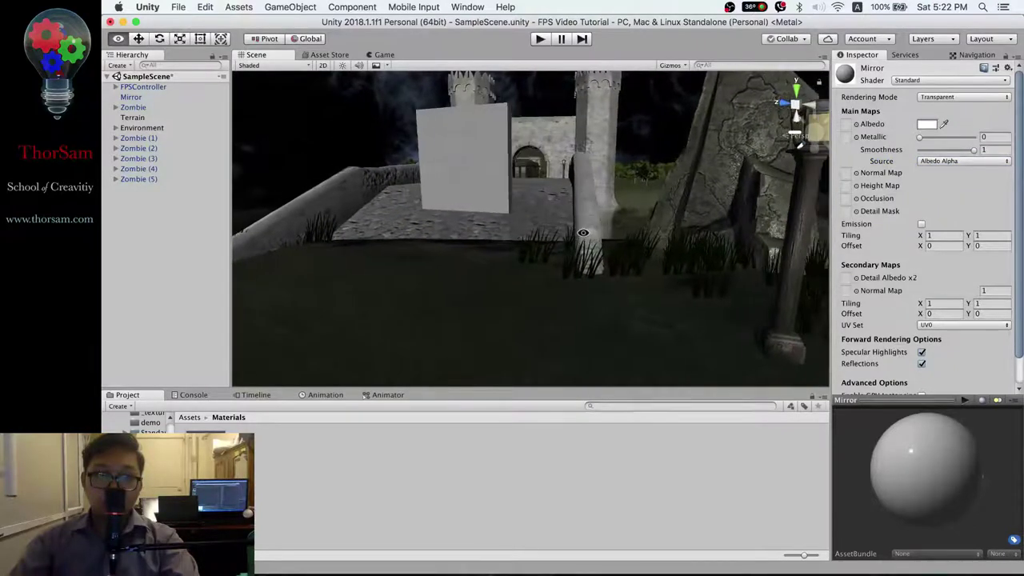
{"action": "mouse_move", "coordinate": [950, 149]}
{"action": "left_mouse_down"}
{"action": "mouse_move", "coordinate": [913, 152]}
{"action": "mouse_move", "coordinate": [976, 151]}
{"action": "mouse_move", "coordinate": [963, 144]}
{"action": "left_mouse_up"}
{"action": "left_click_drag", "start_coordinate": [632, 210], "coordinate": [552, 224], "text": "alt"}
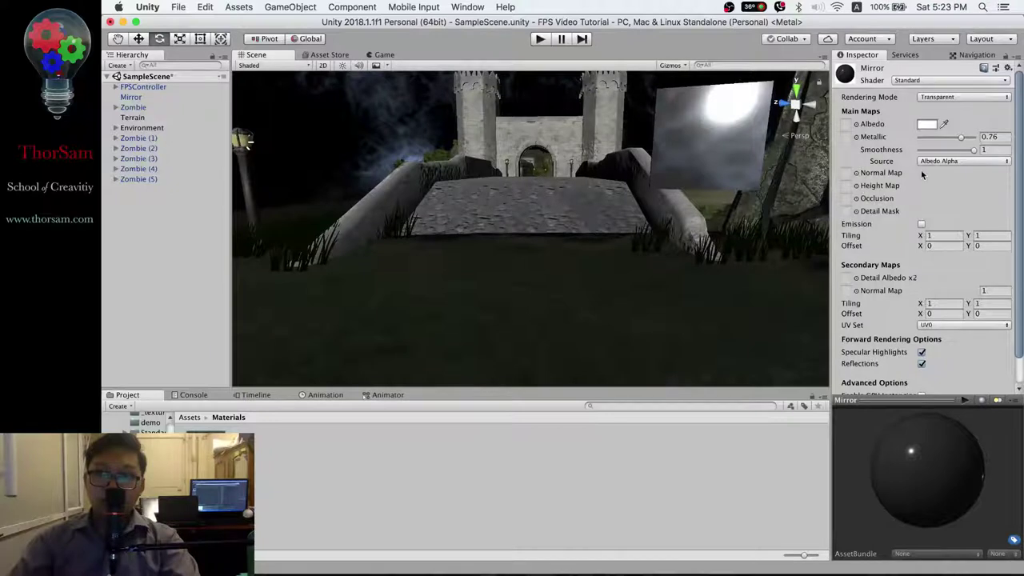
{"action": "left_click", "coordinate": [926, 124]}
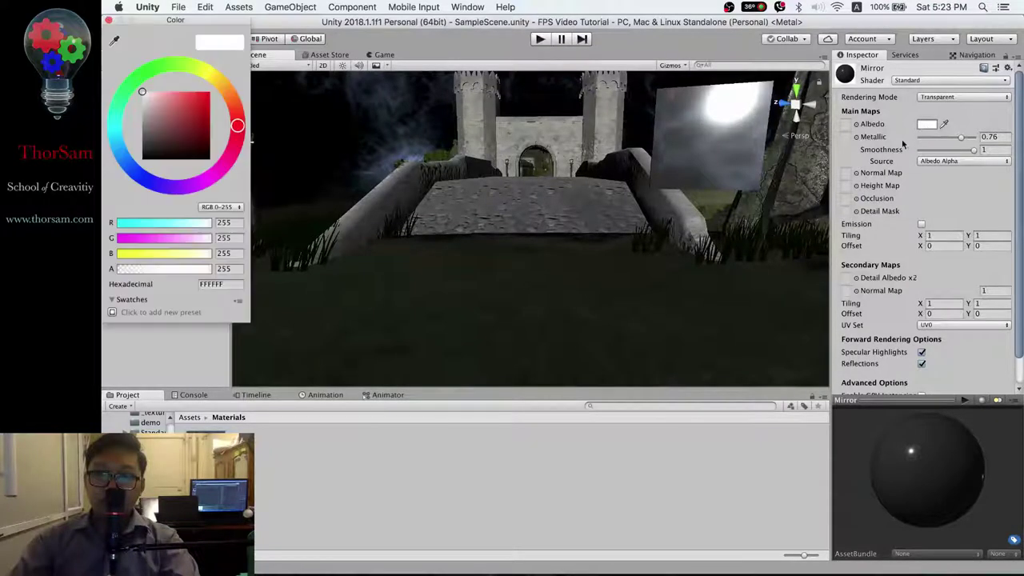
Step: Try a black Albedo with Metallic Alpha source, raising Metallic and Smoothness to 1
{"action": "left_click_drag", "start_coordinate": [183, 136], "coordinate": [121, 174]}
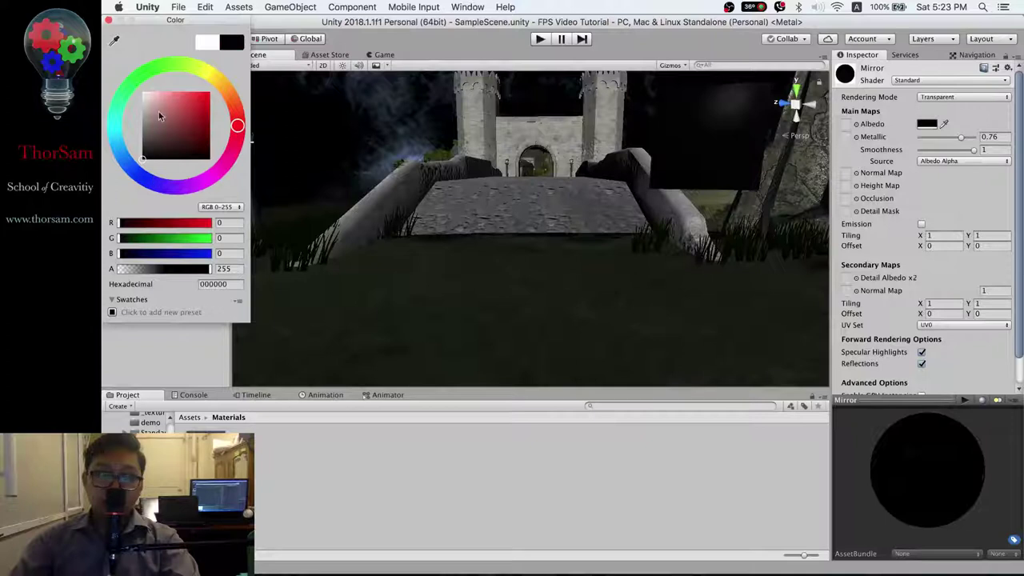
{"action": "left_click", "coordinate": [976, 161]}
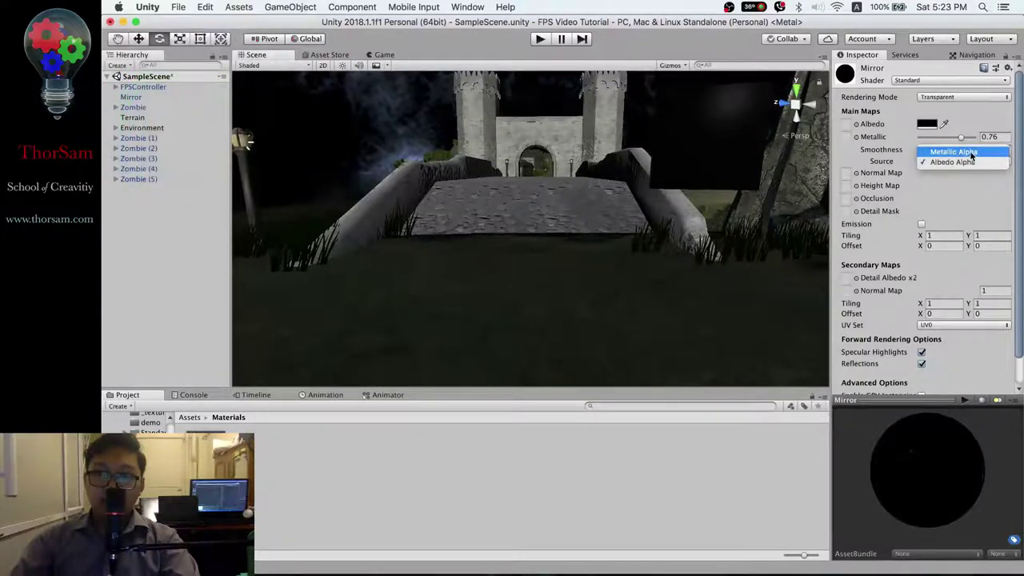
{"action": "left_click", "coordinate": [942, 151]}
{"action": "right_click_drag", "start_coordinate": [800, 192], "coordinate": [736, 204]}
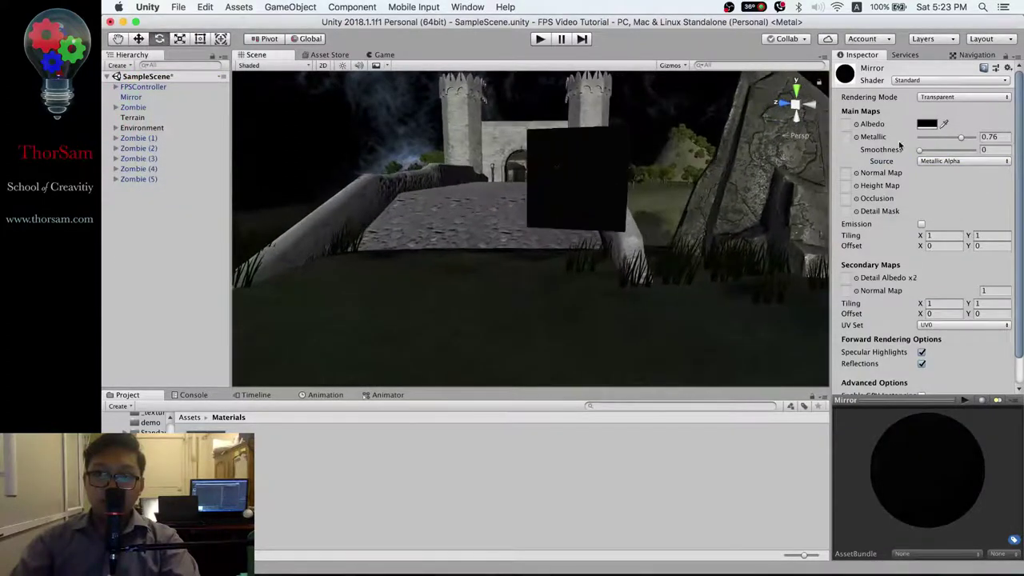
{"action": "mouse_move", "coordinate": [951, 138]}
{"action": "left_mouse_down"}
{"action": "mouse_move", "coordinate": [922, 140]}
{"action": "mouse_move", "coordinate": [1010, 136]}
{"action": "left_mouse_up"}
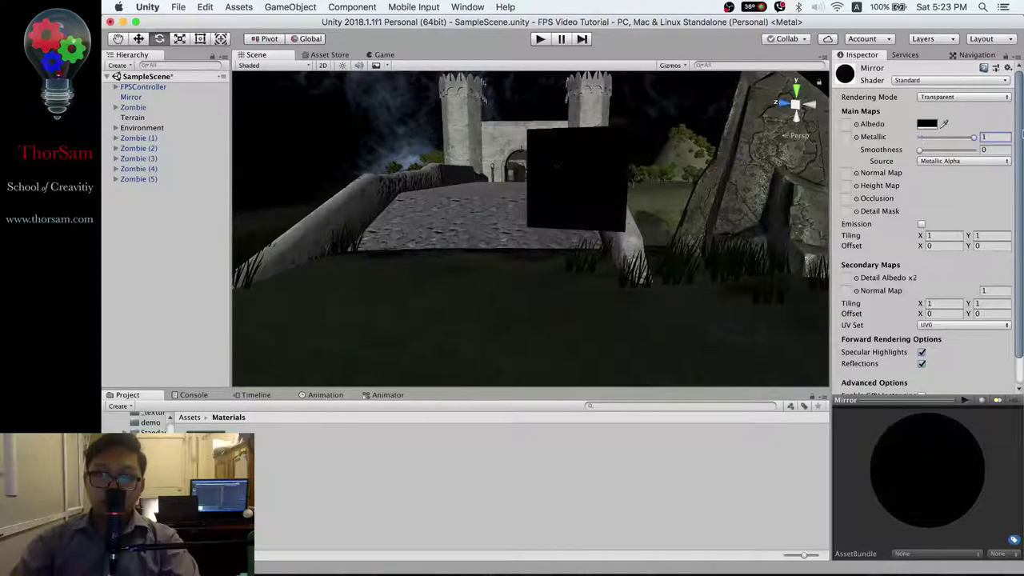
{"action": "left_click_drag", "start_coordinate": [927, 151], "coordinate": [942, 152]}
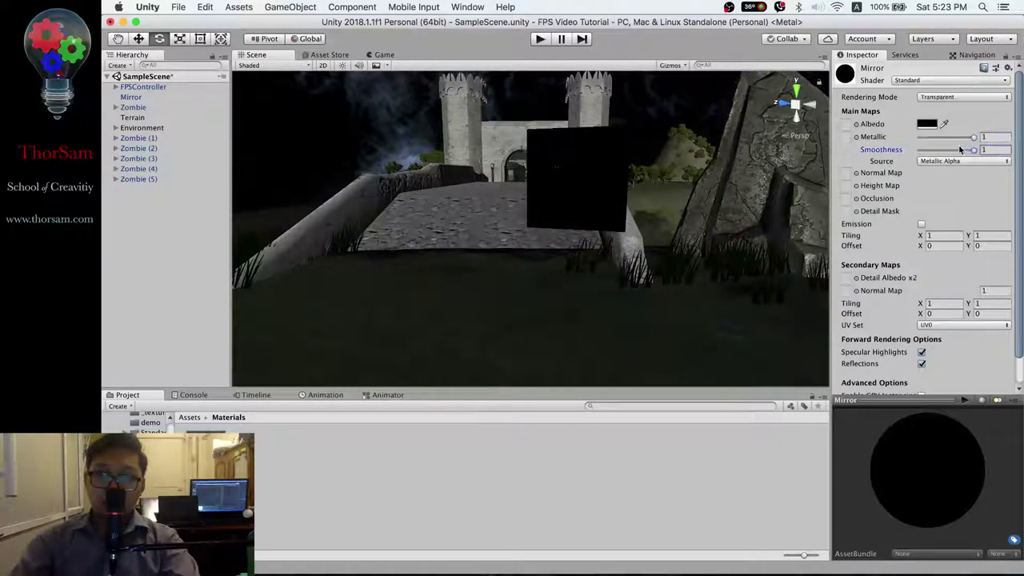
Step: Switch the smoothness source back to Albedo Alpha and set the Albedo to white
{"action": "left_click", "coordinate": [941, 163]}
{"action": "left_click", "coordinate": [944, 173]}
{"action": "left_click", "coordinate": [928, 124]}
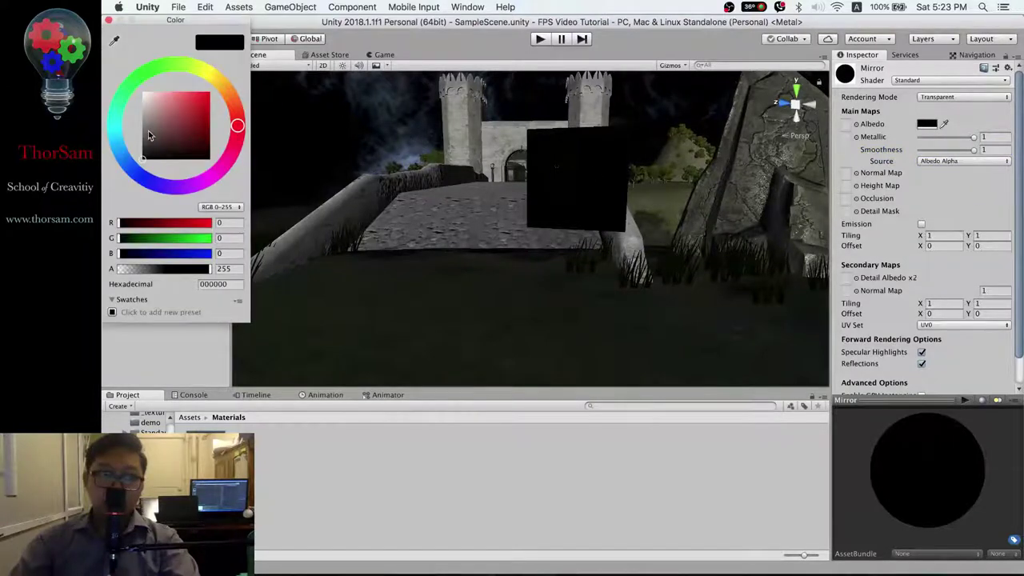
{"action": "left_click_drag", "start_coordinate": [148, 136], "coordinate": [124, 83]}
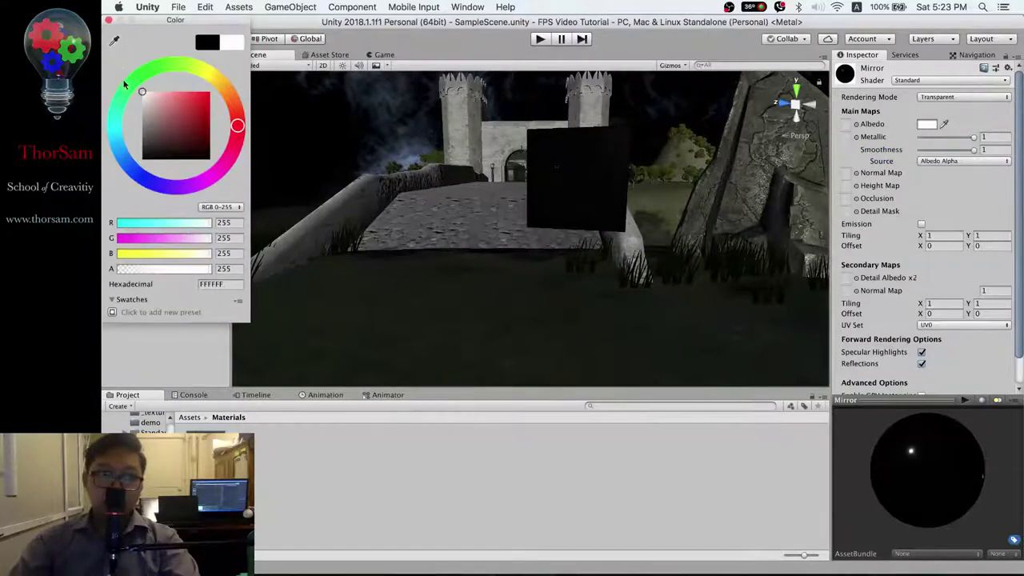
{"action": "left_click", "coordinate": [110, 22]}
Step: Compare Smoothness 0 against 1 on the bridge mirror, settling on Smoothness 1
{"action": "middle_click_drag", "start_coordinate": [533, 183], "coordinate": [549, 185]}
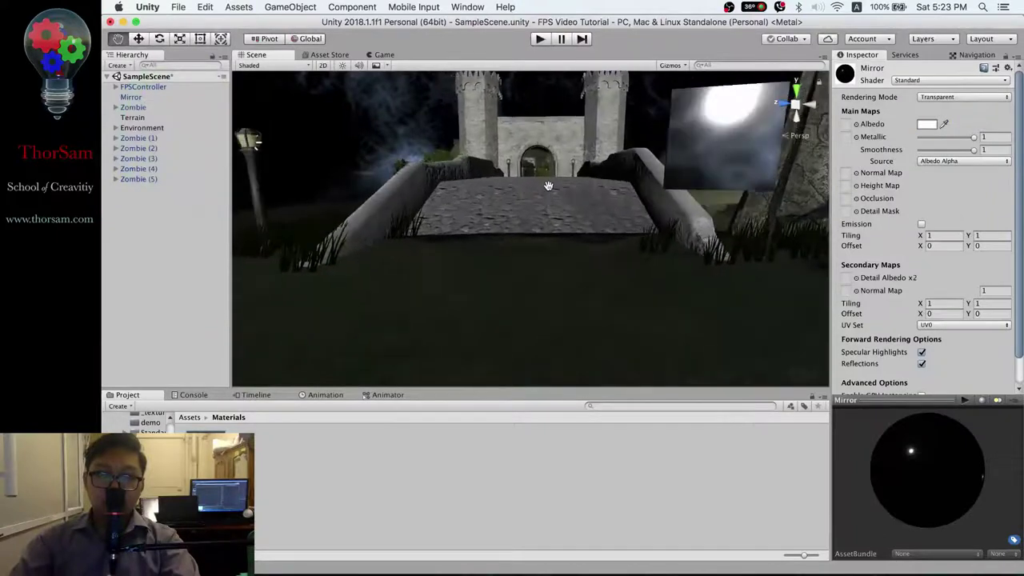
{"action": "scroll", "coordinate": [548, 186], "scroll_direction": "up", "scroll_amount": 3}
{"action": "scroll", "coordinate": [544, 187], "scroll_direction": "up", "scroll_amount": 3}
{"action": "scroll", "coordinate": [544, 187], "scroll_direction": "down", "scroll_amount": 3}
{"action": "scroll", "coordinate": [542, 185], "scroll_direction": "up", "scroll_amount": 3}
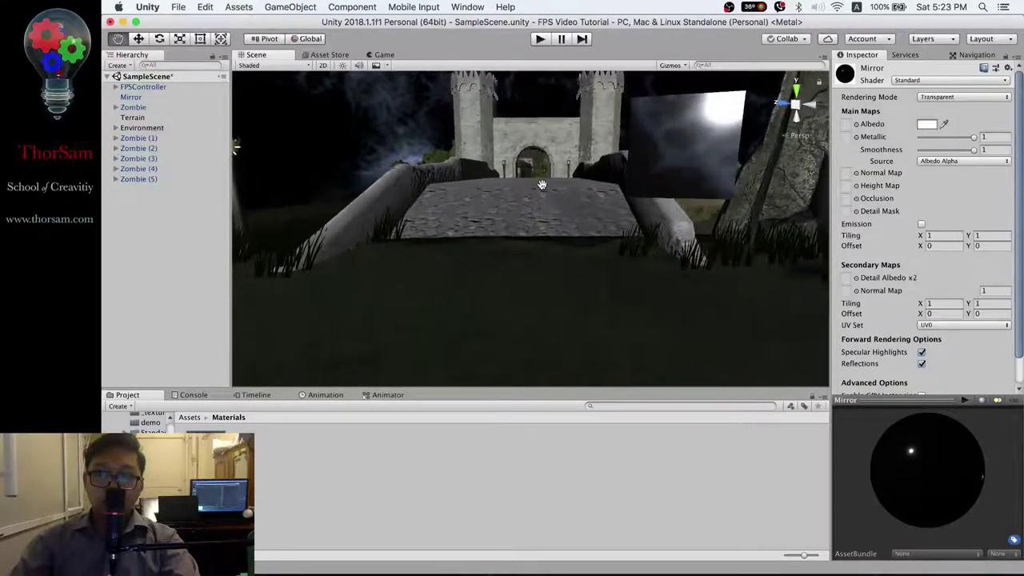
{"action": "scroll", "coordinate": [755, 237], "scroll_direction": "down", "scroll_amount": 3}
{"action": "scroll", "coordinate": [758, 238], "scroll_direction": "up", "scroll_amount": 3}
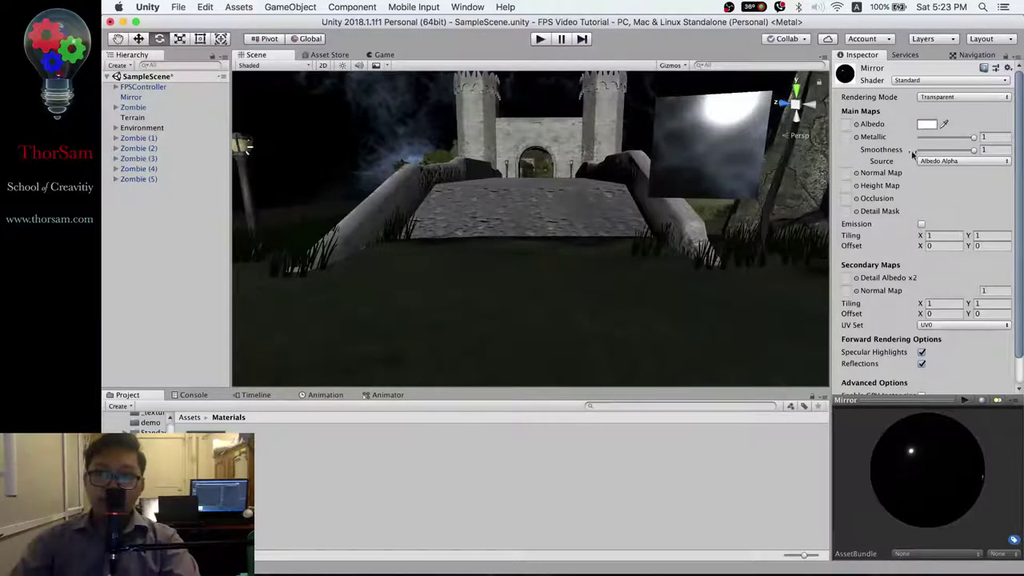
{"action": "mouse_move", "coordinate": [958, 139]}
{"action": "left_mouse_down"}
{"action": "mouse_move", "coordinate": [919, 144]}
{"action": "mouse_move", "coordinate": [975, 137]}
{"action": "mouse_move", "coordinate": [916, 153]}
{"action": "left_mouse_up"}
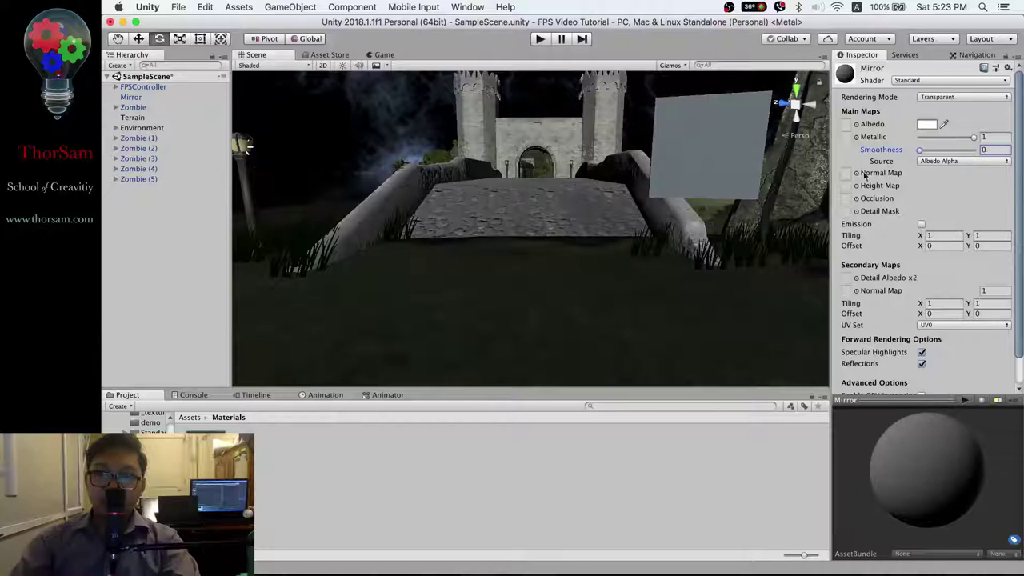
{"action": "middle_click_drag", "start_coordinate": [824, 192], "coordinate": [774, 212]}
{"action": "left_click_drag", "start_coordinate": [935, 154], "coordinate": [992, 153]}
{"action": "middle_click_drag", "start_coordinate": [703, 251], "coordinate": [676, 251]}
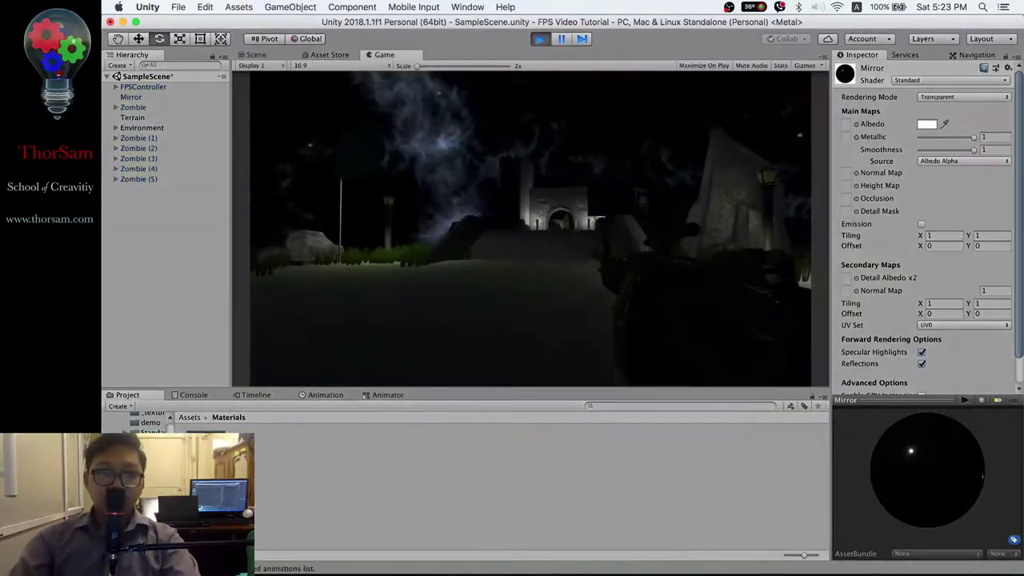
Step: Walk toward and away from the castle gate in-game, stop Play mode, and select the Mirror
{"action": "key", "text": "w"}
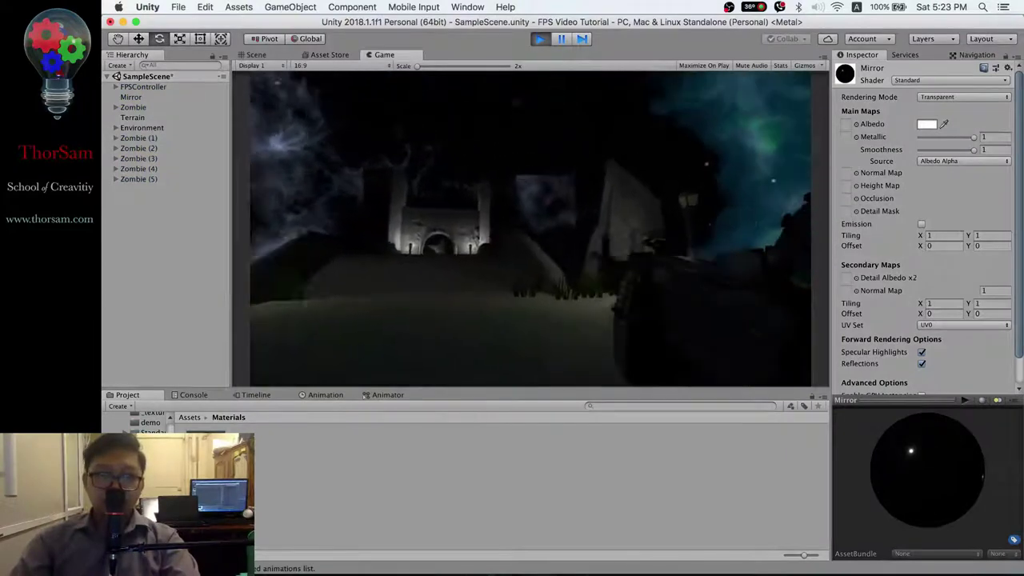
{"action": "key", "text": "w"}
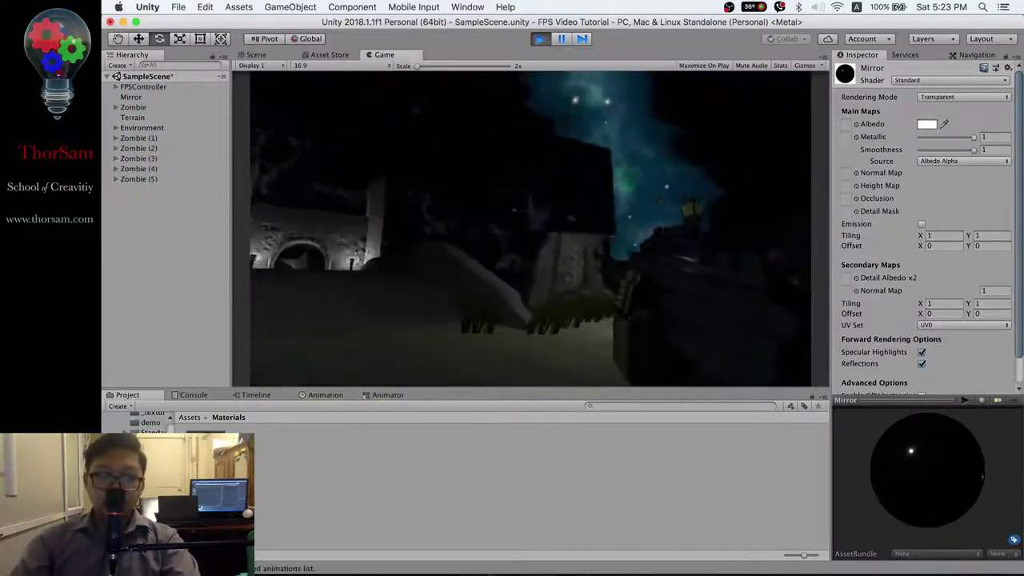
{"action": "key", "text": "s"}
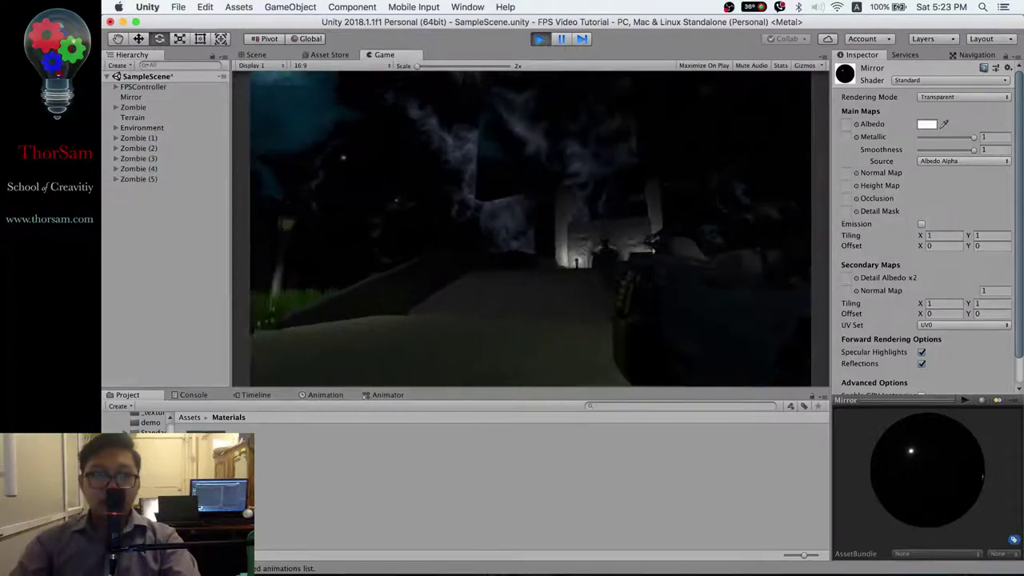
{"action": "key", "text": "s"}
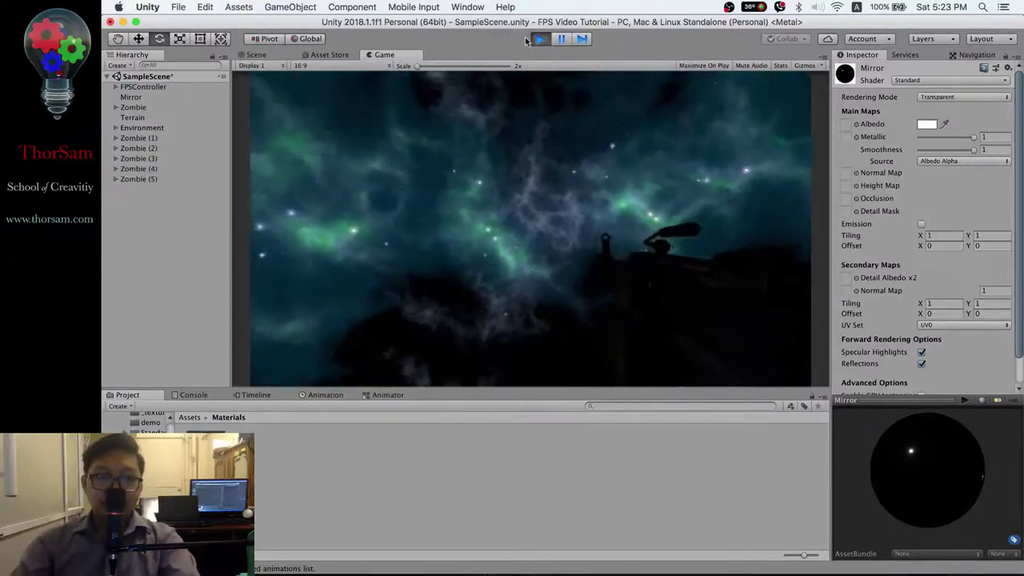
{"action": "key", "text": "super+p"}
{"action": "left_click", "coordinate": [602, 118]}
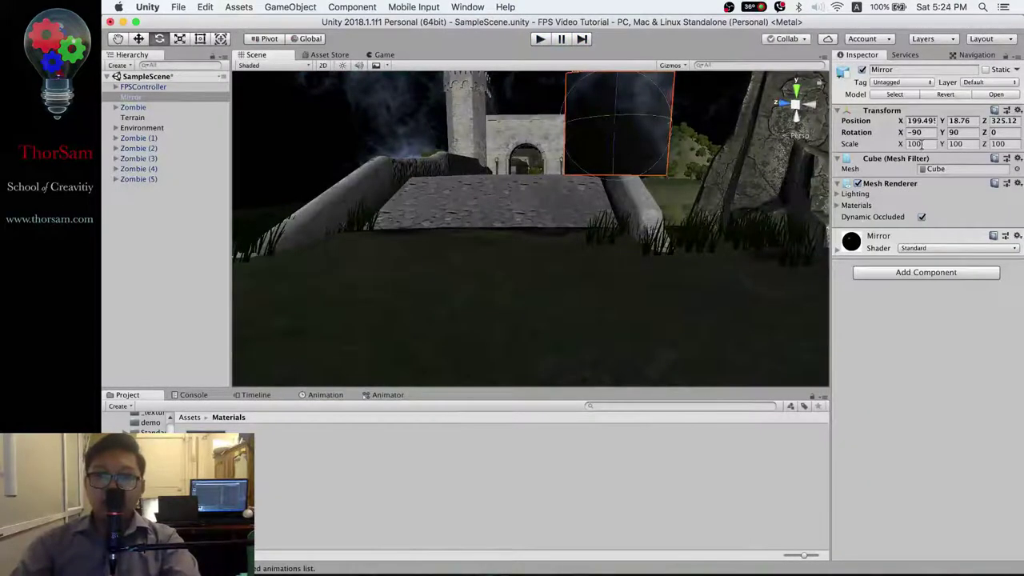
Step: Set the Mirror's scale to 200 on X, Y and Z
{"action": "type", "text": "200"}
{"action": "key", "text": "Tab"}
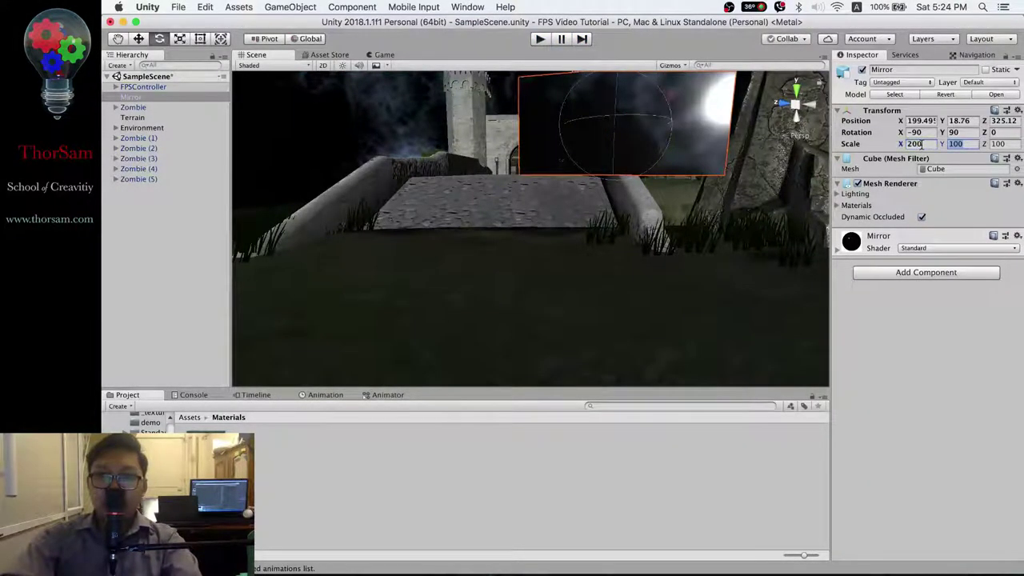
{"action": "type", "text": "2002"}
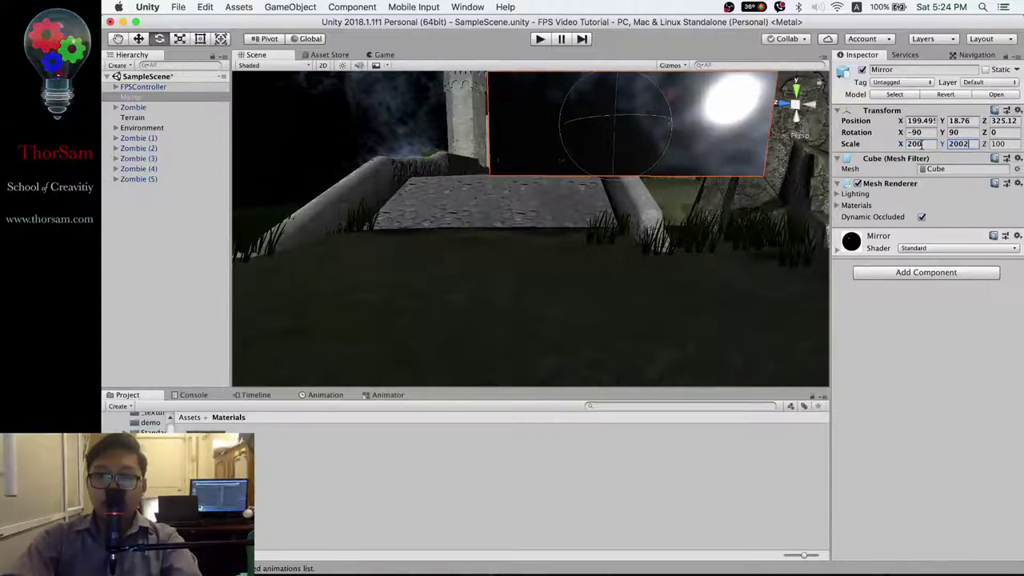
{"action": "key", "text": "BackSpace"}
{"action": "key", "text": "Tab"}
{"action": "type", "text": "200"}
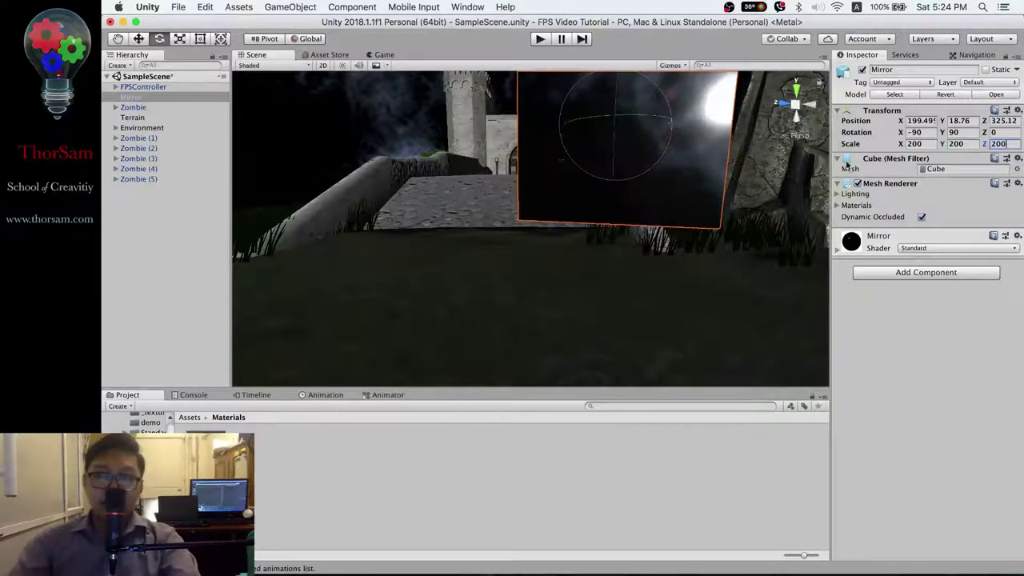
{"action": "scroll", "coordinate": [652, 202], "scroll_direction": "down", "scroll_amount": 5}
Step: Move the Mirror to the left of the bridge, turn it, and fine-tune its height
{"action": "key", "text": "w"}
{"action": "left_click_drag", "start_coordinate": [558, 152], "coordinate": [560, 172]}
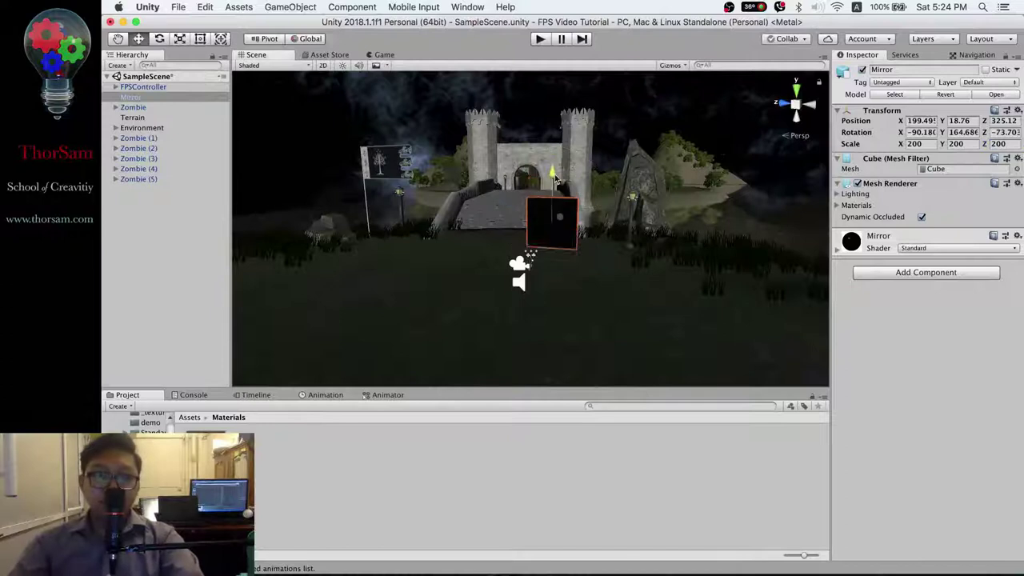
{"action": "left_click_drag", "start_coordinate": [504, 224], "coordinate": [415, 224]}
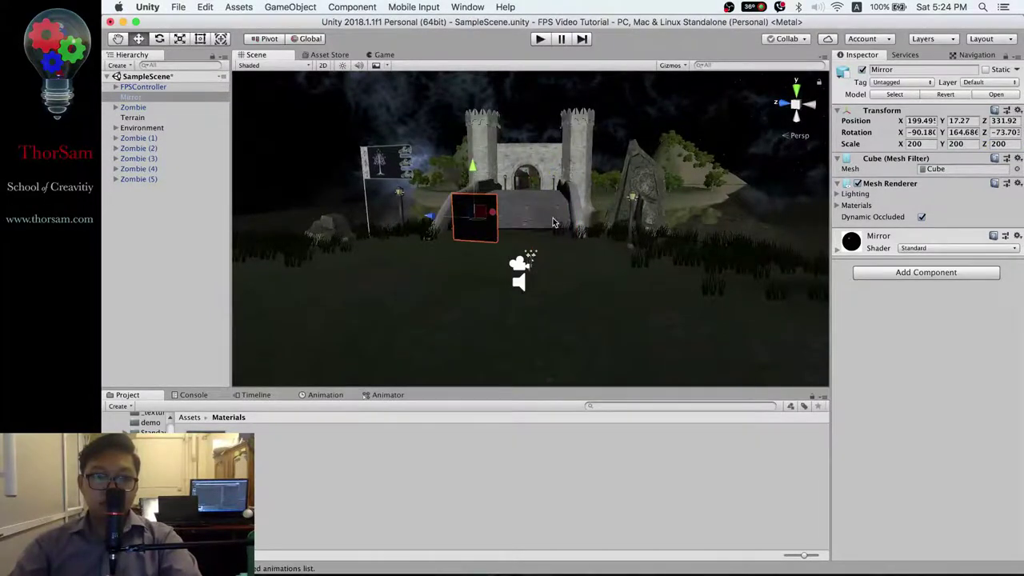
{"action": "scroll", "coordinate": [536, 229], "scroll_direction": "up", "scroll_amount": 5}
{"action": "scroll", "coordinate": [536, 229], "scroll_direction": "down", "scroll_amount": 3}
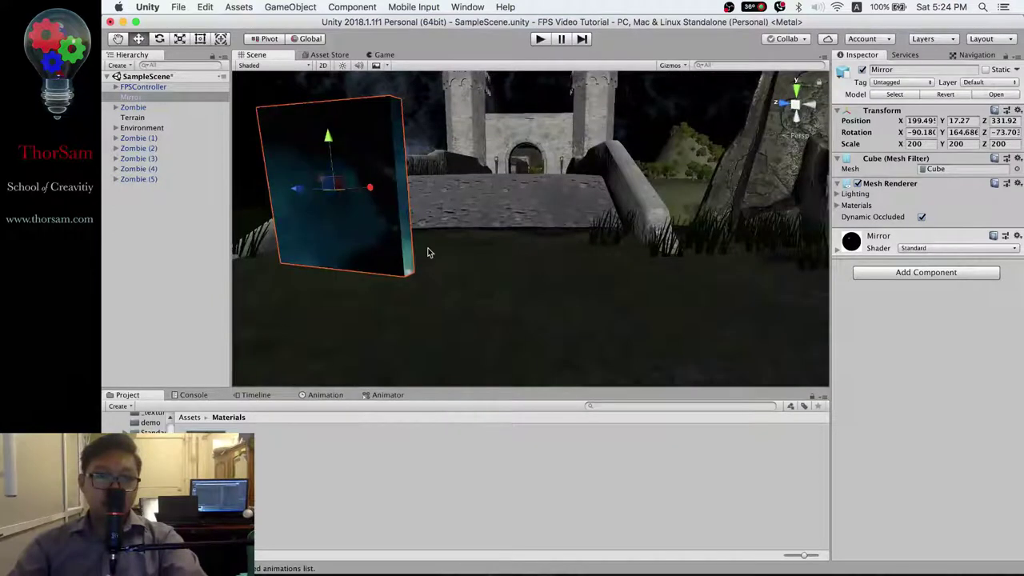
{"action": "key", "text": "e"}
{"action": "left_click_drag", "start_coordinate": [295, 192], "coordinate": [407, 197]}
{"action": "key", "text": "w"}
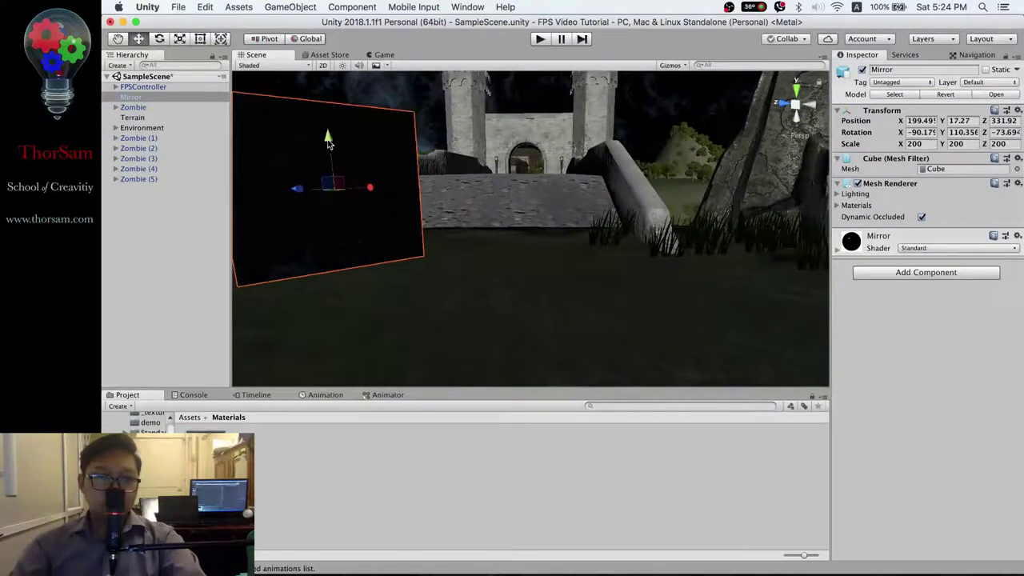
{"action": "left_click_drag", "start_coordinate": [328, 143], "coordinate": [330, 158]}
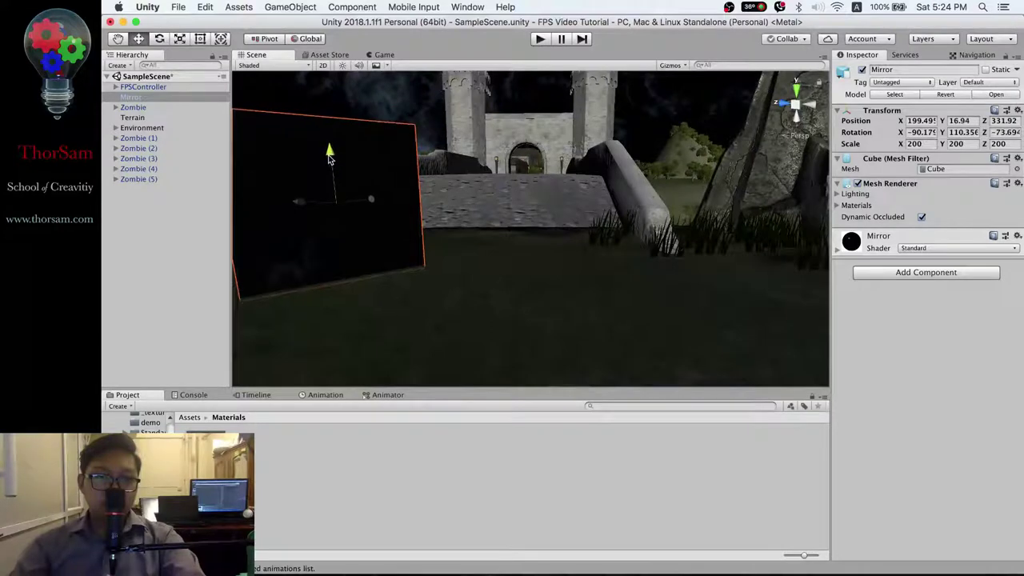
{"action": "left_click_drag", "start_coordinate": [328, 156], "coordinate": [328, 152]}
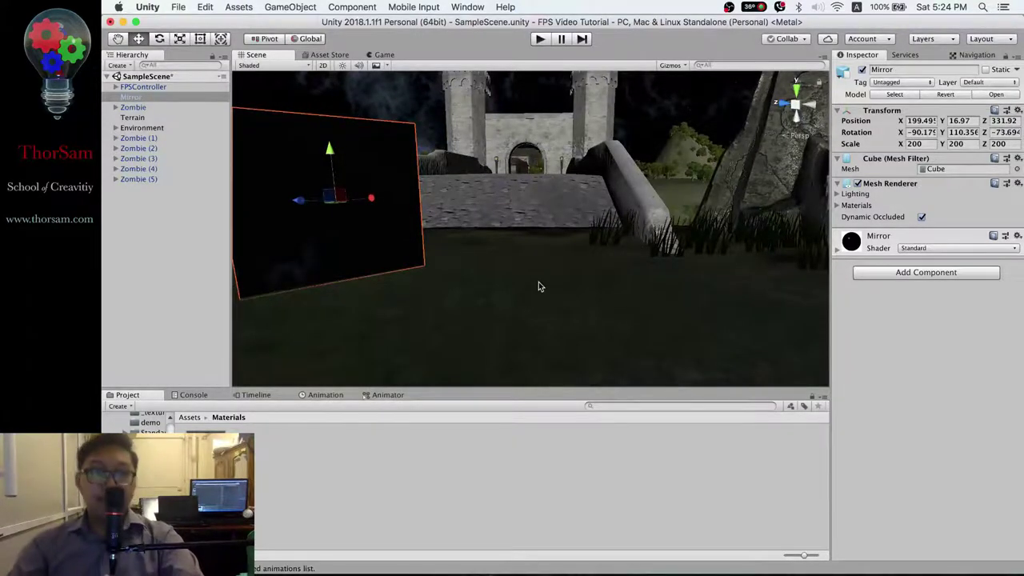
{"action": "scroll", "coordinate": [539, 285], "scroll_direction": "down", "scroll_amount": 3}
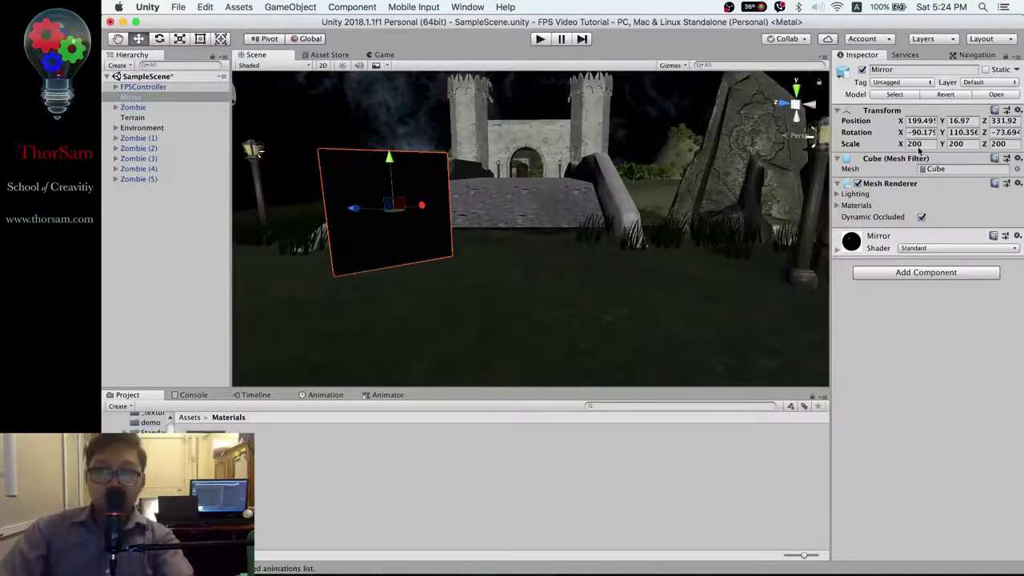
Step: Set the Mirror's Transform Scale to 100 on X, Y and Z
{"action": "left_click", "coordinate": [928, 144]}
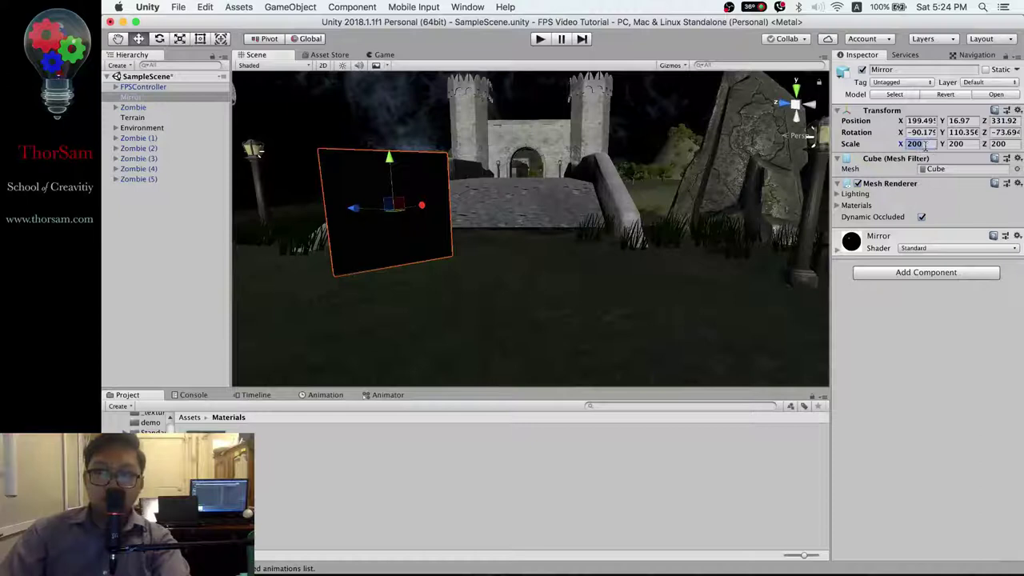
{"action": "type", "text": "100"}
{"action": "key", "text": "Tab"}
{"action": "type", "text": "100"}
{"action": "key", "text": "Tab"}
{"action": "type", "text": "100"}
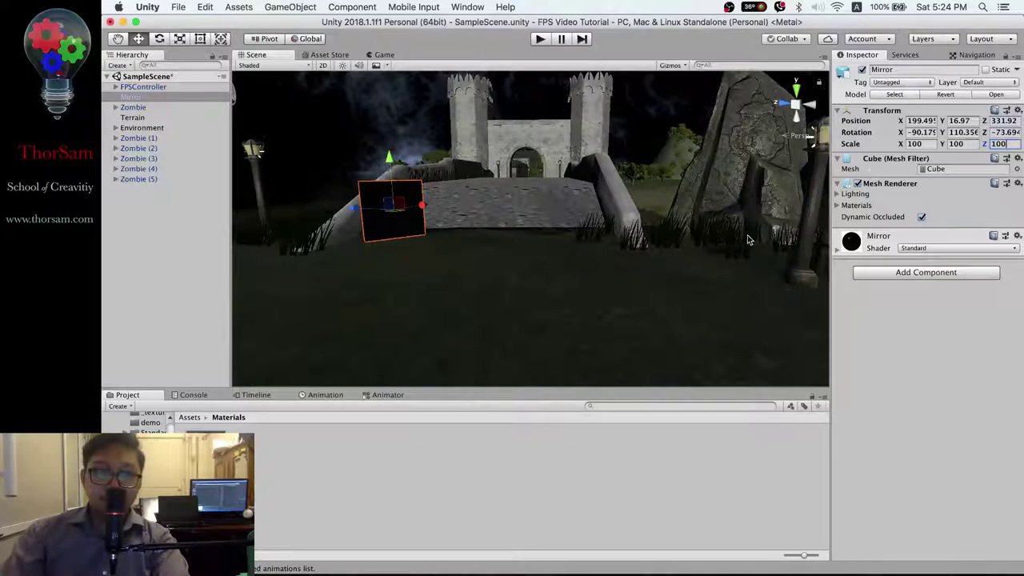
{"action": "key", "text": "Return"}
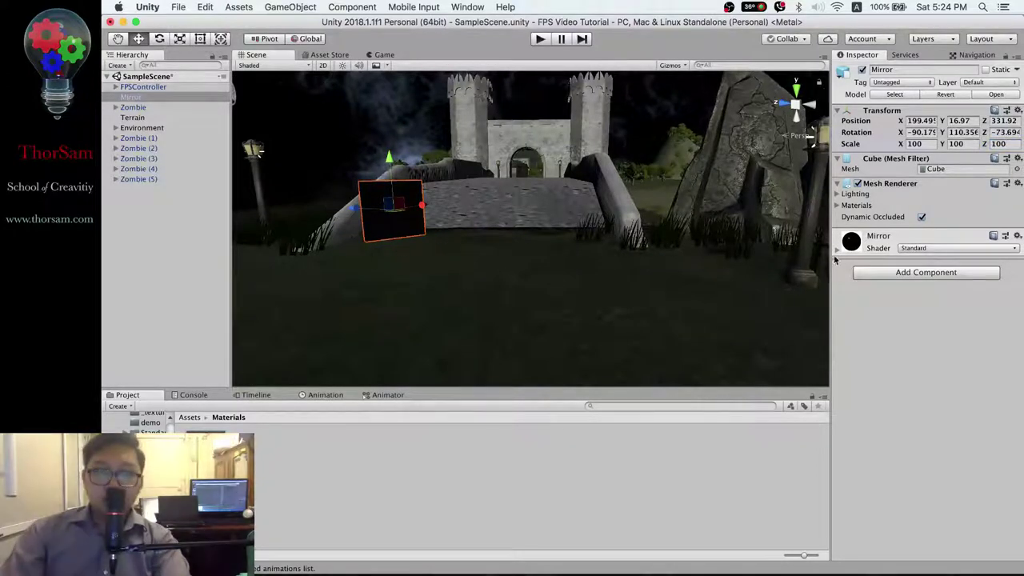
{"action": "left_click", "coordinate": [925, 273]}
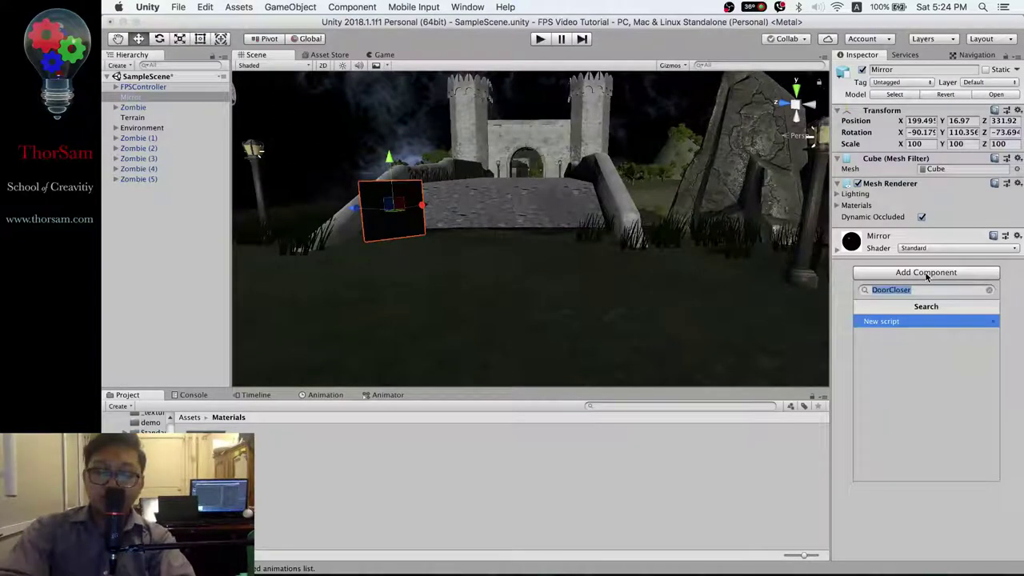
Step: Search 'box' in the component list and attach a Box Collider to the Mirror pane
{"action": "type", "text": "box"}
{"action": "key", "text": "Return"}
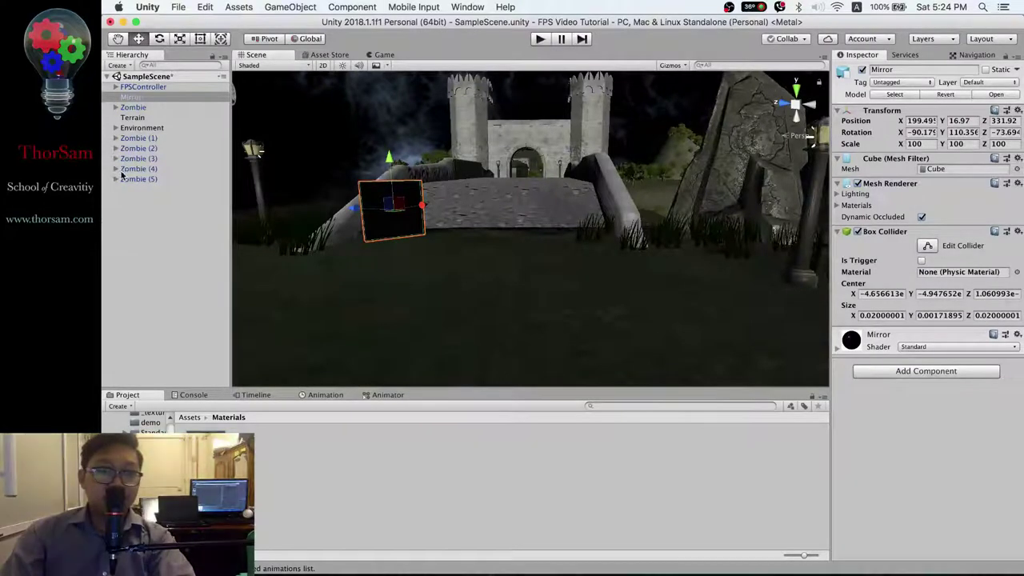
{"action": "middle_click_drag", "start_coordinate": [422, 198], "coordinate": [505, 276]}
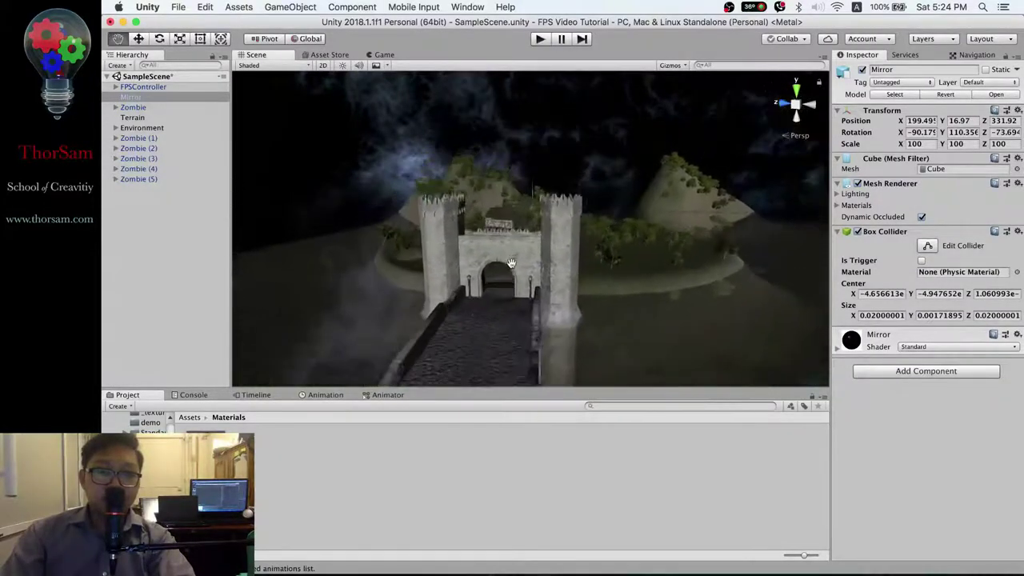
Step: Create and add a new script named Mirror to the Mirror object, and open Mirror.cs for editing
{"action": "mouse_move", "coordinate": [505, 276]}
{"action": "left_mouse_down", "text": "alt"}
{"action": "mouse_move", "coordinate": [462, 181]}
{"action": "mouse_move", "coordinate": [462, 198]}
{"action": "left_mouse_up", "text": "alt"}
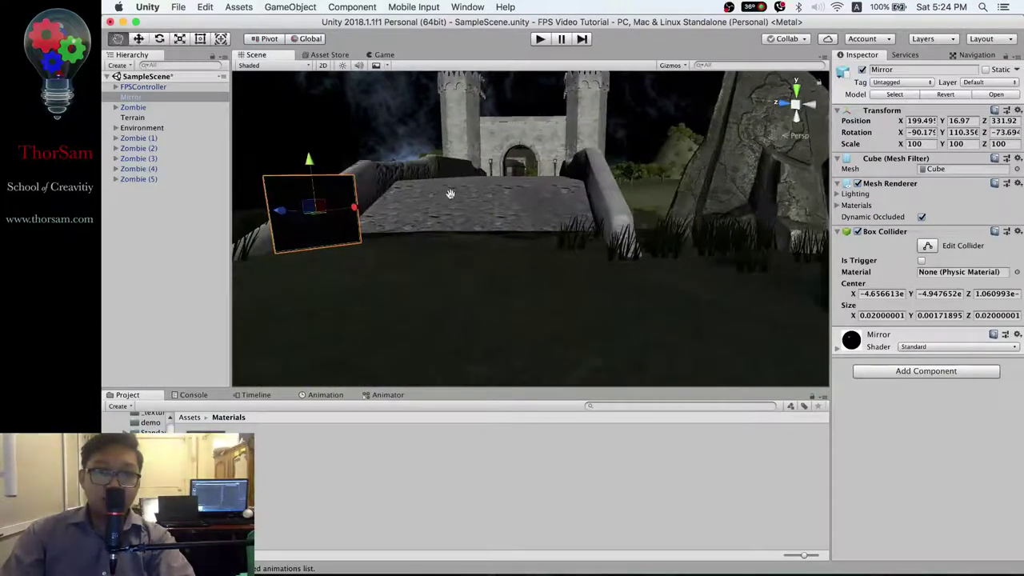
{"action": "left_click", "coordinate": [909, 372]}
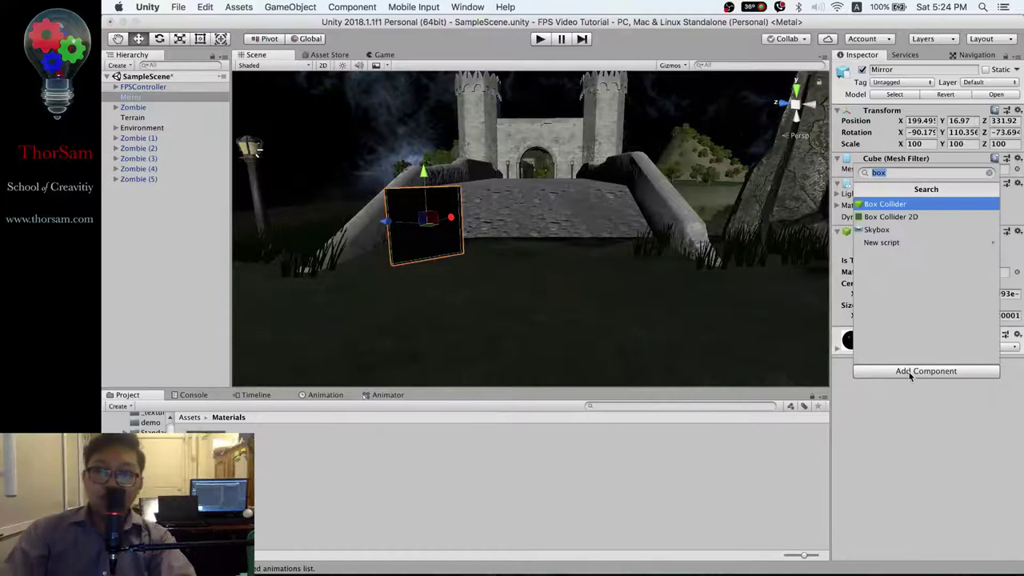
{"action": "type", "text": "Mirro"}
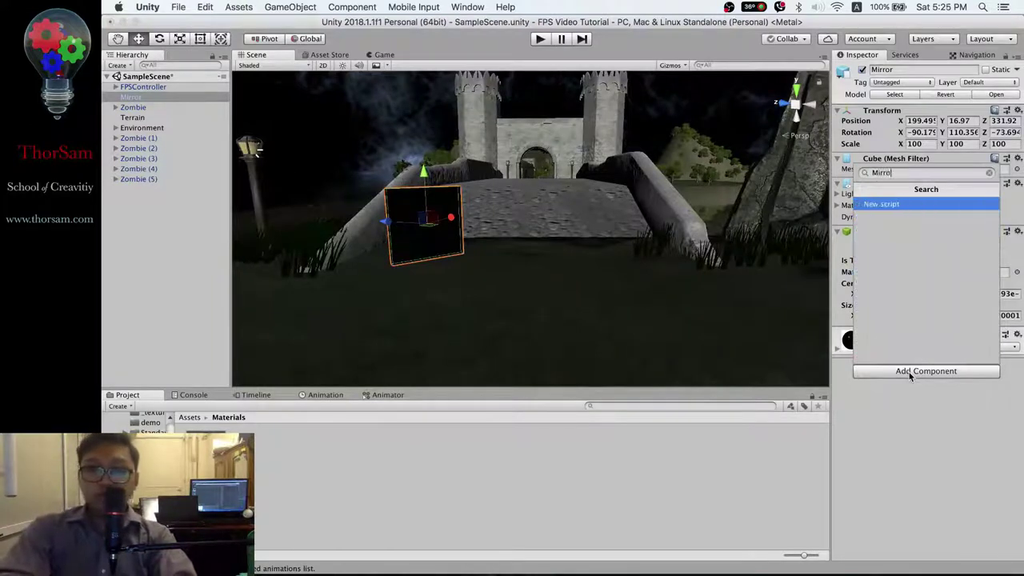
{"action": "type", "text": "r"}
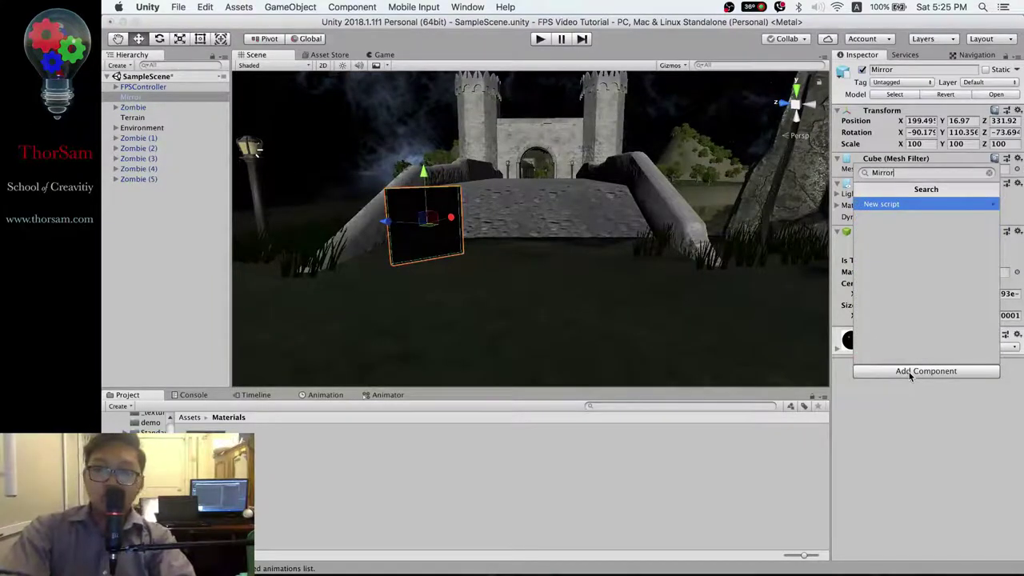
{"action": "key", "text": "Return"}
{"action": "key", "text": "Return"}
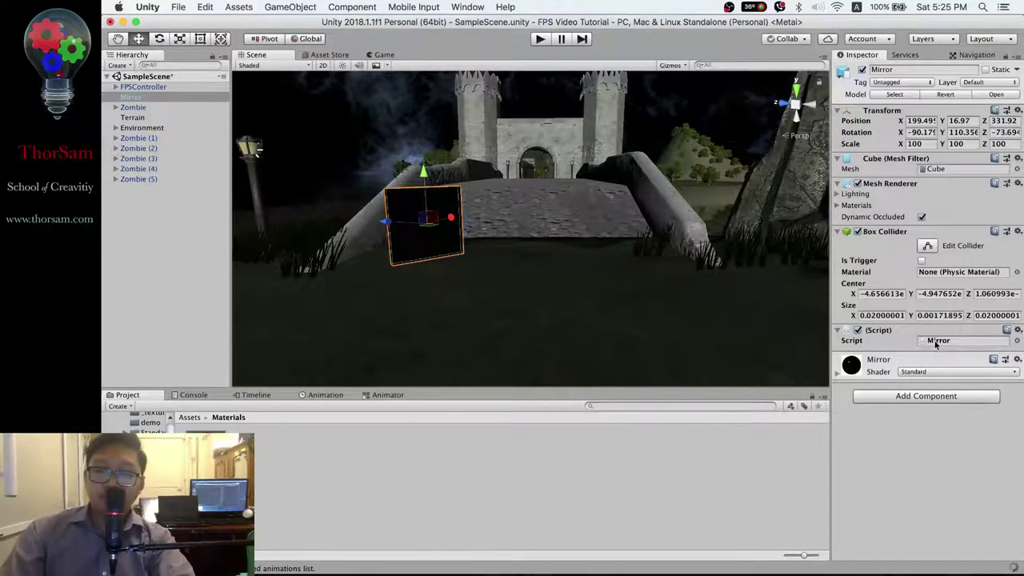
{"action": "double_click", "coordinate": [929, 347]}
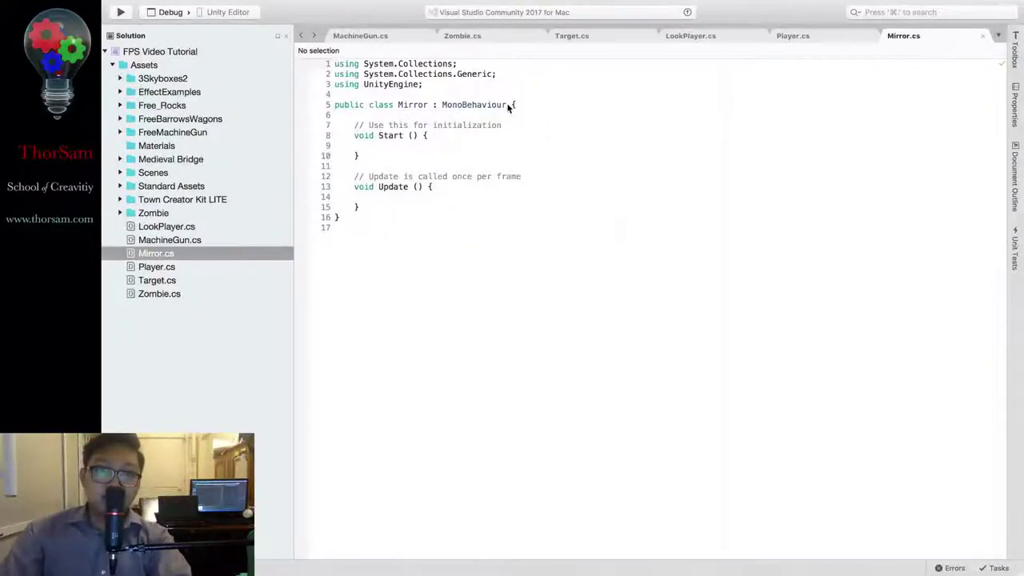
Step: Change the Mirror class's base class from MonoBehaviour to Target
{"action": "left_click", "coordinate": [508, 106]}
{"action": "key", "text": "BackSpace"}
{"action": "key", "text": "BackSpace"}
{"action": "key", "text": "BackSpace"}
{"action": "key", "text": "BackSpace"}
{"action": "key", "text": "BackSpace"}
{"action": "key", "text": "BackSpace"}
{"action": "key", "text": "BackSpace"}
{"action": "key", "text": "BackSpace"}
{"action": "key", "text": "BackSpace"}
{"action": "key", "text": "BackSpace"}
{"action": "key", "text": "BackSpace"}
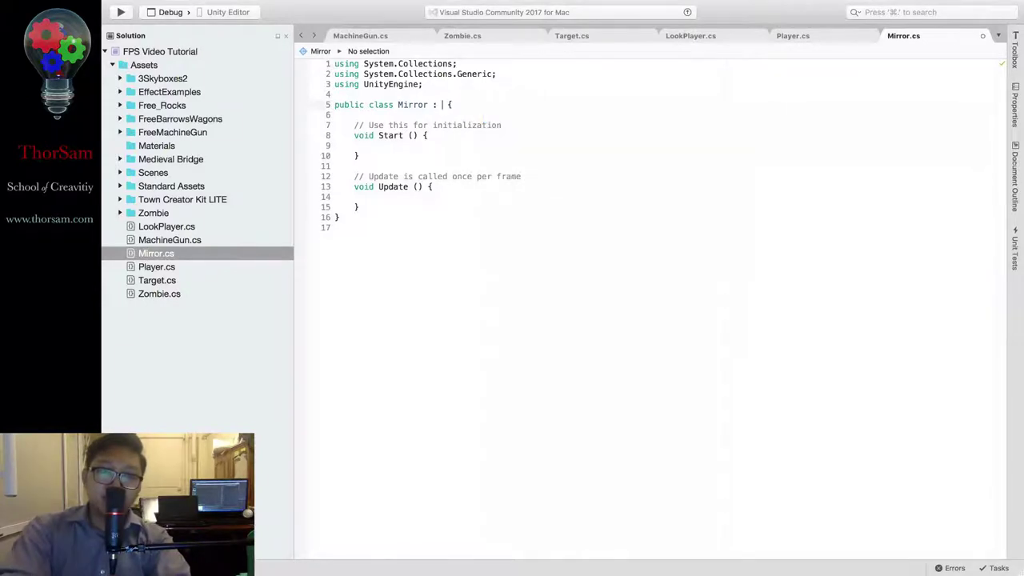
{"action": "type", "text": "In"}
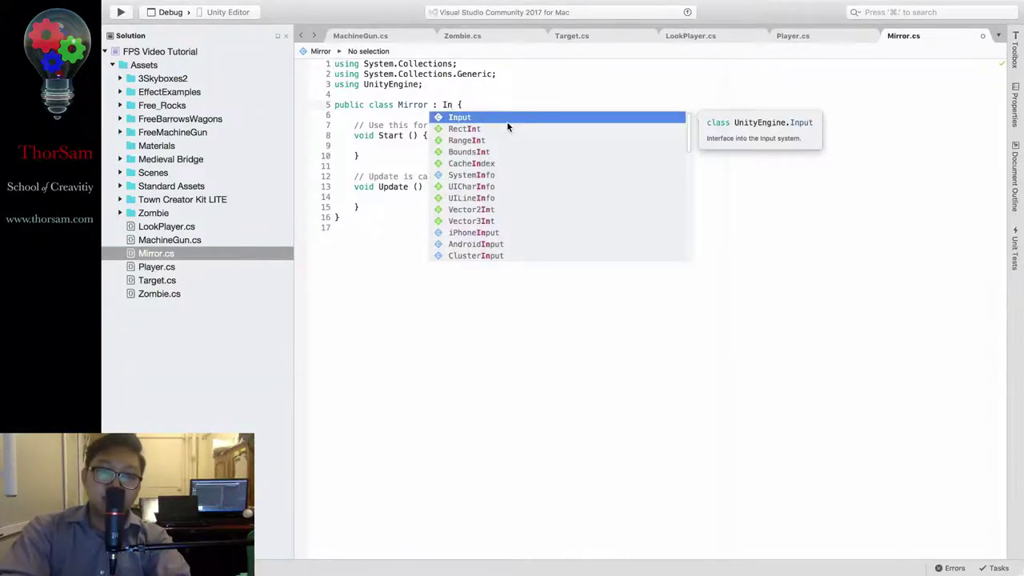
{"action": "type", "text": "ter"}
{"action": "key", "text": "BackSpace"}
{"action": "key", "text": "BackSpace"}
{"action": "key", "text": "BackSpace"}
{"action": "key", "text": "BackSpace"}
{"action": "key", "text": "BackSpace"}
{"action": "type", "text": "Tar"}
{"action": "key", "text": "Return"}
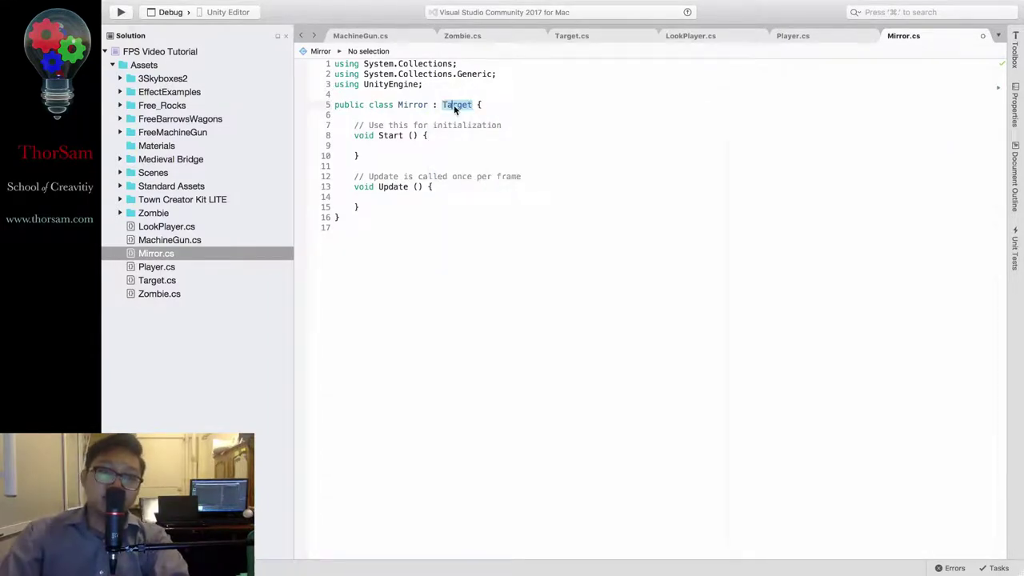
Step: Generate the ReceiveDamage override via Quick Fix and delete its NotImplementedException throw line
{"action": "left_click", "coordinate": [521, 116]}
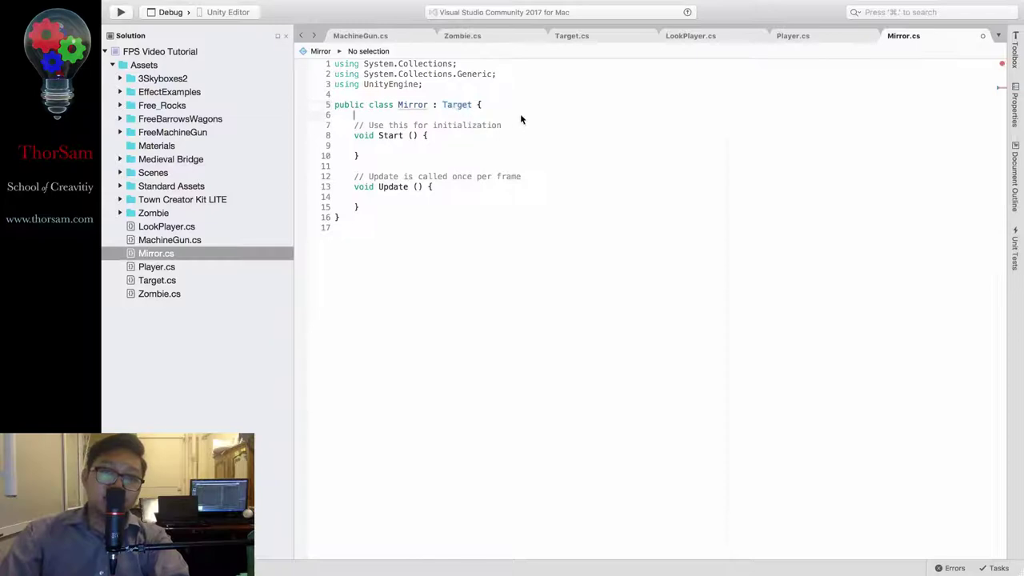
{"action": "right_click", "coordinate": [408, 105]}
{"action": "mouse_move", "coordinate": [457, 112]}
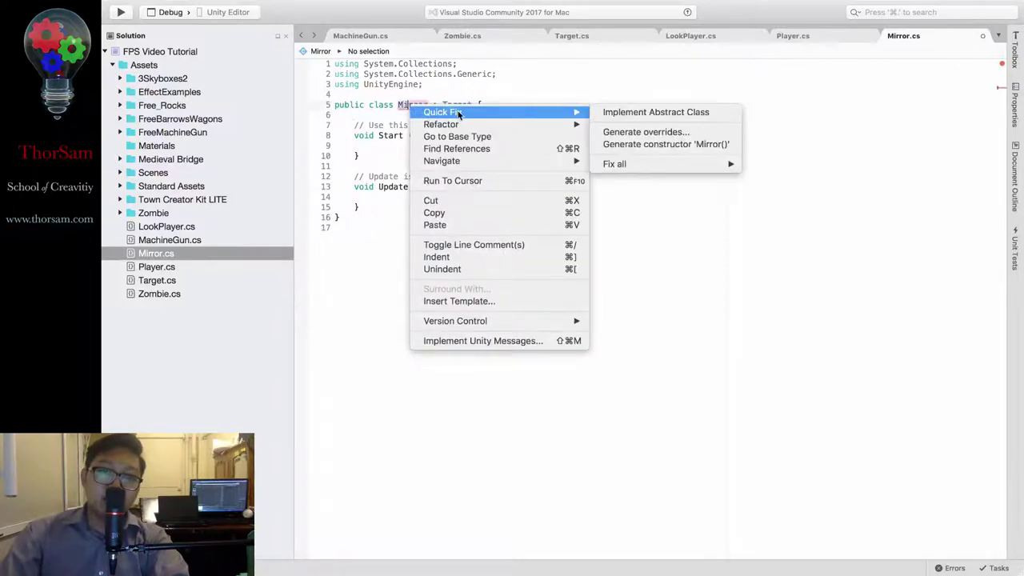
{"action": "left_click", "coordinate": [616, 112]}
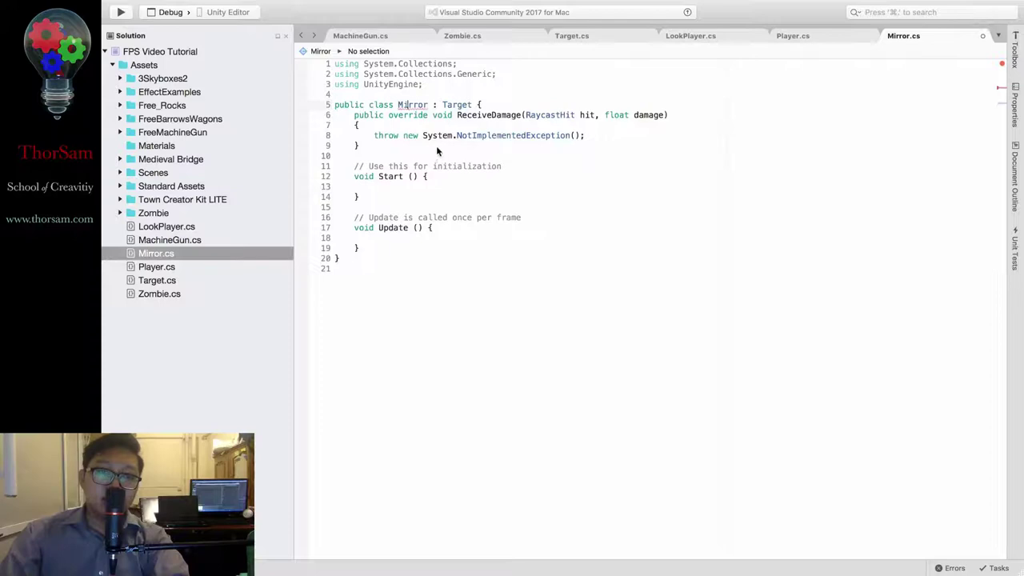
{"action": "left_click", "coordinate": [600, 137]}
{"action": "left_click_drag", "start_coordinate": [594, 140], "coordinate": [376, 141]}
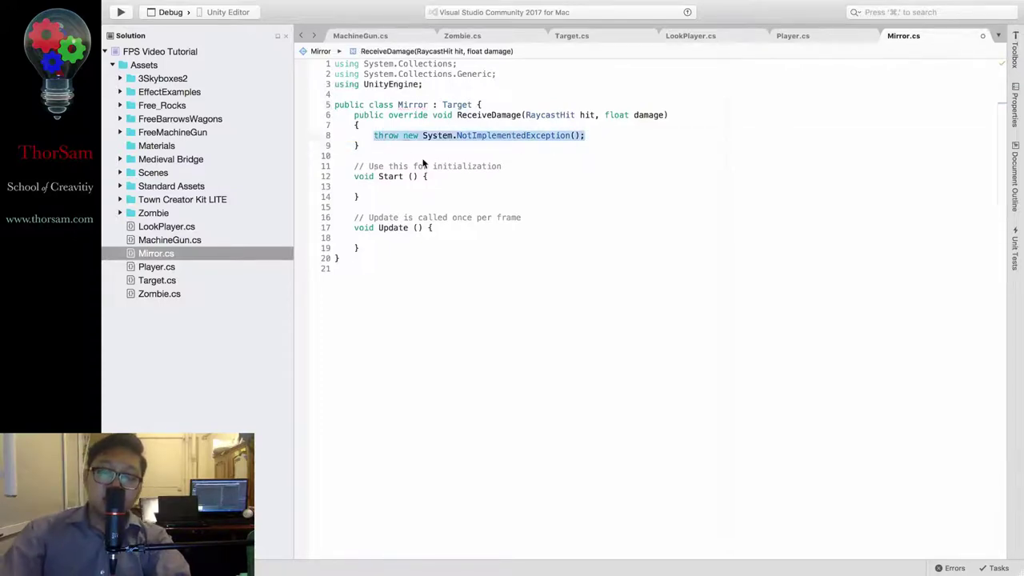
{"action": "key", "text": "BackSpace"}
{"action": "left_click", "coordinate": [500, 104]}
{"action": "key", "text": "Return"}
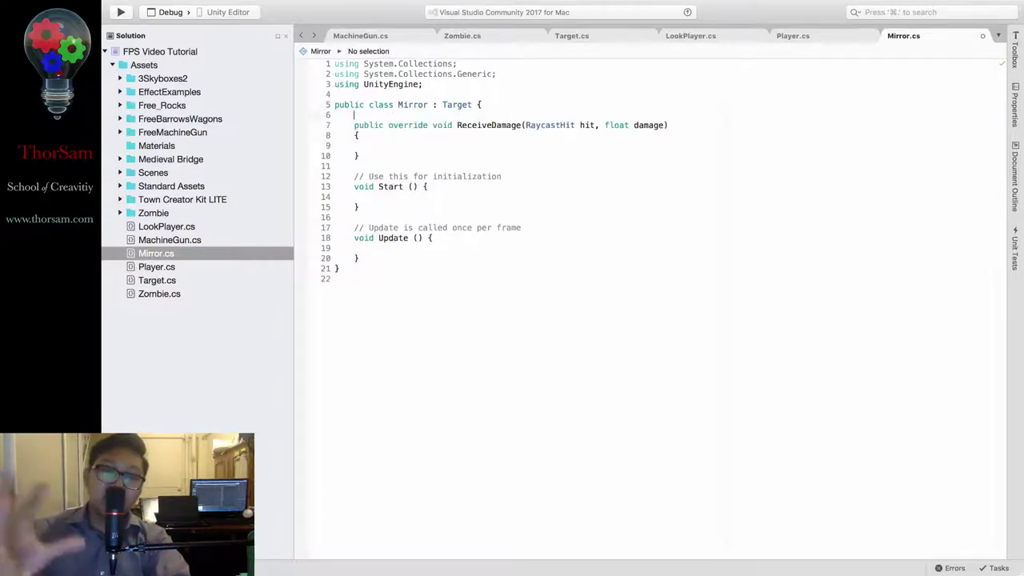
{"action": "left_click", "coordinate": [426, 146]}
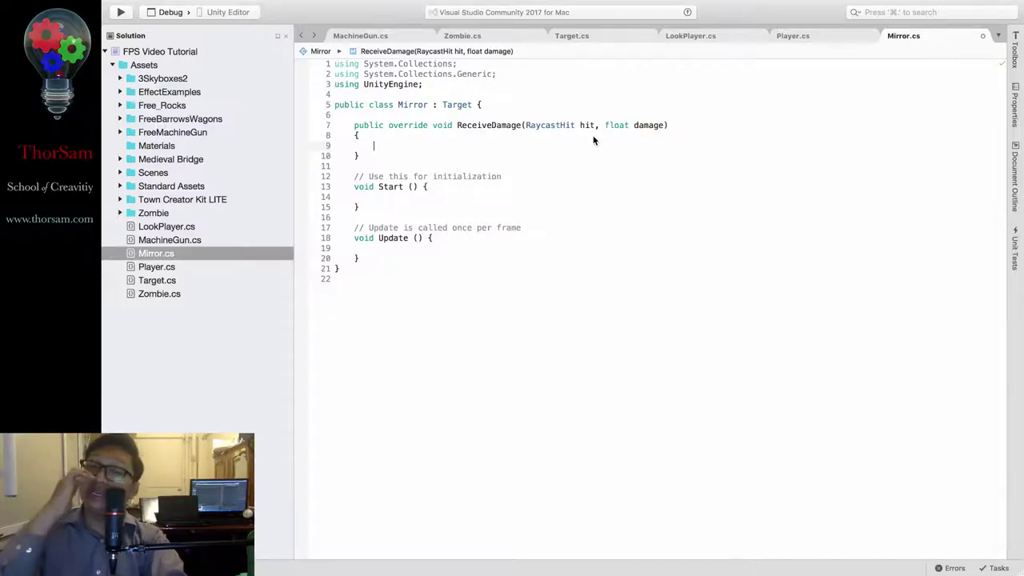
Step: Declare 'public GameObject MirrorBreak;' on the blank line below the class declaration
{"action": "type", "text": "if()"}
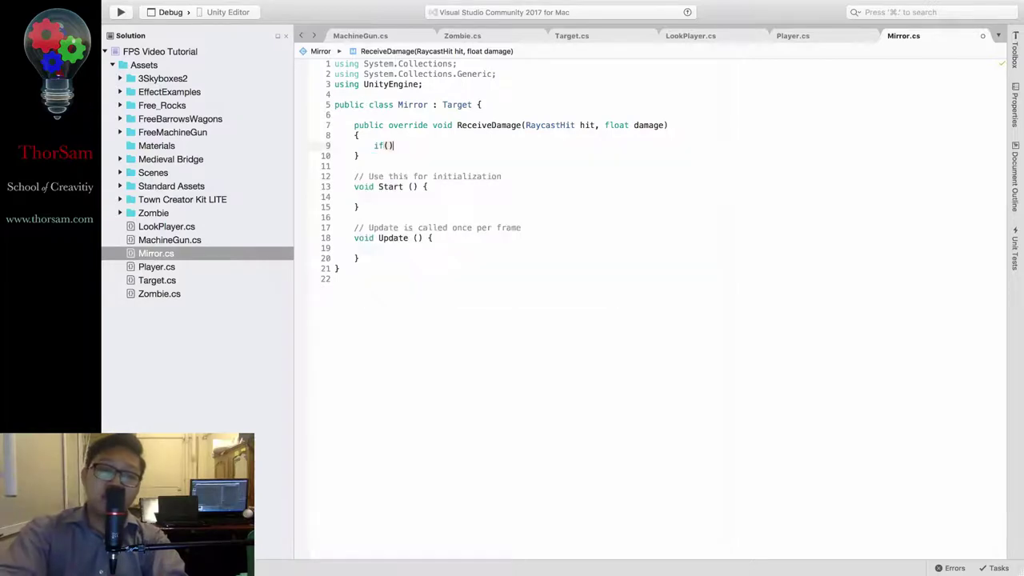
{"action": "key", "text": "ctrl+space"}
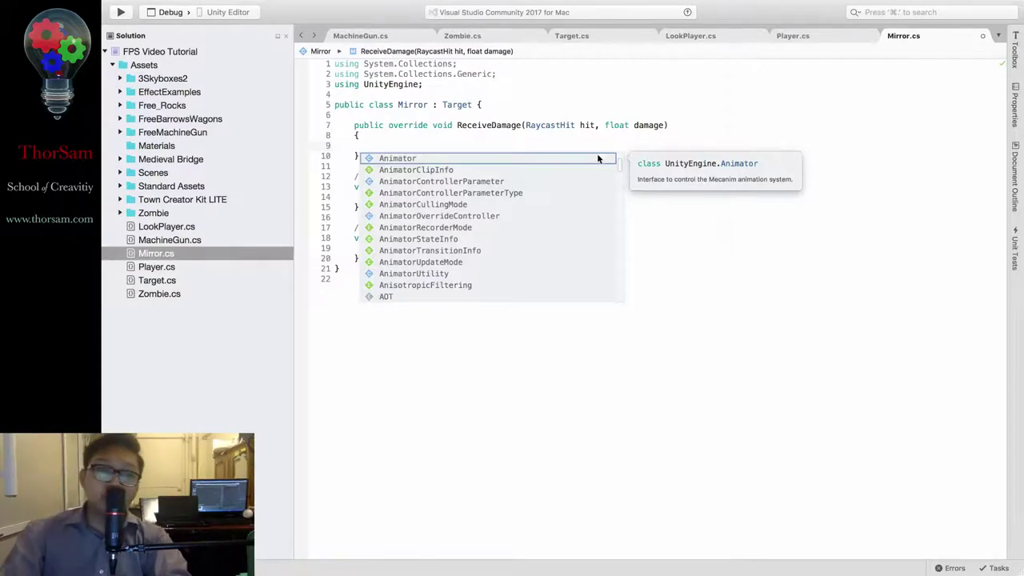
{"action": "left_click", "coordinate": [527, 115]}
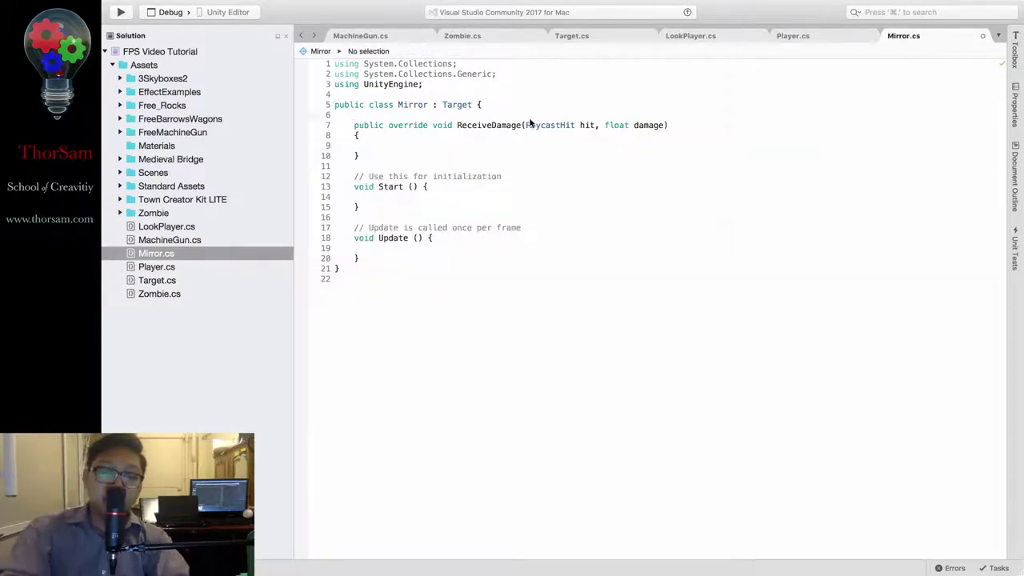
{"action": "type", "text": "public G"}
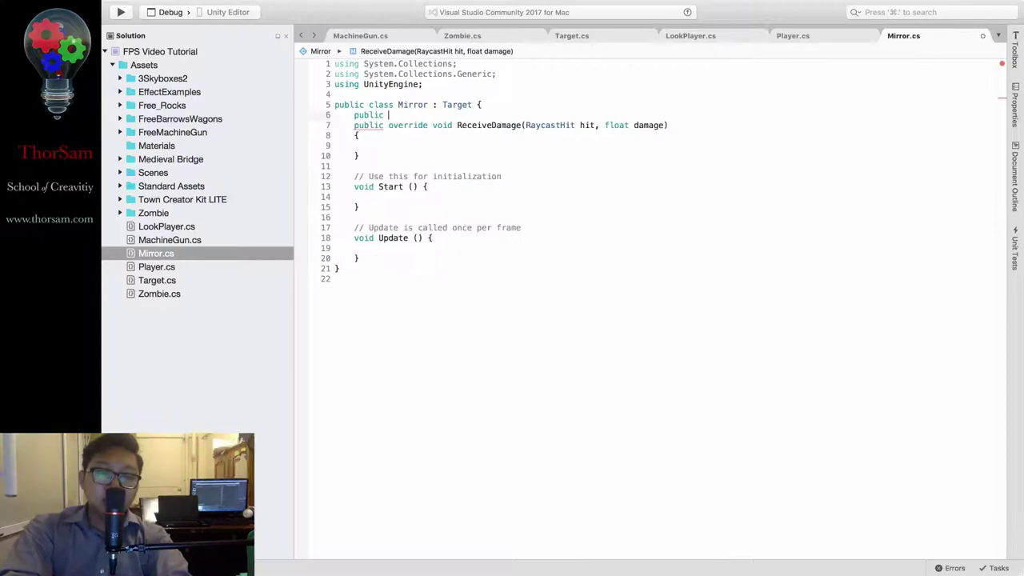
{"action": "type", "text": "ameObject Mirror"}
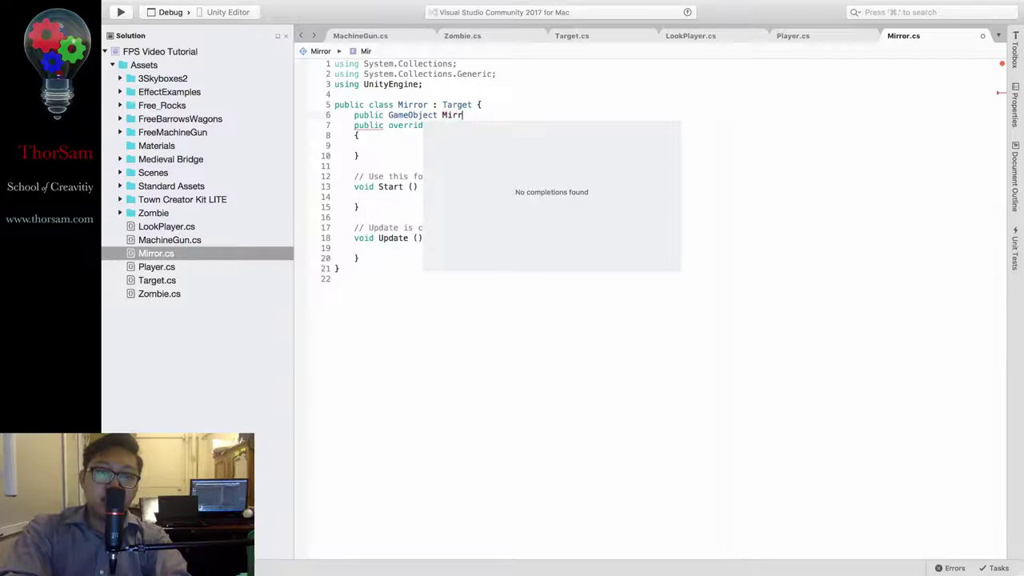
{"action": "type", "text": "Break"}
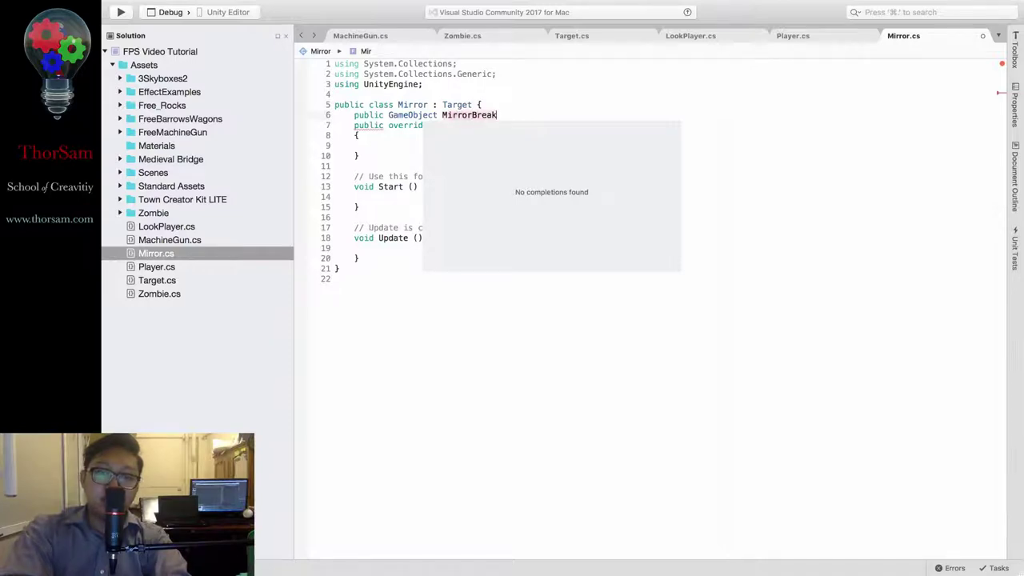
{"action": "type", "text": ";"}
{"action": "left_click", "coordinate": [409, 151]}
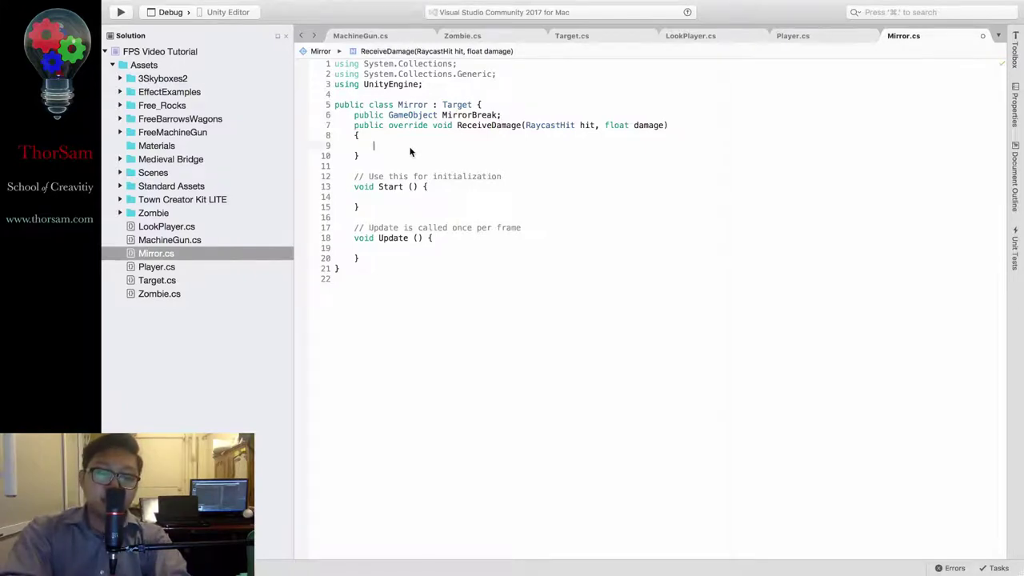
Step: Write 'Instantiate(MirrorBreak, transform.position, Quaternion.identity);' in ReceiveDamage using autocomplete
{"action": "type", "text": "Inst"}
{"action": "key", "text": "Return"}
{"action": "type", "text": "("}
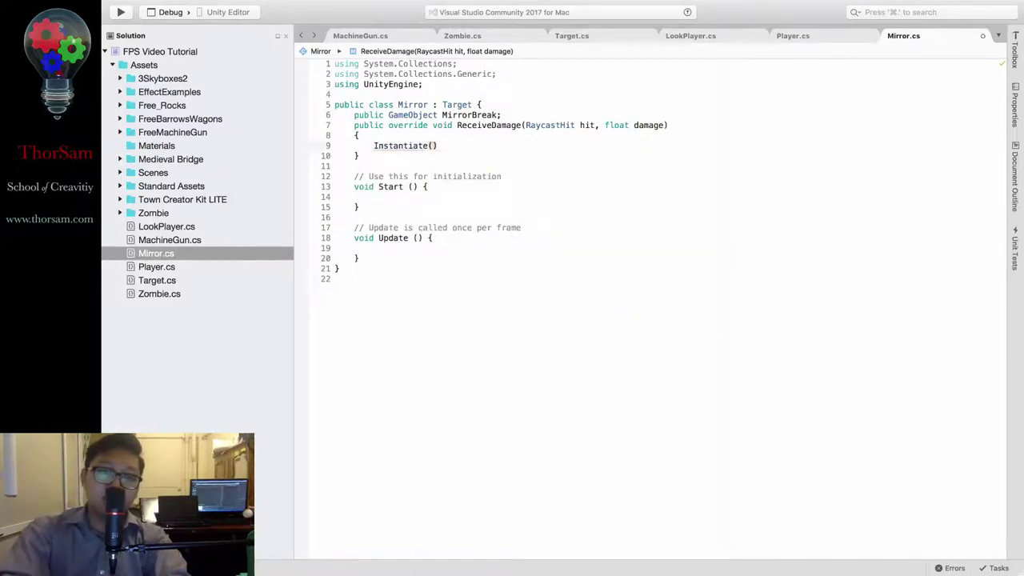
{"action": "type", "text": "Mi"}
{"action": "key", "text": "Down"}
{"action": "key", "text": "Down"}
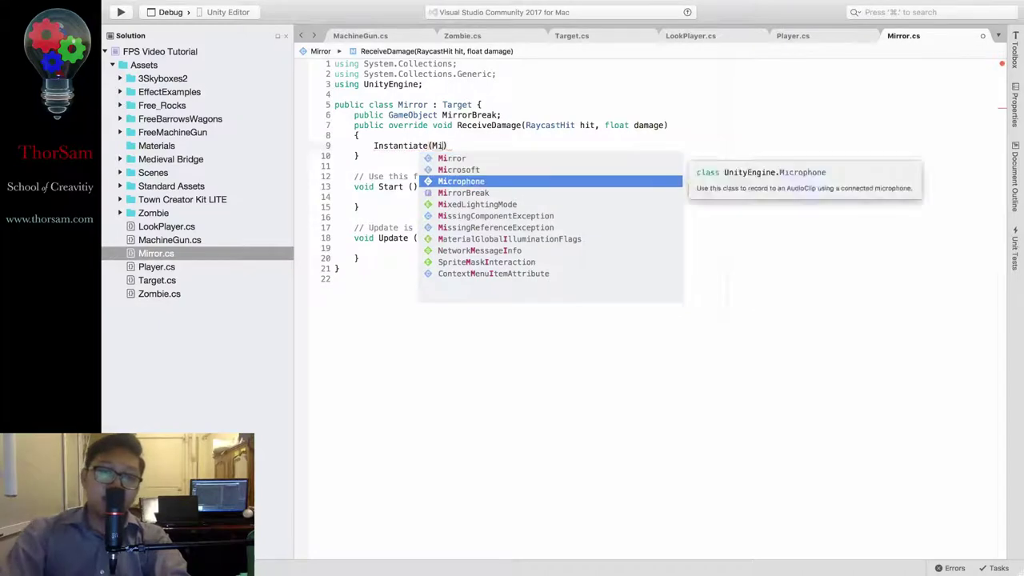
{"action": "key", "text": "Down"}
{"action": "key", "text": "Return"}
{"action": "type", "text": ","}
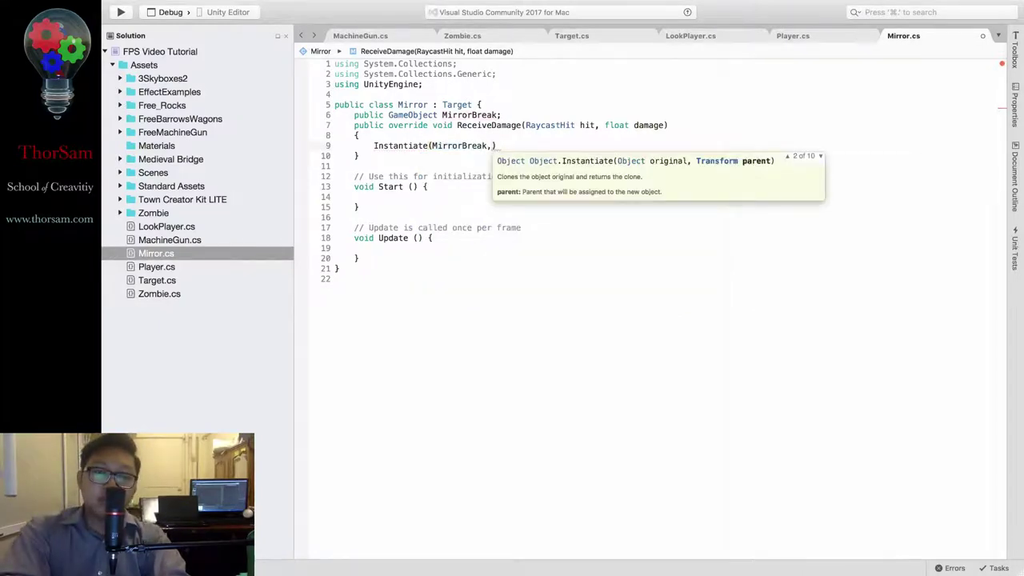
{"action": "key", "text": "ctrl+space"}
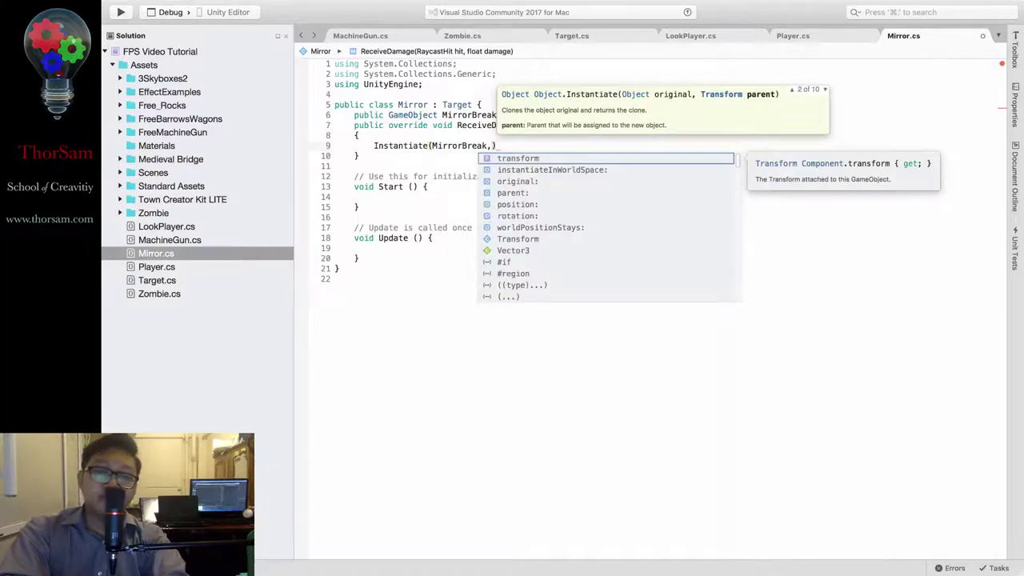
{"action": "key", "text": "Return"}
{"action": "type", "text": ".position"}
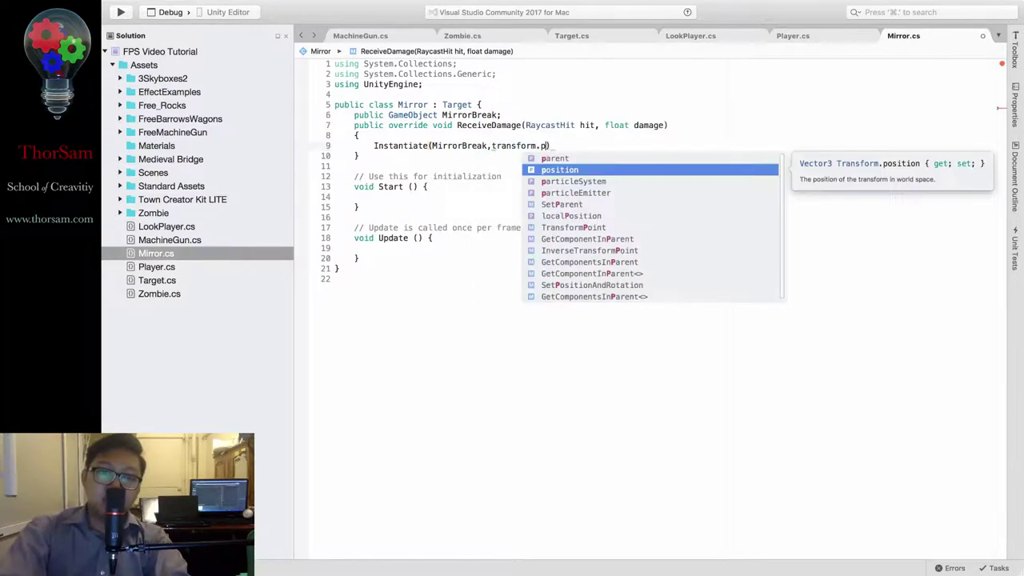
{"action": "key", "text": "Return"}
{"action": "type", "text": ",Qua"}
{"action": "key", "text": "Return"}
{"action": "type", "text": ".i"}
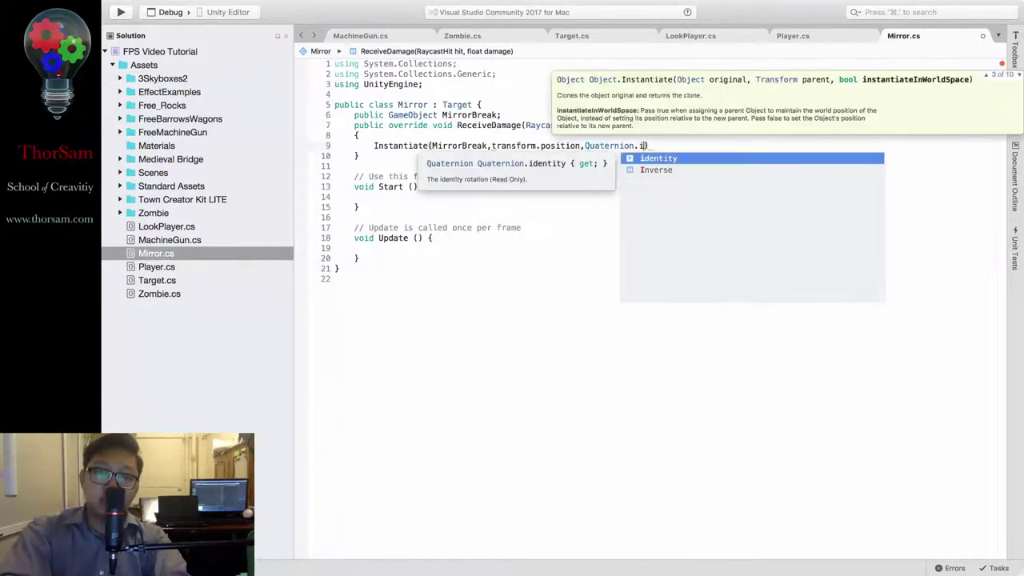
{"action": "key", "text": "Return"}
{"action": "type", "text": ";"}
{"action": "key", "text": "Return"}
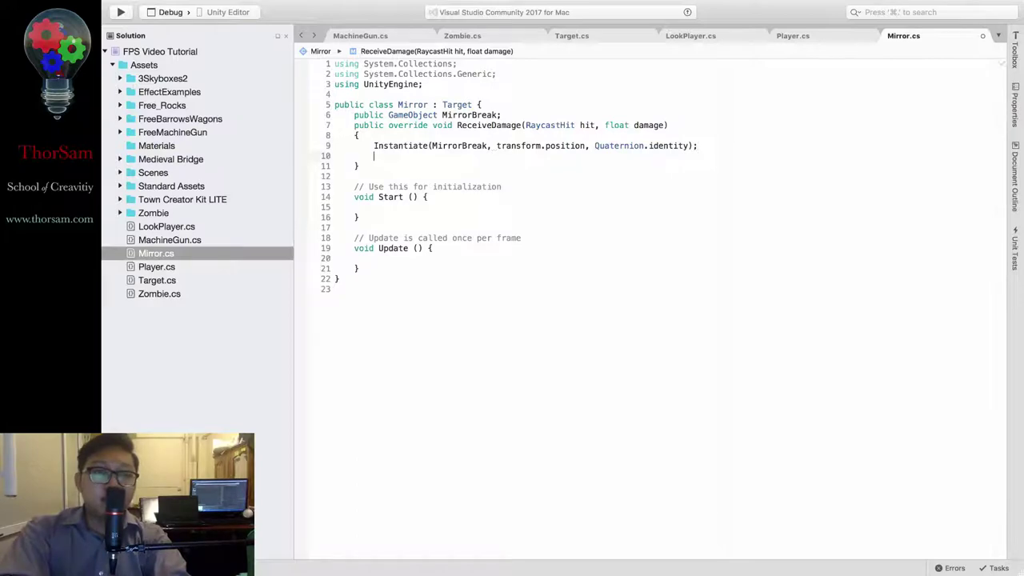
Step: Add 'Destroy(gameObject);' on the next line and switch back to Unity
{"action": "type", "text": "De"}
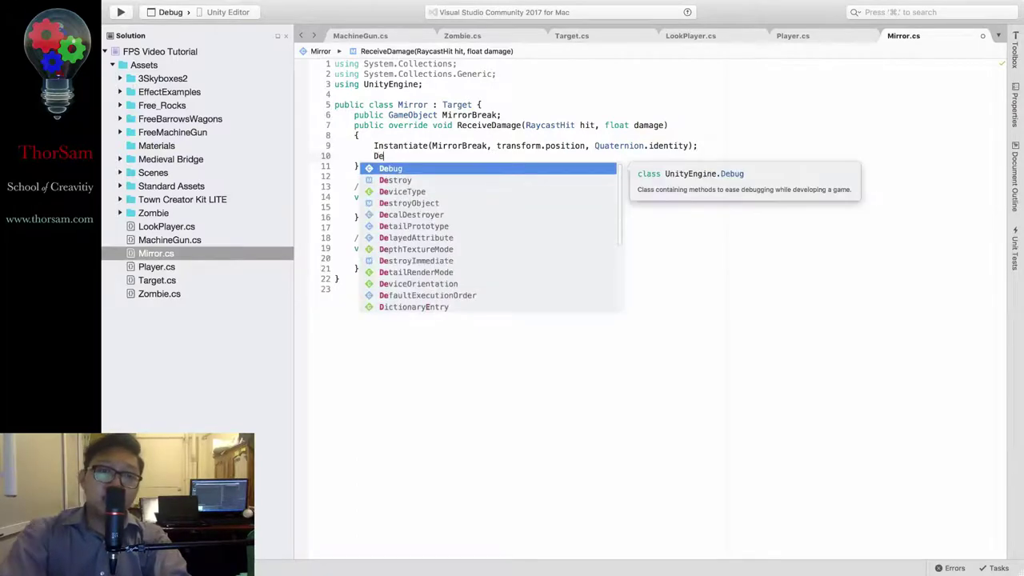
{"action": "type", "text": "stroy()"}
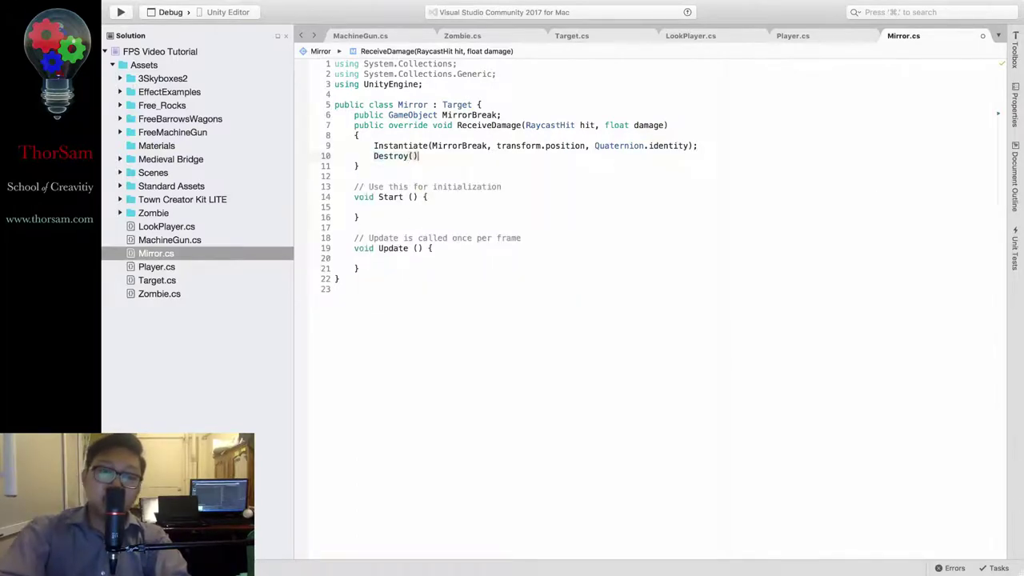
{"action": "type", "text": ";"}
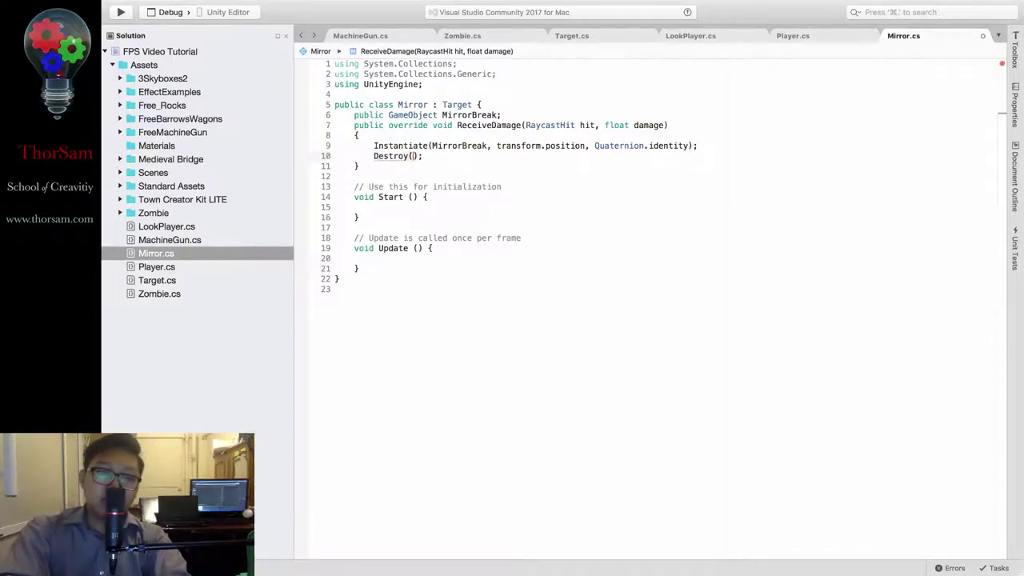
{"action": "type", "text": "ga"}
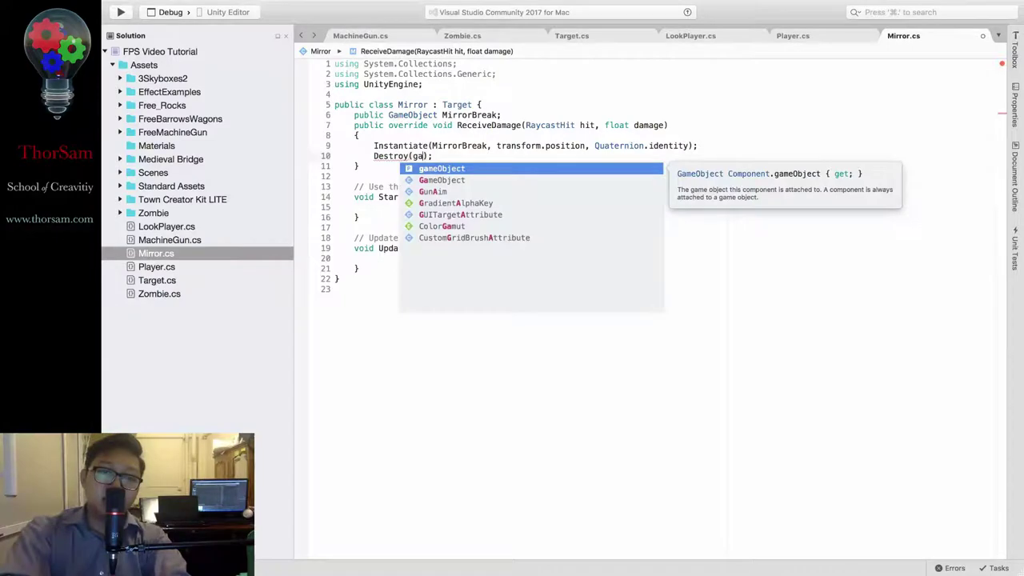
{"action": "key", "text": "Return"}
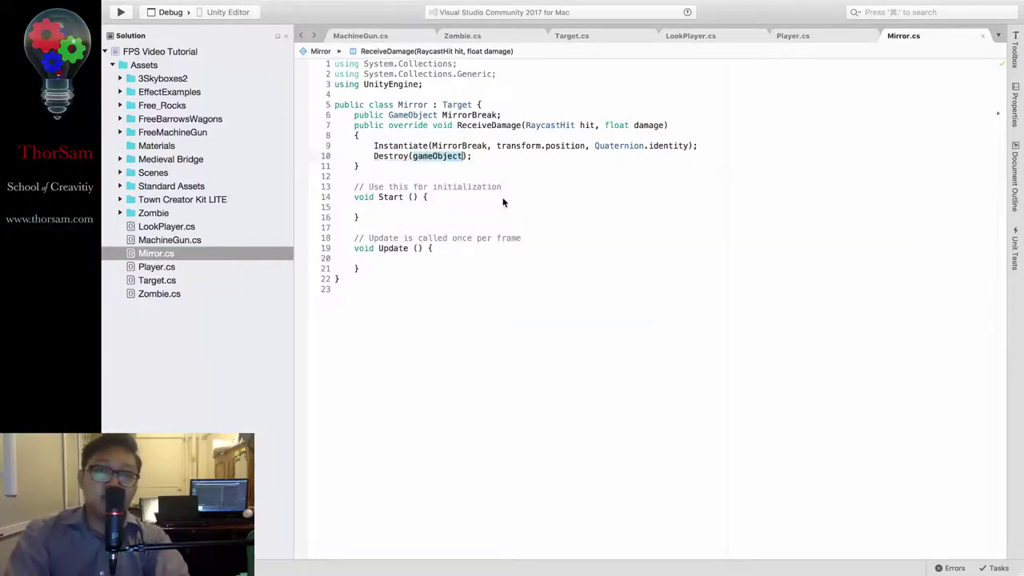
{"action": "key", "text": "super+Tab"}
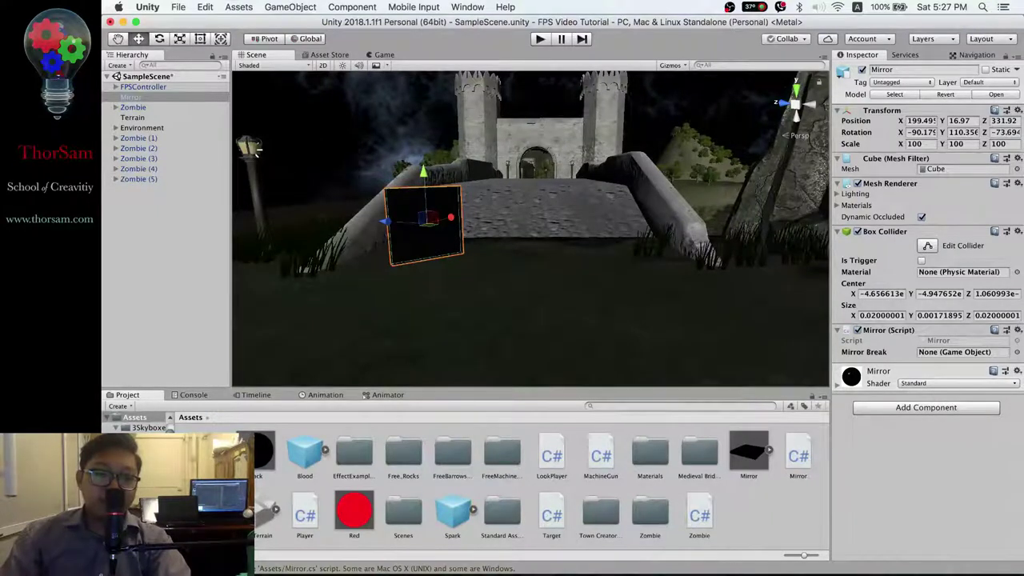
Step: Place Mirror_Break in the scene and select all its pieces from Cube_cell to Cube_cell.028
{"action": "mouse_move", "coordinate": [549, 288]}
{"action": "left_mouse_down"}
{"action": "mouse_move", "coordinate": [524, 258]}
{"action": "mouse_move", "coordinate": [516, 171]}
{"action": "left_mouse_up"}
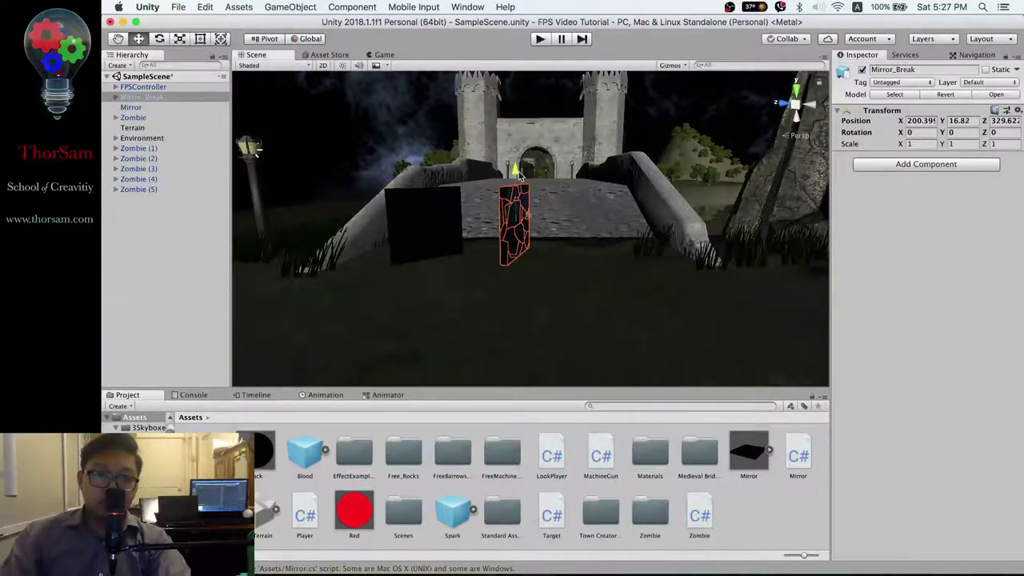
{"action": "left_click_drag", "start_coordinate": [593, 299], "coordinate": [573, 295], "text": "alt"}
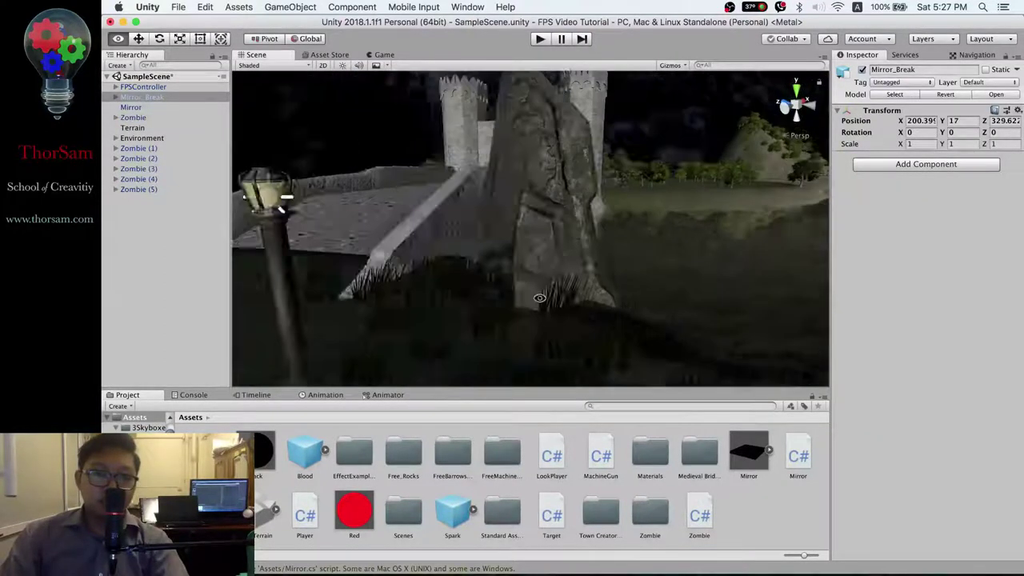
{"action": "left_click", "coordinate": [116, 98]}
{"action": "scroll", "coordinate": [177, 316], "scroll_direction": "down", "scroll_amount": 5}
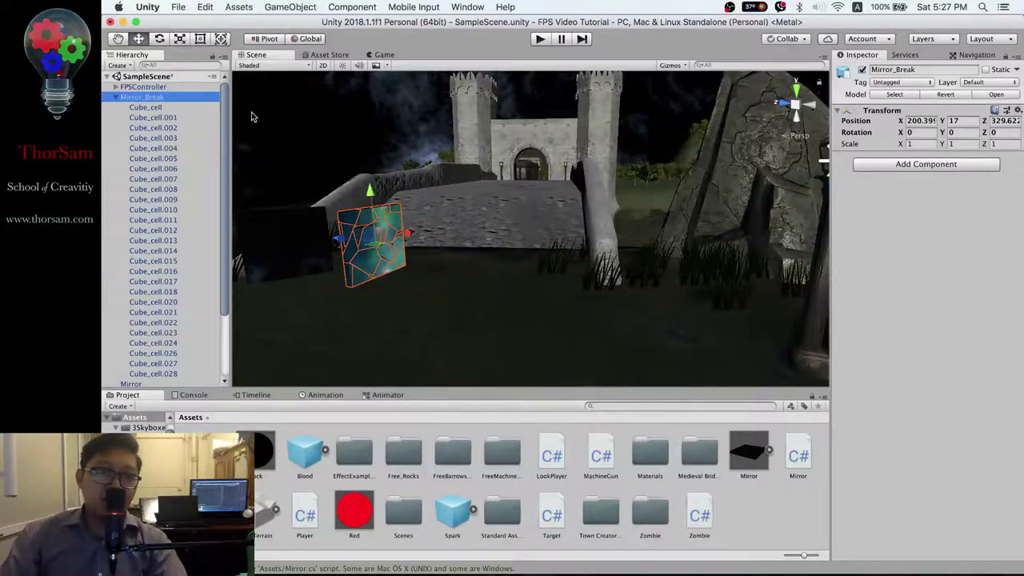
{"action": "left_click", "coordinate": [148, 109]}
{"action": "scroll", "coordinate": [176, 234], "scroll_direction": "down", "scroll_amount": 1}
{"action": "scroll", "coordinate": [172, 272], "scroll_direction": "down", "scroll_amount": 1}
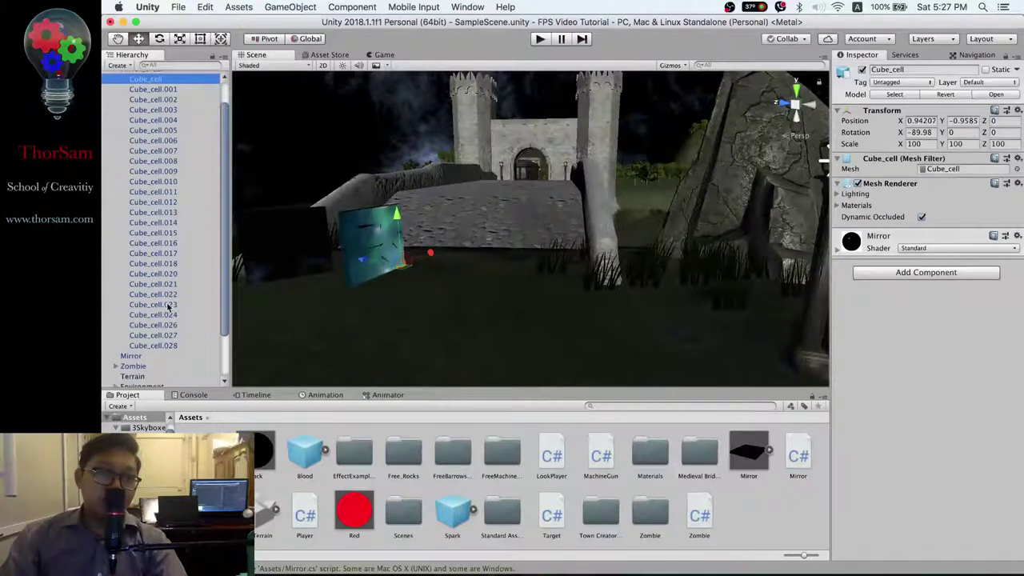
{"action": "left_click", "coordinate": [166, 345], "text": "shift"}
{"action": "scroll", "coordinate": [177, 321], "scroll_direction": "up", "scroll_amount": 2}
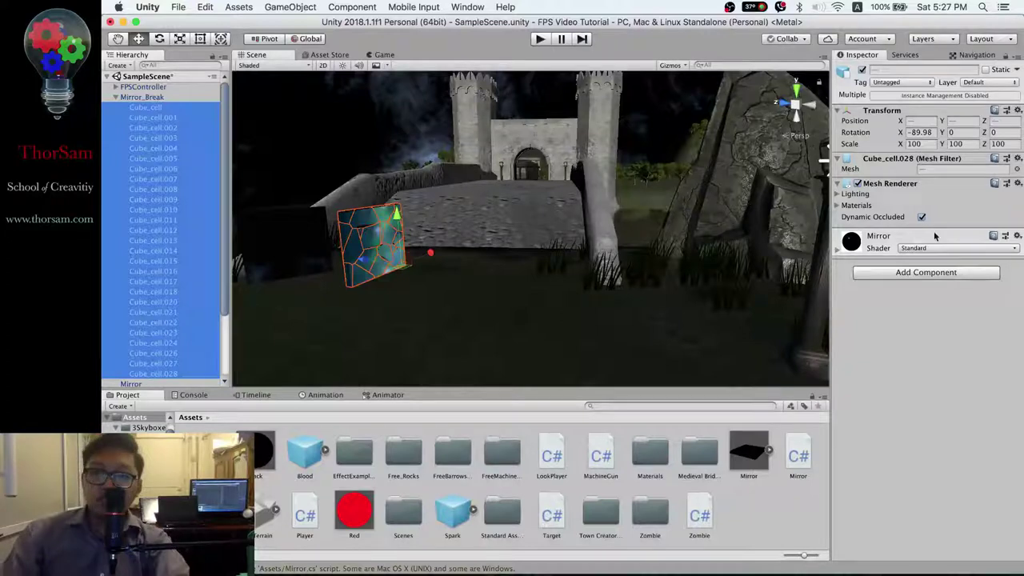
Step: Add a Mesh Collider and a Rigidbody to all the selected Cube_cell pieces
{"action": "left_click", "coordinate": [934, 274]}
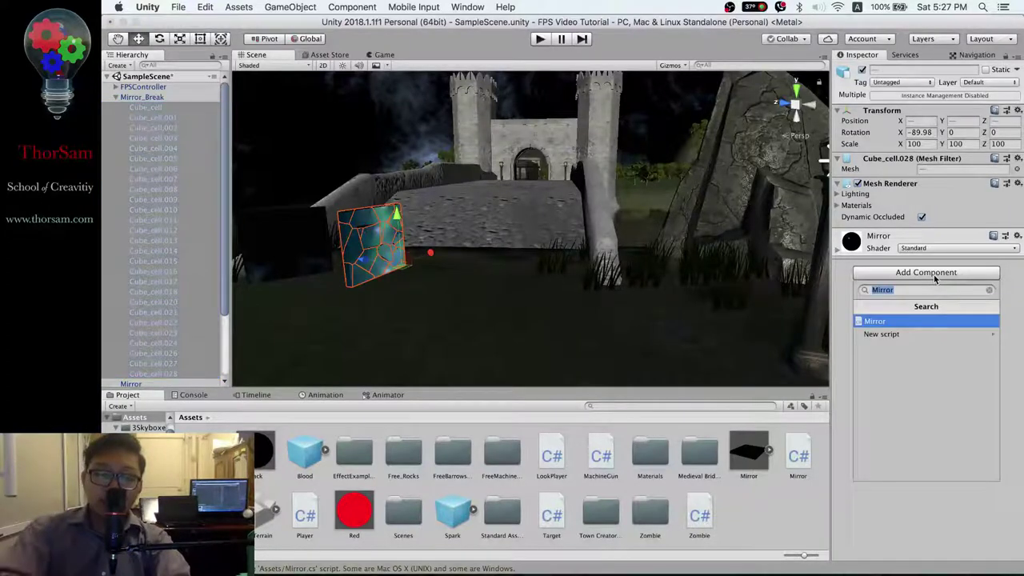
{"action": "type", "text": "mesh"}
{"action": "key", "text": "Return"}
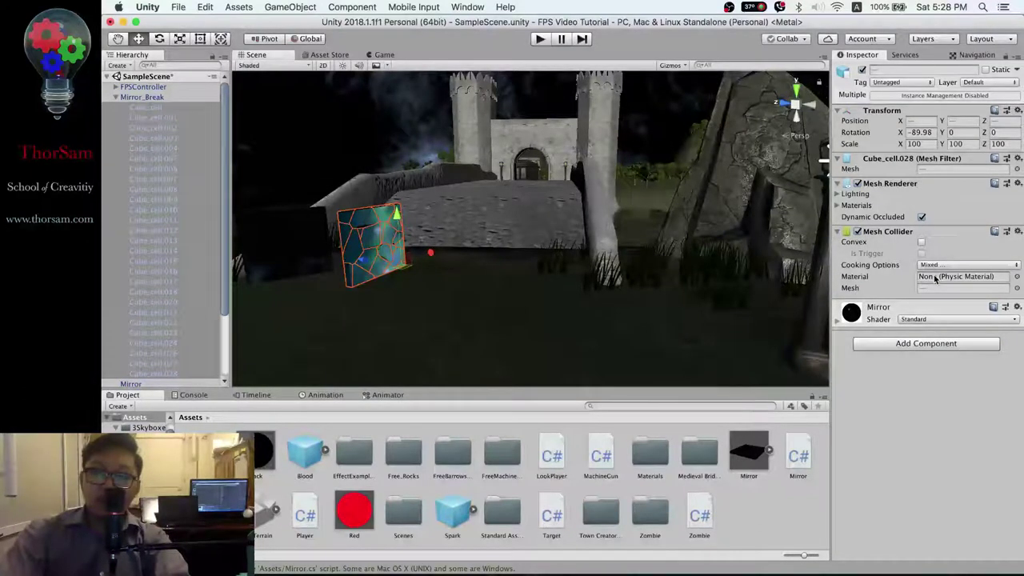
{"action": "left_click", "coordinate": [932, 343]}
{"action": "type", "text": "ri"}
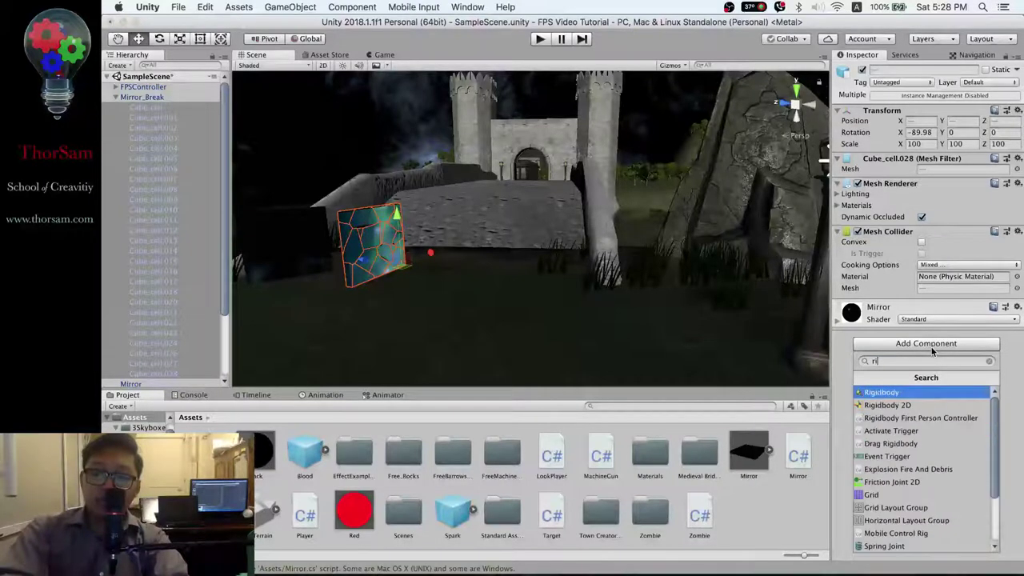
{"action": "key", "text": "Return"}
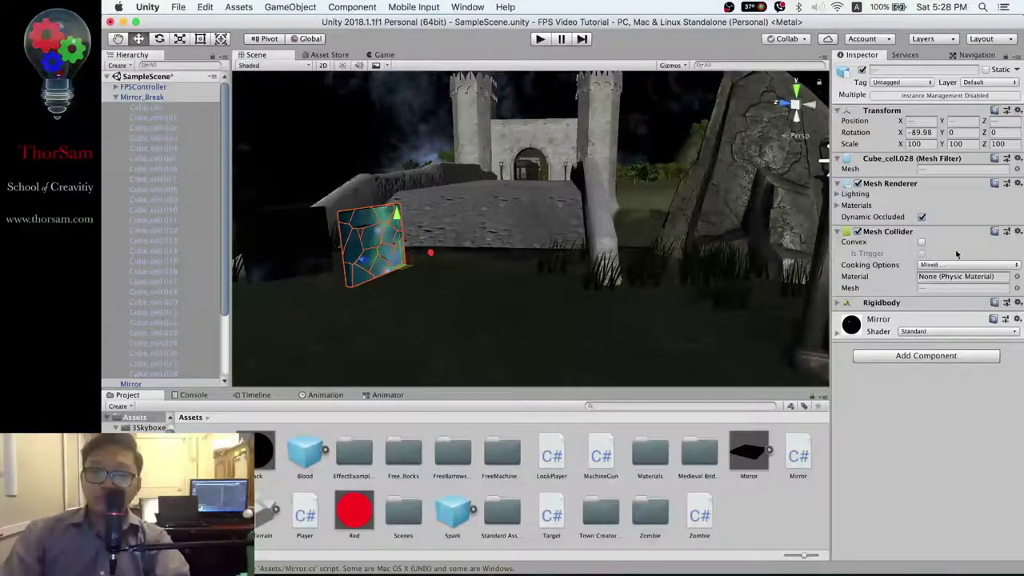
{"action": "left_click", "coordinate": [118, 97]}
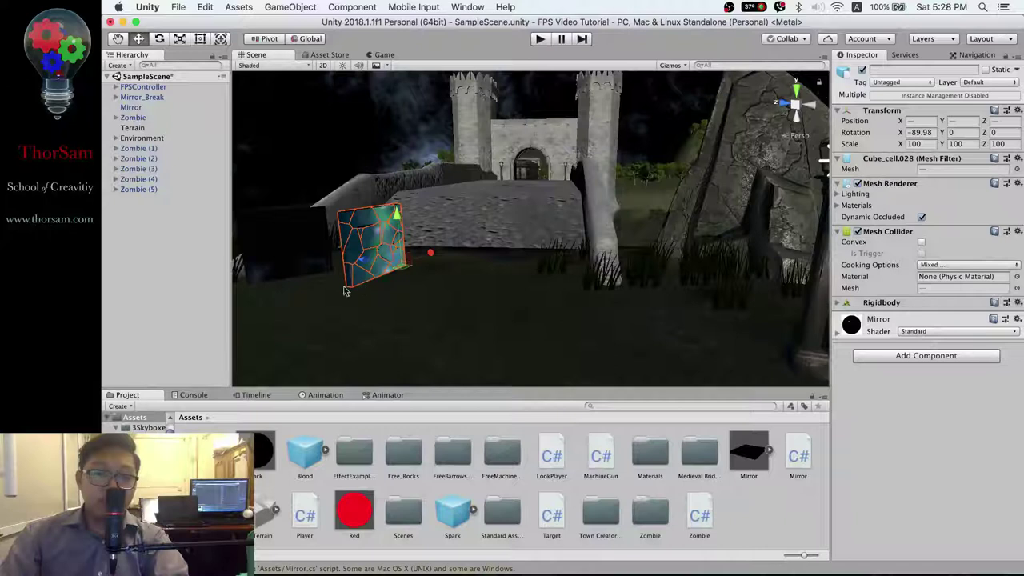
{"action": "left_click_drag", "start_coordinate": [144, 98], "coordinate": [752, 532]}
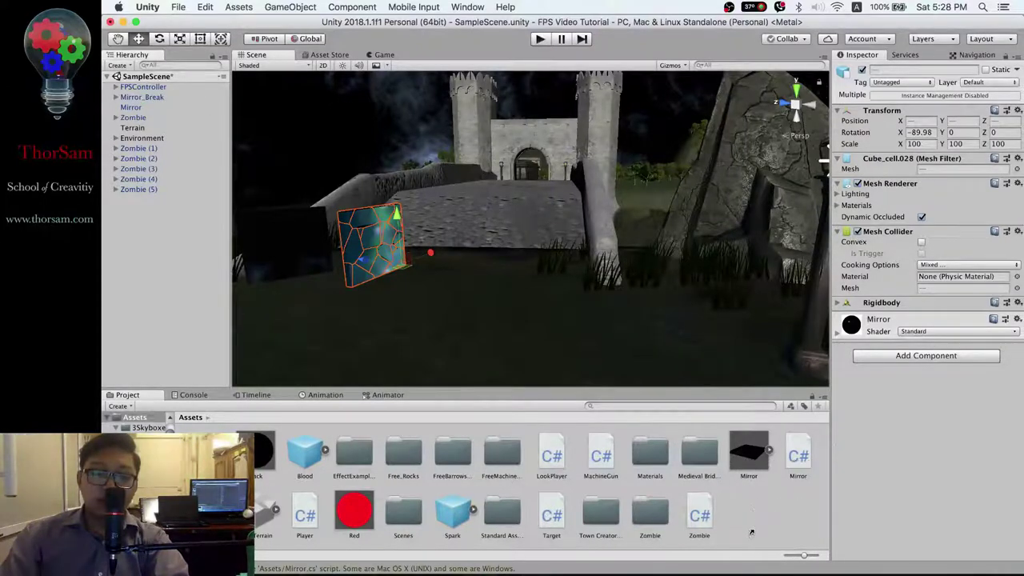
{"action": "left_click", "coordinate": [140, 97]}
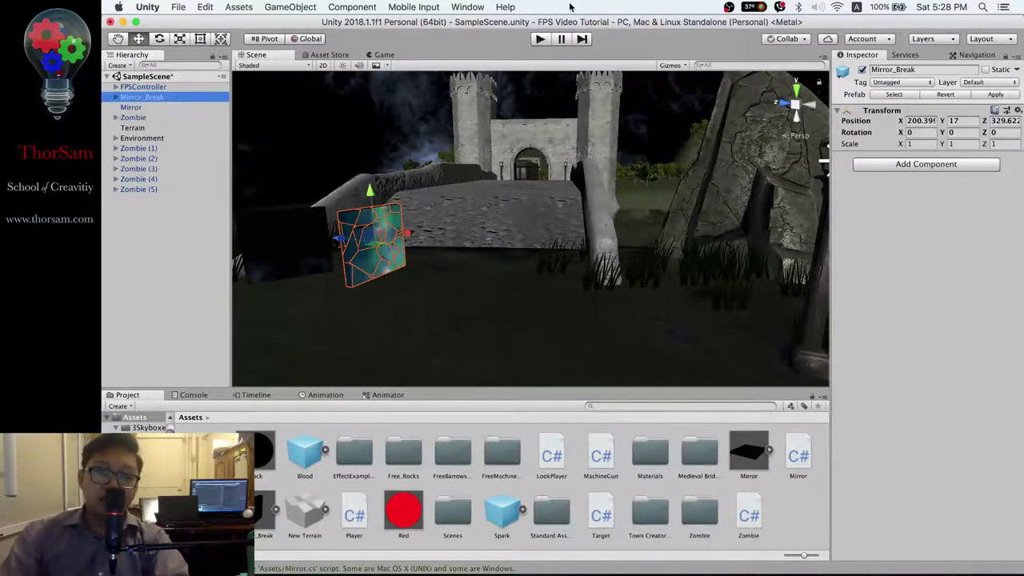
{"action": "left_click", "coordinate": [541, 40]}
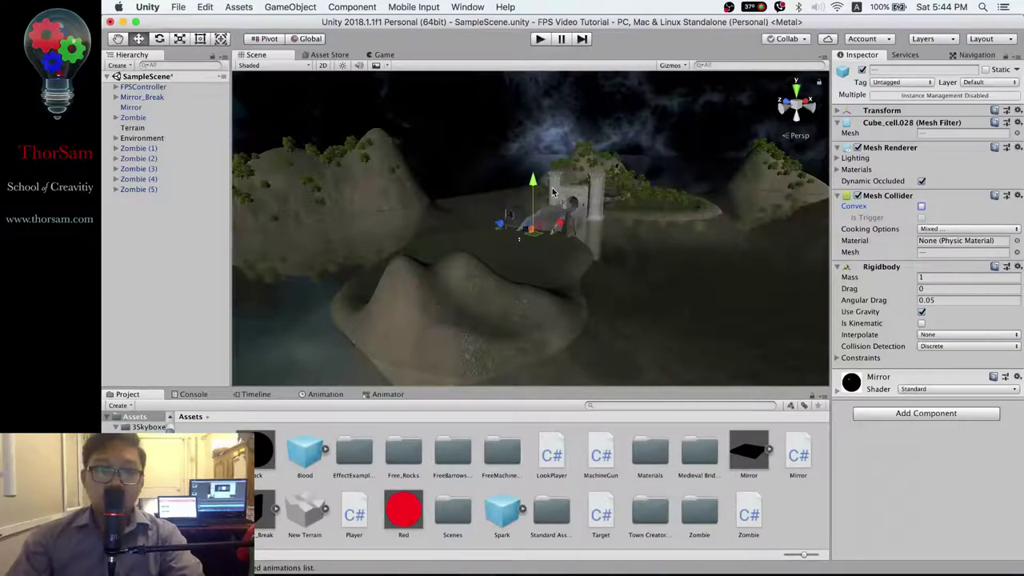
{"action": "scroll", "coordinate": [564, 231], "scroll_direction": "up", "scroll_amount": 2}
{"action": "scroll", "coordinate": [563, 231], "scroll_direction": "up", "scroll_amount": 3}
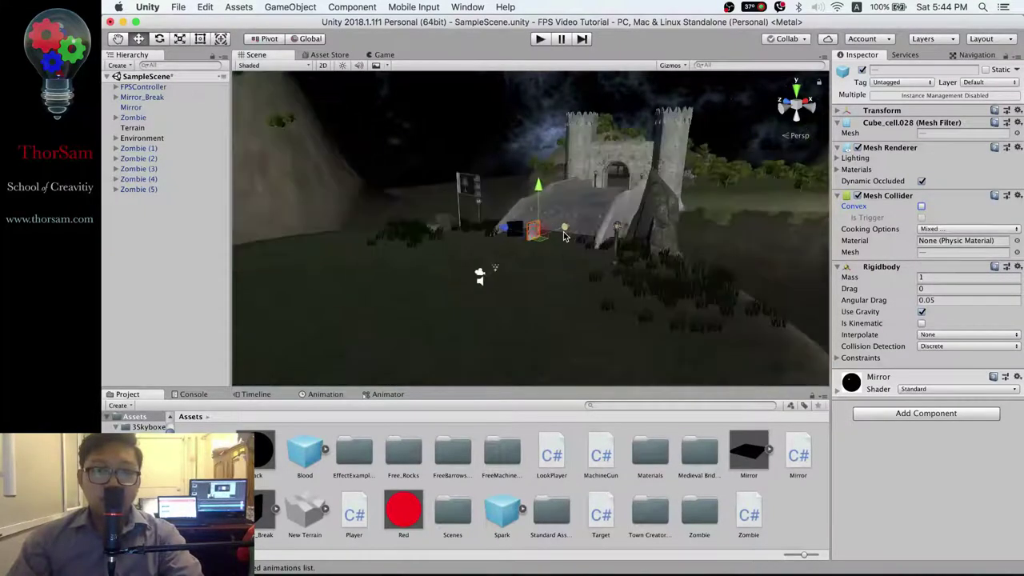
{"action": "scroll", "coordinate": [535, 265], "scroll_direction": "up", "scroll_amount": 2}
{"action": "scroll", "coordinate": [535, 265], "scroll_direction": "down", "scroll_amount": 2}
{"action": "scroll", "coordinate": [530, 263], "scroll_direction": "down", "scroll_amount": 2}
{"action": "scroll", "coordinate": [525, 249], "scroll_direction": "down", "scroll_amount": 2}
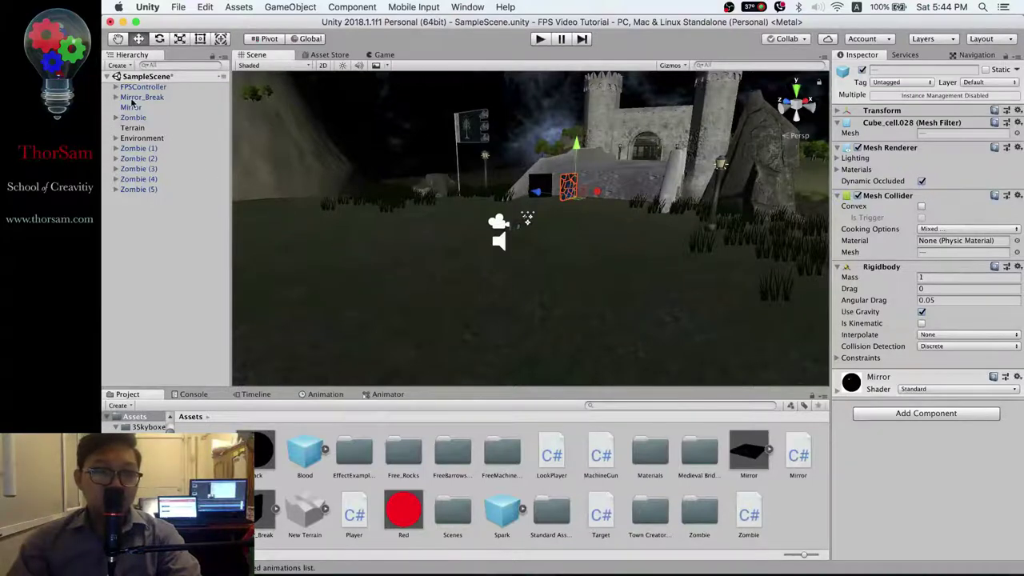
{"action": "left_click", "coordinate": [119, 98]}
Step: Select Cube_cell through Cube_cell.028, frame them, and tick Convex on their Mesh Colliders
{"action": "left_click", "coordinate": [139, 108]}
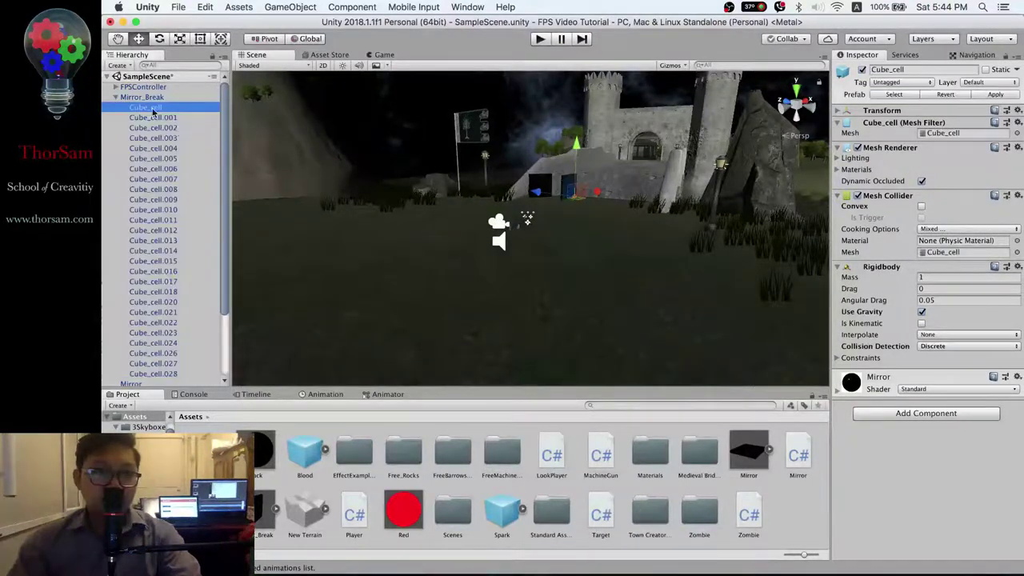
{"action": "left_click", "coordinate": [156, 374], "text": "shift"}
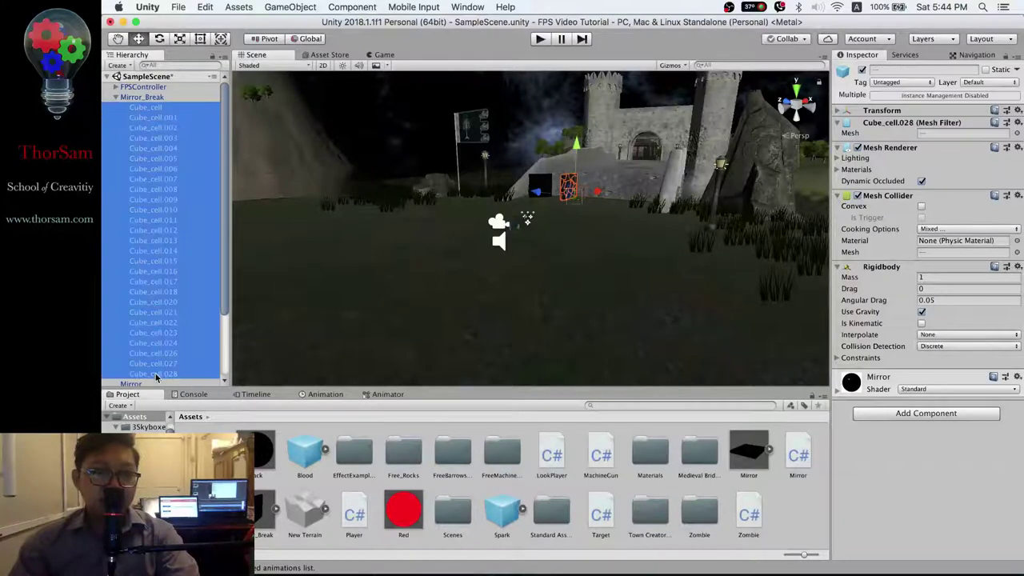
{"action": "key", "text": "f"}
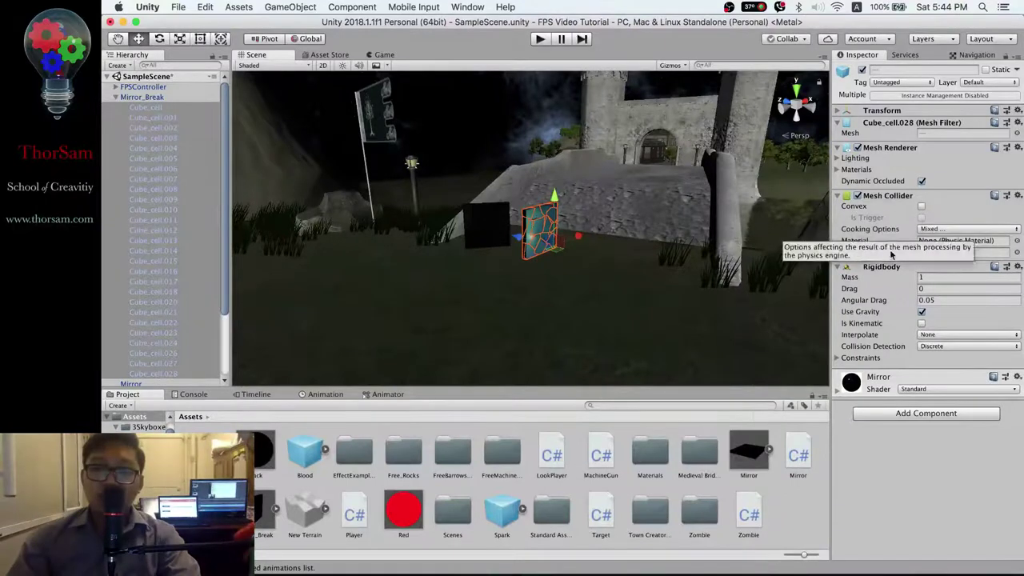
{"action": "left_click", "coordinate": [921, 208]}
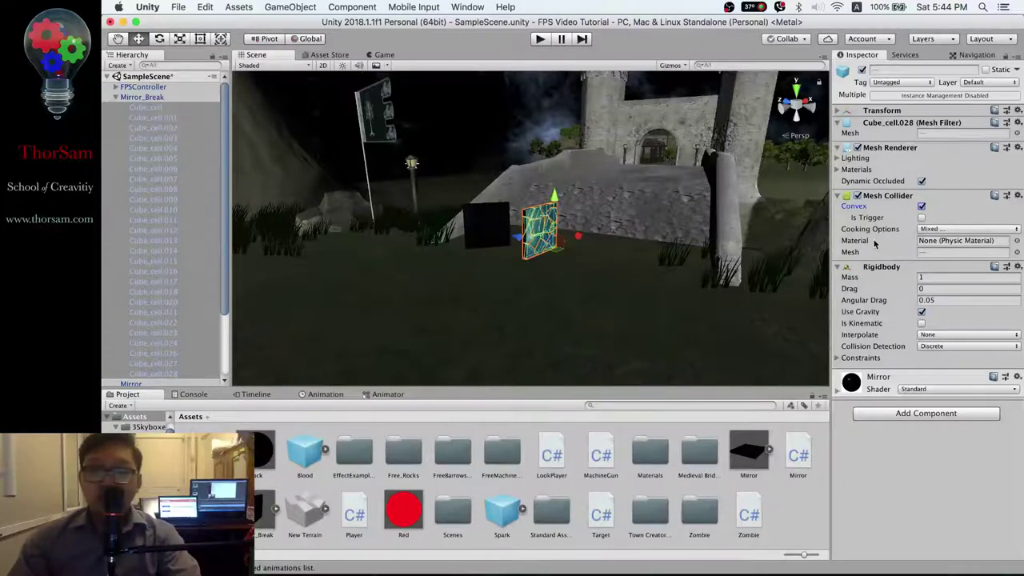
{"action": "key", "text": "f"}
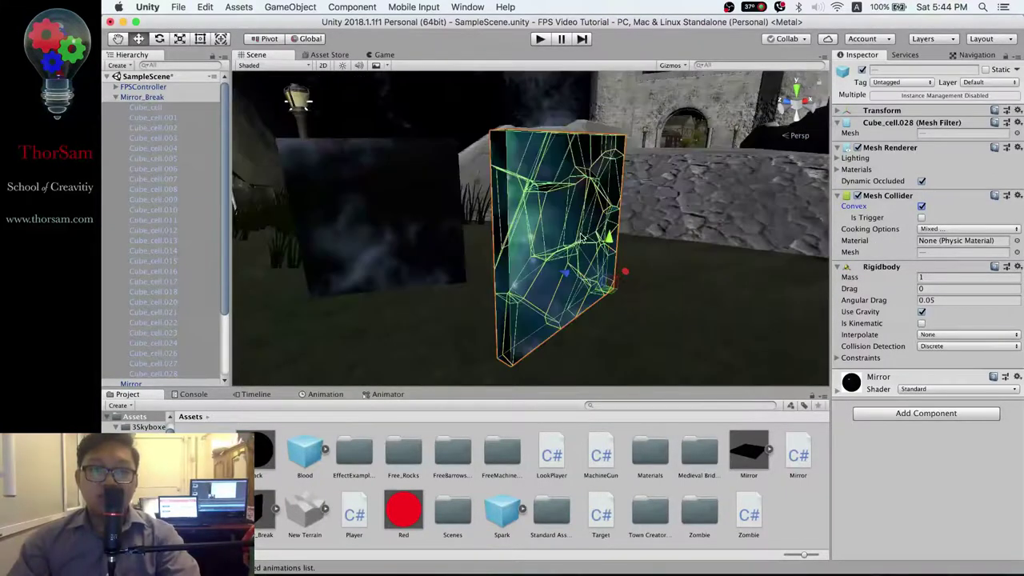
{"action": "scroll", "coordinate": [673, 280], "scroll_direction": "down", "scroll_amount": 4}
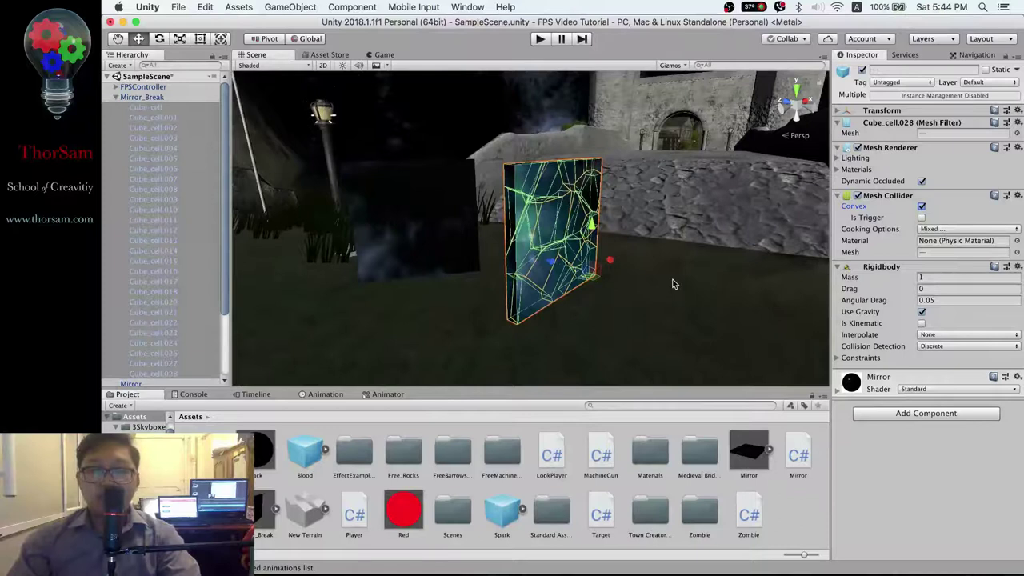
{"action": "scroll", "coordinate": [606, 172], "scroll_direction": "down", "scroll_amount": 3}
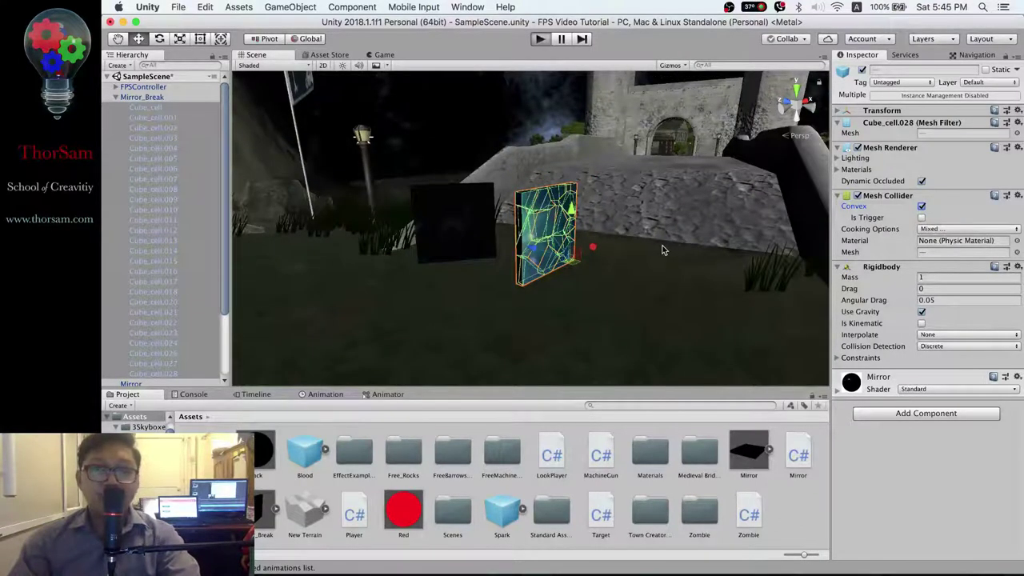
{"action": "key", "text": "super+p"}
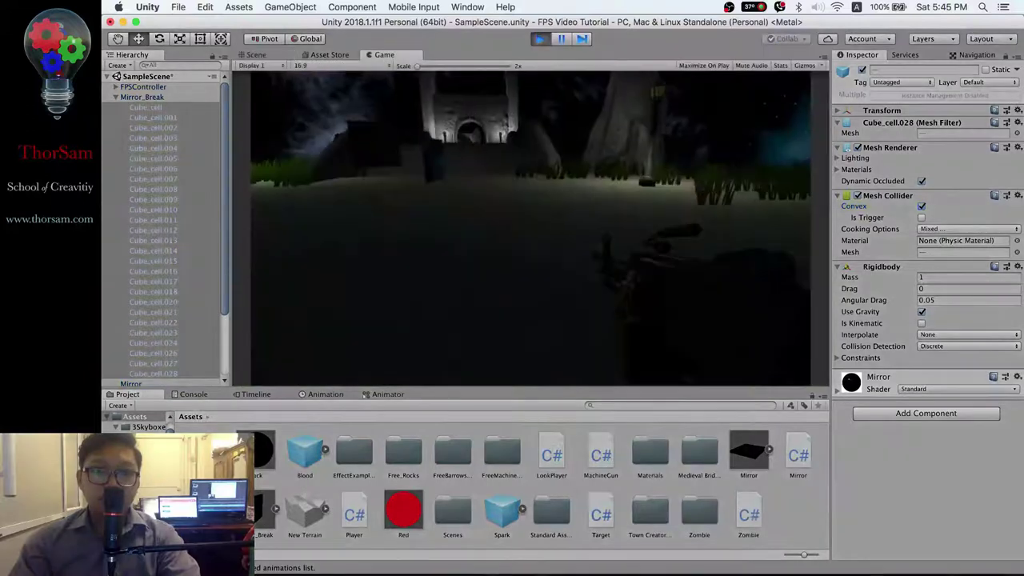
{"action": "key", "text": "w"}
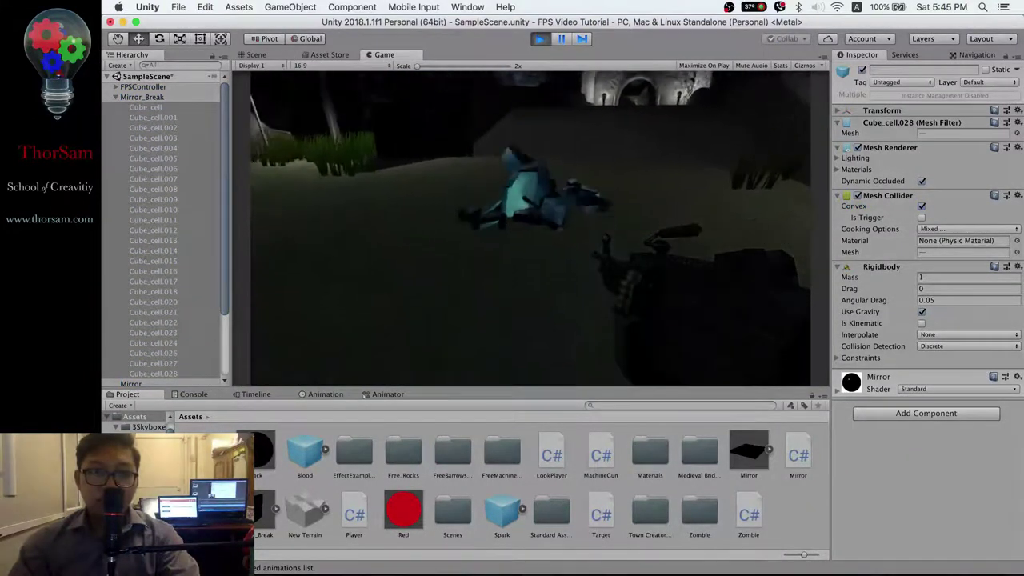
{"action": "left_click", "coordinate": [531, 229]}
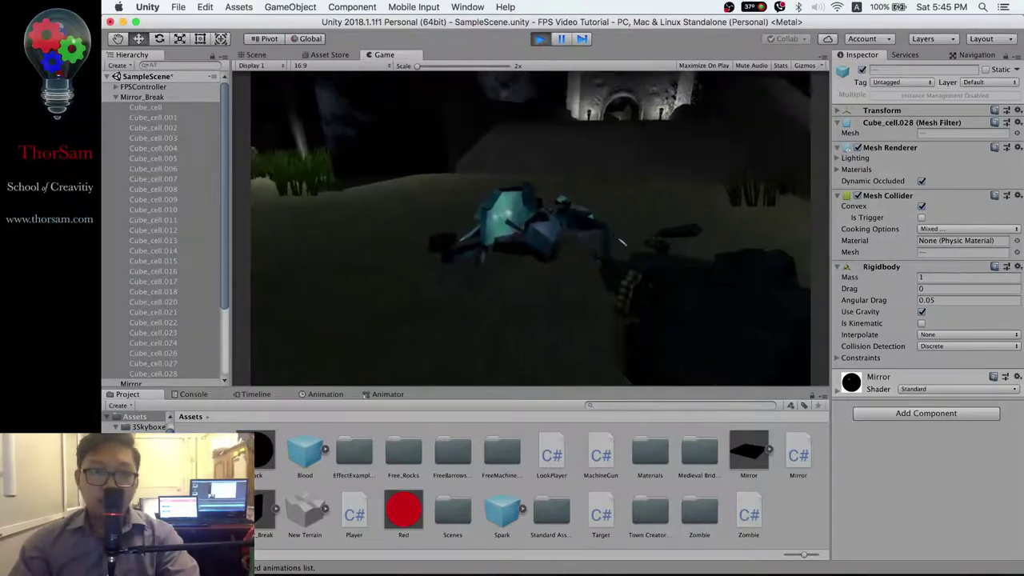
{"action": "left_click", "coordinate": [531, 228]}
{"action": "left_click", "coordinate": [530, 229]}
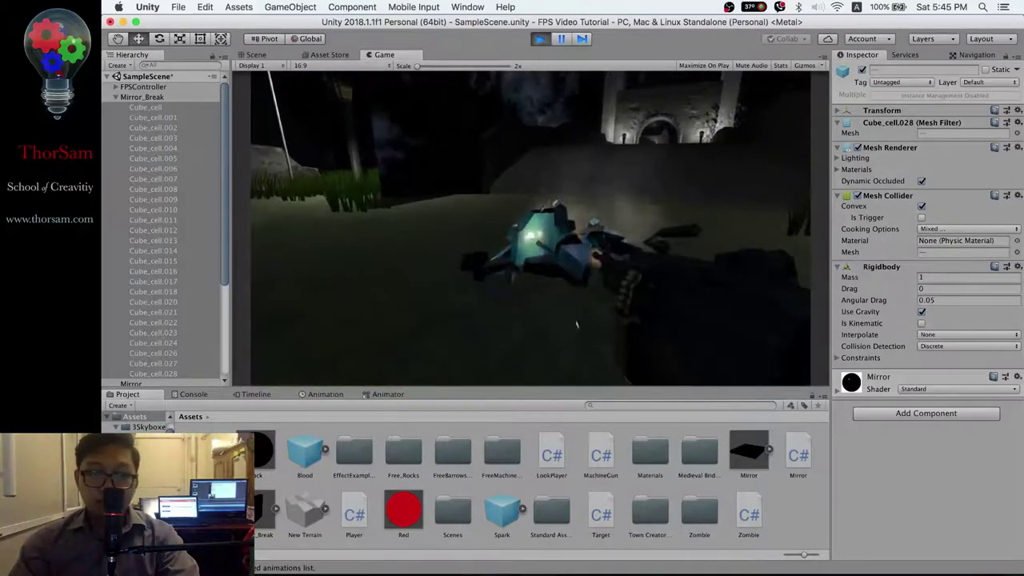
{"action": "left_click", "coordinate": [530, 229]}
{"action": "left_click", "coordinate": [531, 229]}
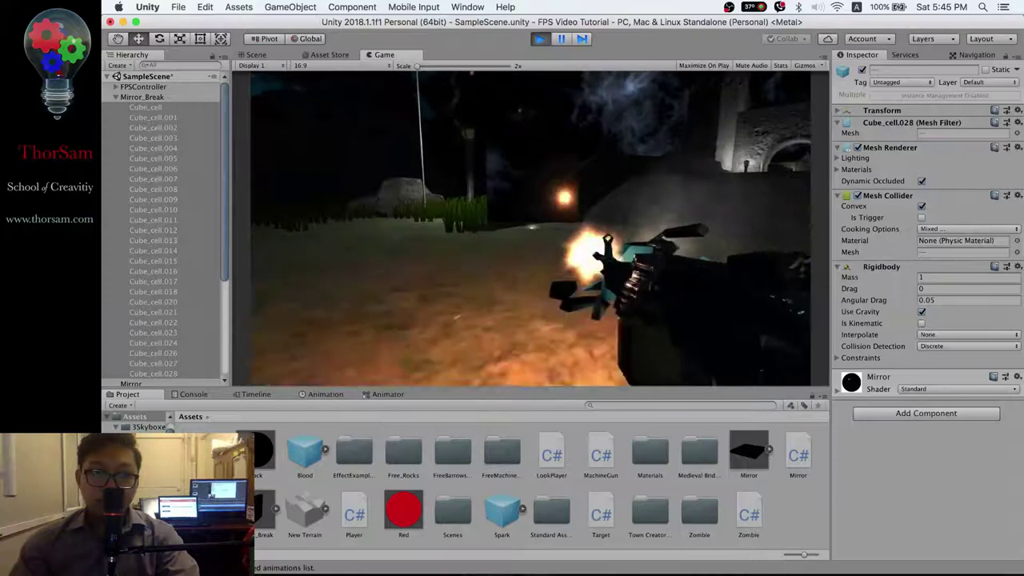
{"action": "left_click", "coordinate": [530, 228]}
{"action": "left_click", "coordinate": [531, 229]}
{"action": "left_click", "coordinate": [530, 229]}
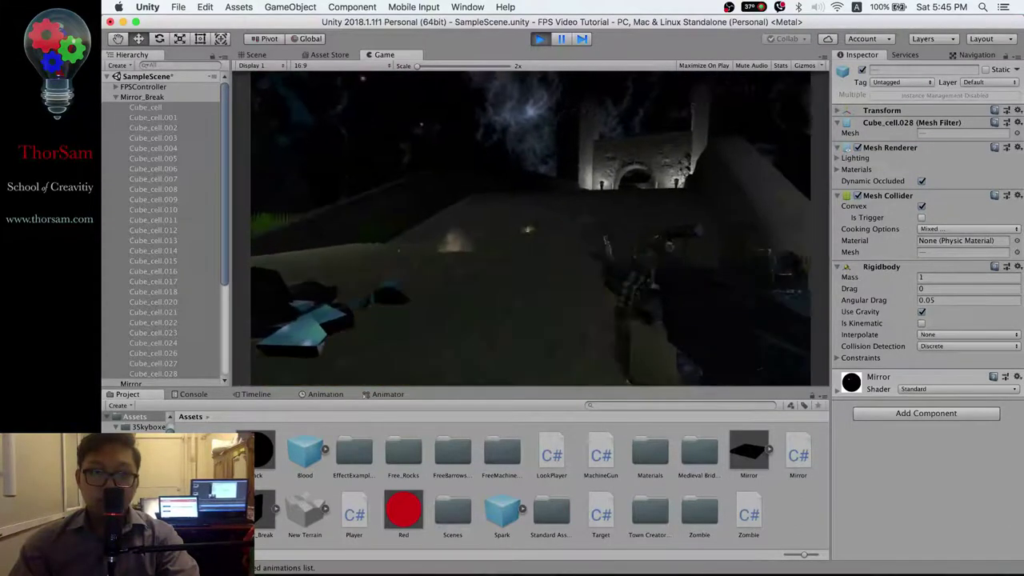
{"action": "left_click", "coordinate": [531, 229]}
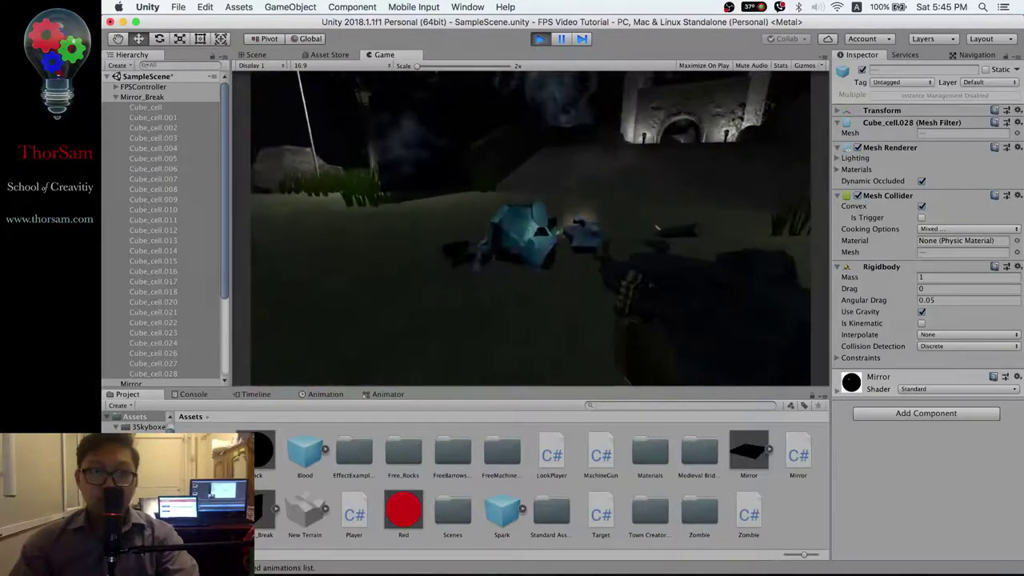
{"action": "left_click", "coordinate": [530, 229]}
{"action": "left_click", "coordinate": [531, 229]}
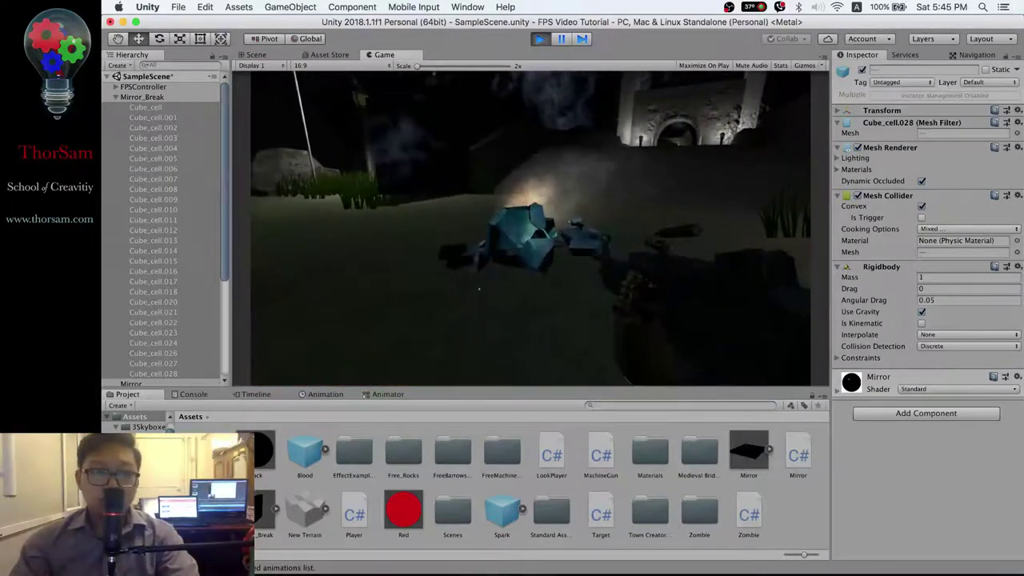
{"action": "key", "text": "Escape"}
{"action": "left_click", "coordinate": [539, 38]}
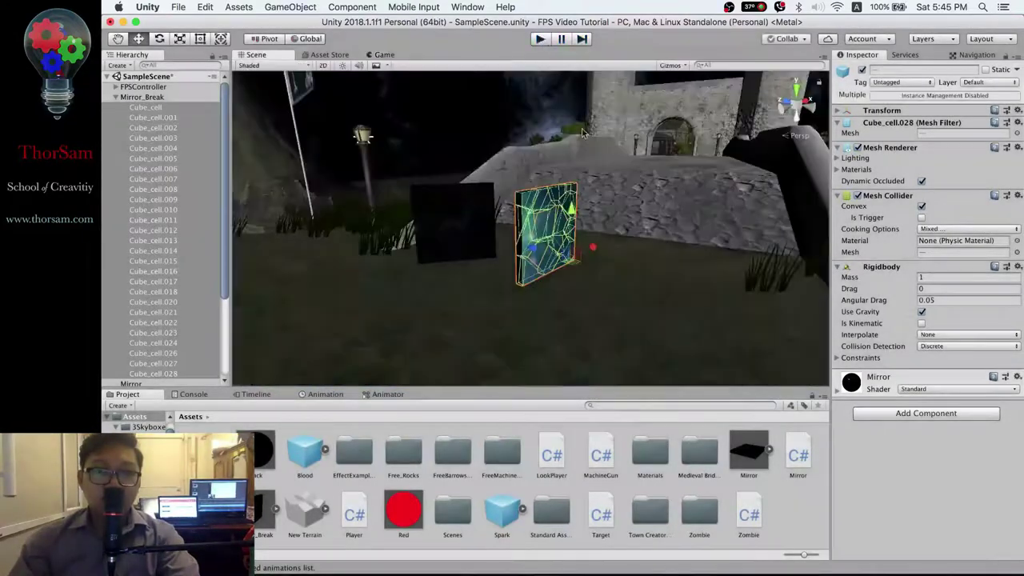
Step: Select the imported Mirror_Break model asset in the Project panel and delete it with Cmd+Delete
{"action": "left_click", "coordinate": [115, 97]}
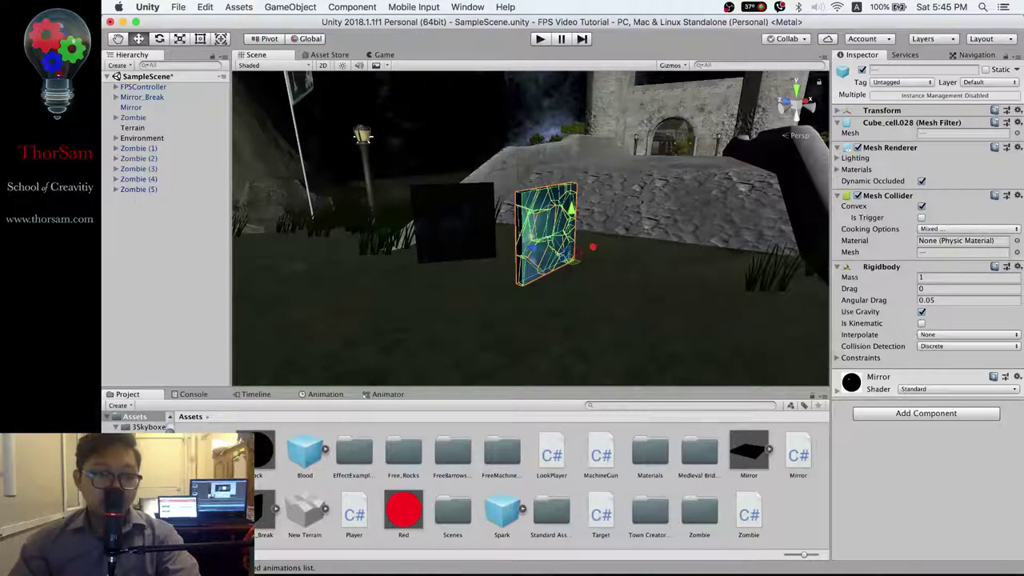
{"action": "left_click", "coordinate": [256, 521]}
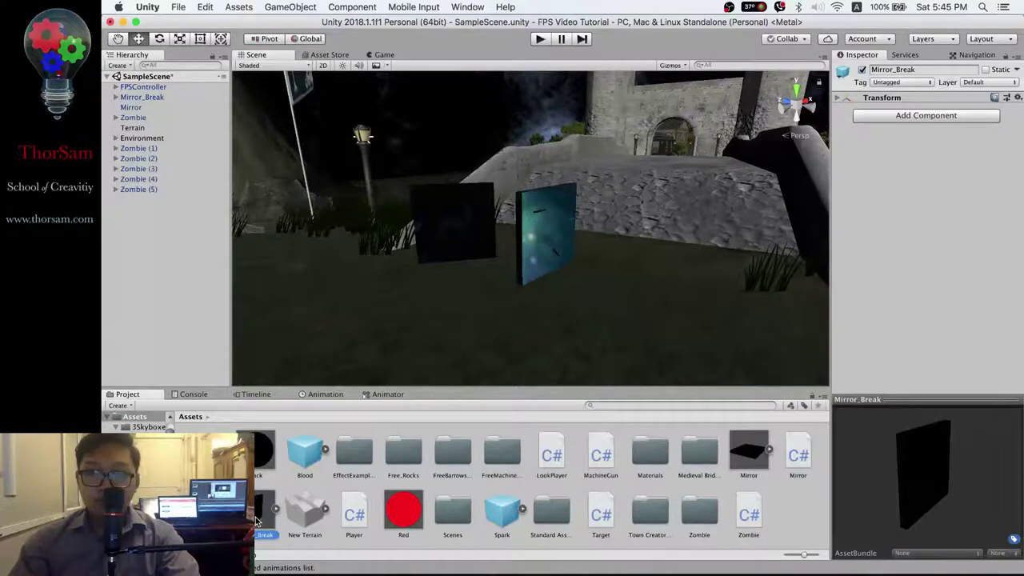
{"action": "left_click", "coordinate": [276, 511]}
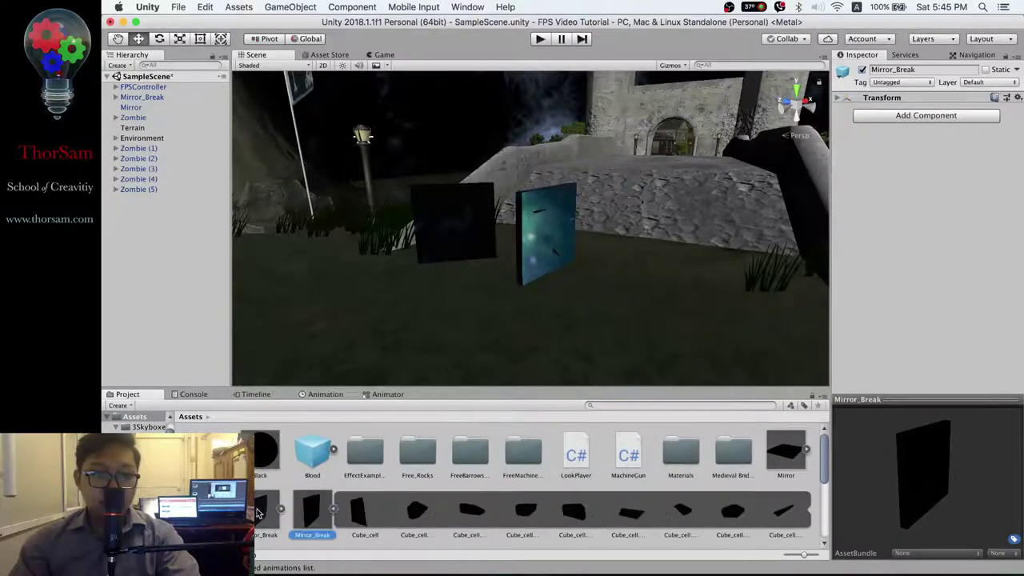
{"action": "left_click", "coordinate": [333, 511]}
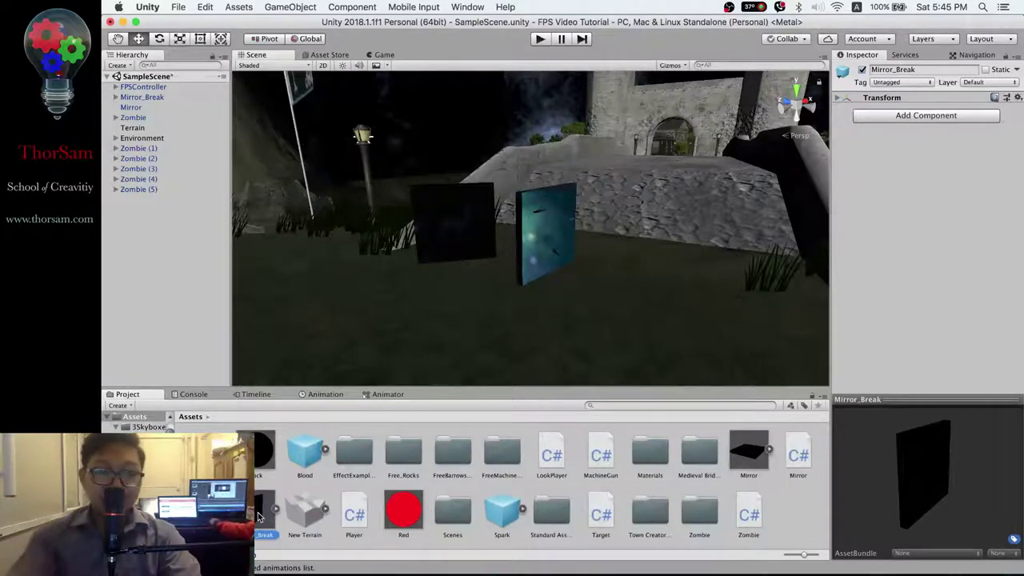
{"action": "key", "text": "super+BackSpace"}
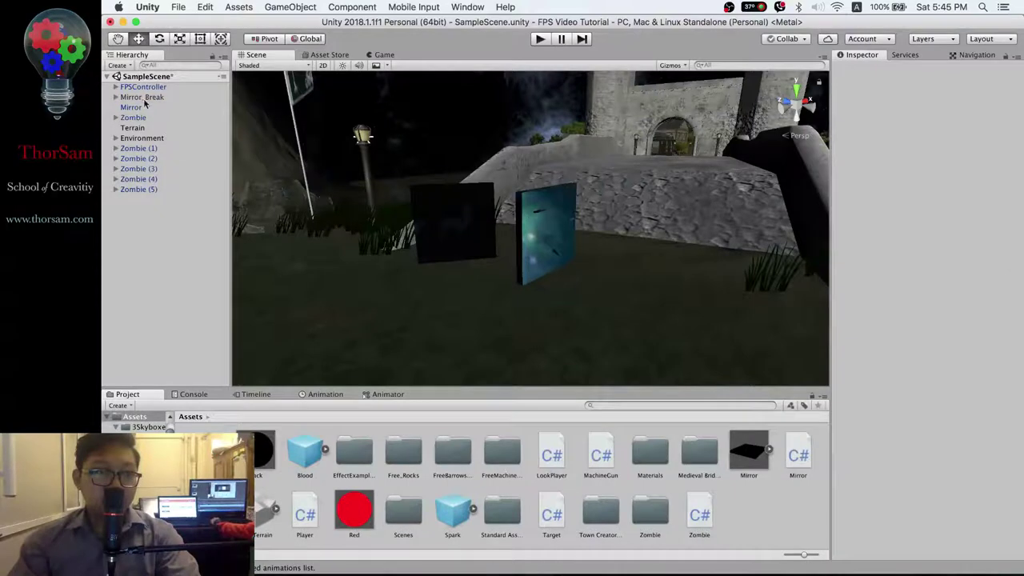
Step: Rename the Mirror_Break object in the Hierarchy to Mirror_Break_Prefab
{"action": "left_click", "coordinate": [144, 97]}
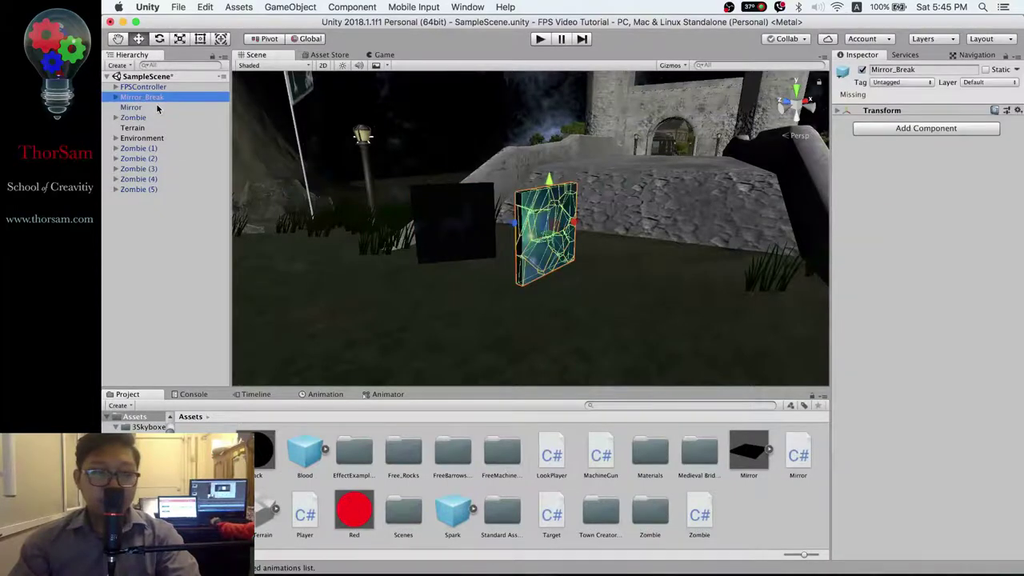
{"action": "left_click", "coordinate": [160, 95]}
{"action": "type", "text": "_"}
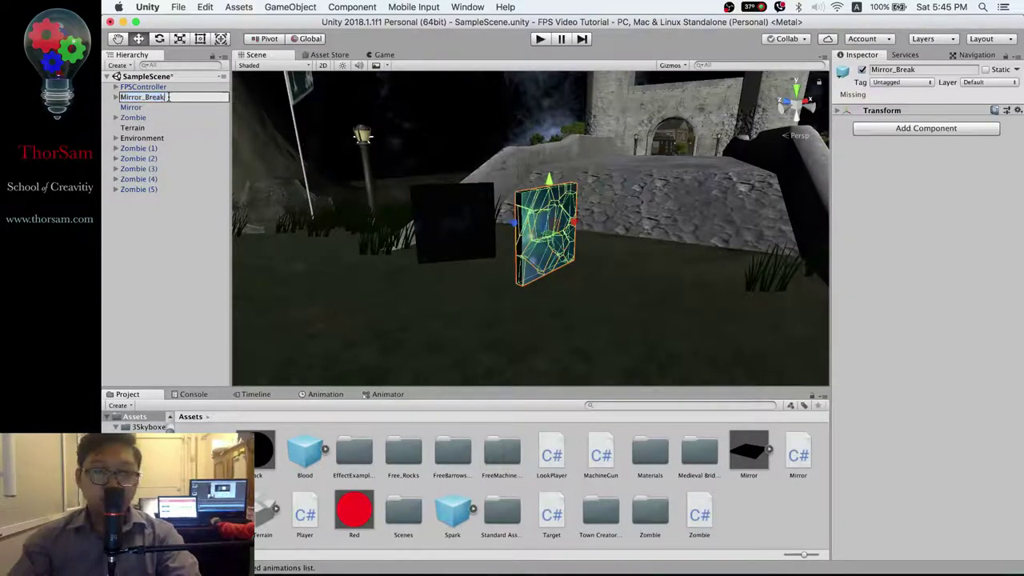
{"action": "type", "text": "Prefab"}
{"action": "key", "text": "Return"}
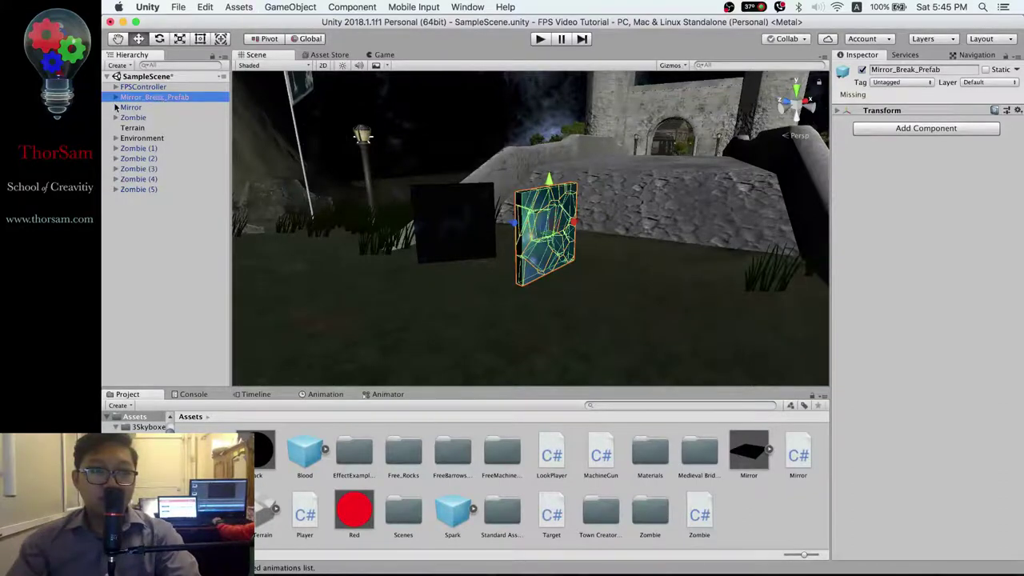
Step: Drag Mirror_Break_Prefab into the Project panel as a prefab, then delete it from the scene
{"action": "left_click", "coordinate": [116, 97]}
{"action": "left_click", "coordinate": [140, 109]}
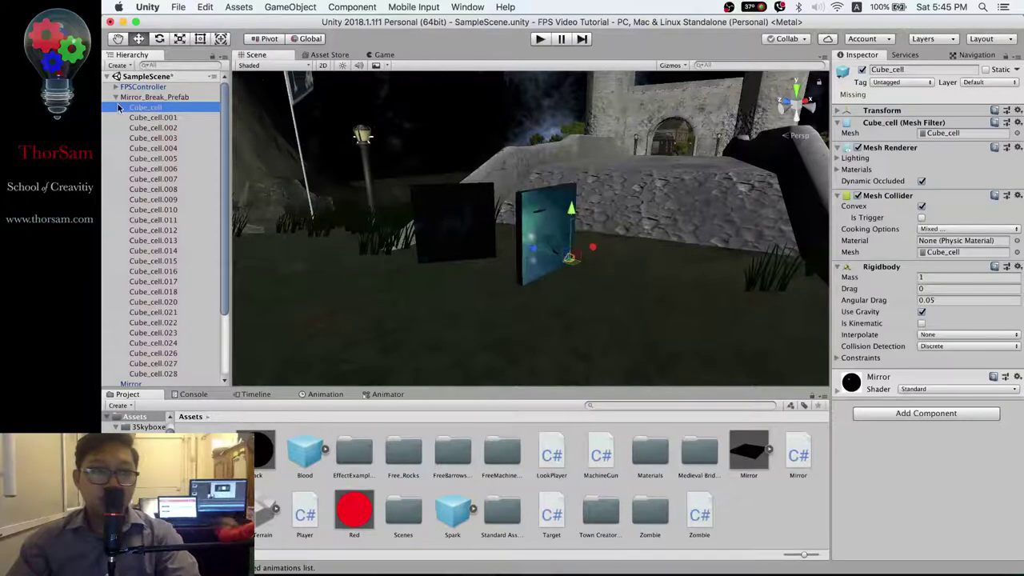
{"action": "left_click", "coordinate": [116, 96]}
{"action": "left_click", "coordinate": [160, 96]}
{"action": "left_click_drag", "start_coordinate": [156, 97], "coordinate": [750, 516]}
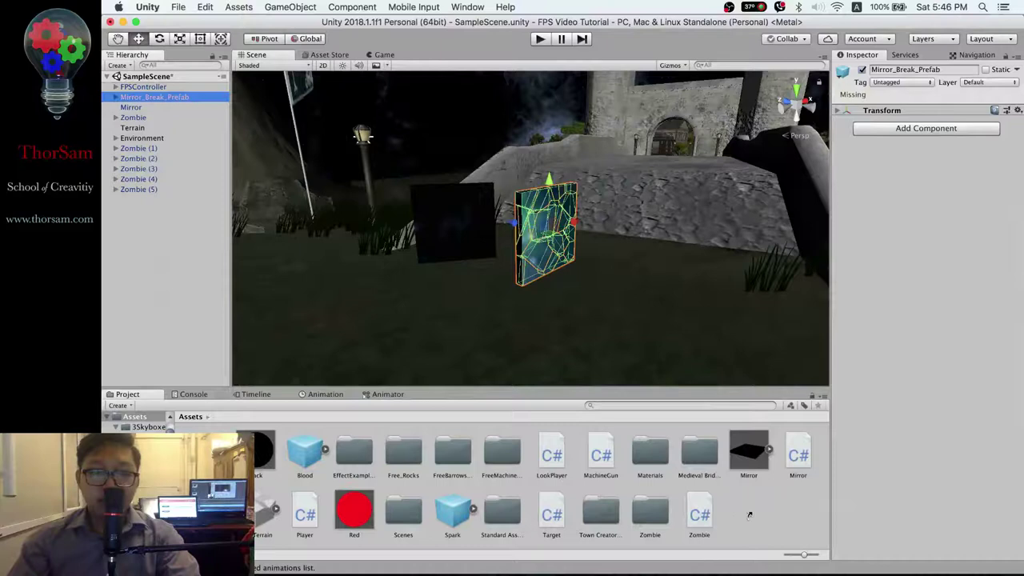
{"action": "left_click", "coordinate": [145, 97]}
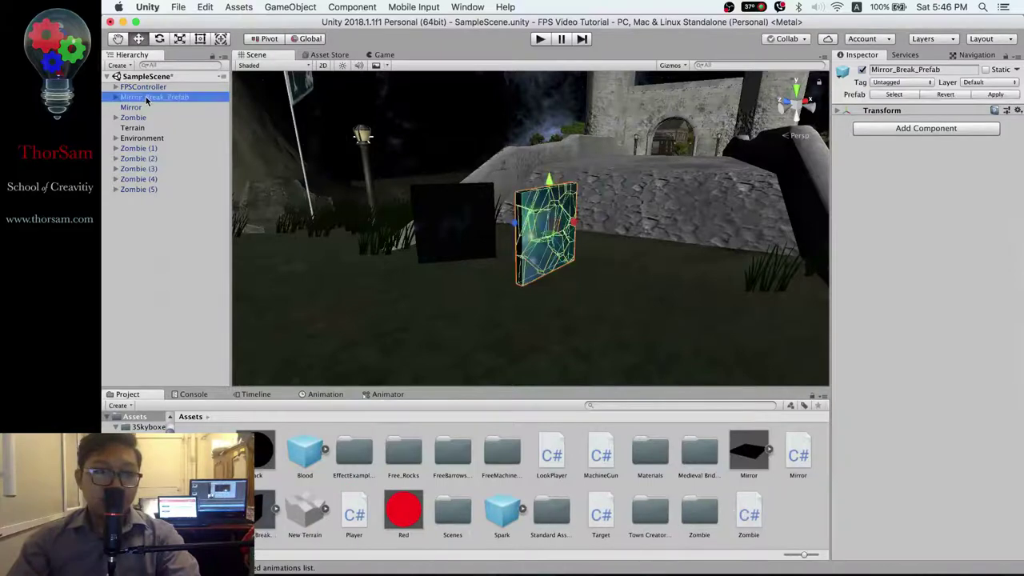
{"action": "key", "text": "Delete"}
{"action": "left_click", "coordinate": [146, 96]}
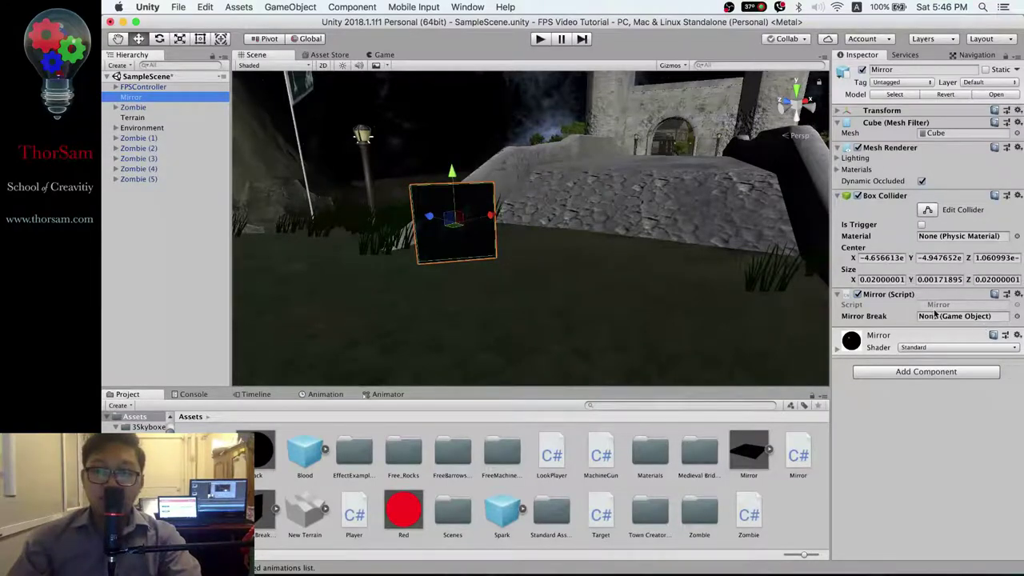
Step: Drag Mirror_Break_Prefab from the Project panel onto the Mirror script's Mirror Break slot
{"action": "left_click_drag", "start_coordinate": [266, 518], "coordinate": [944, 316]}
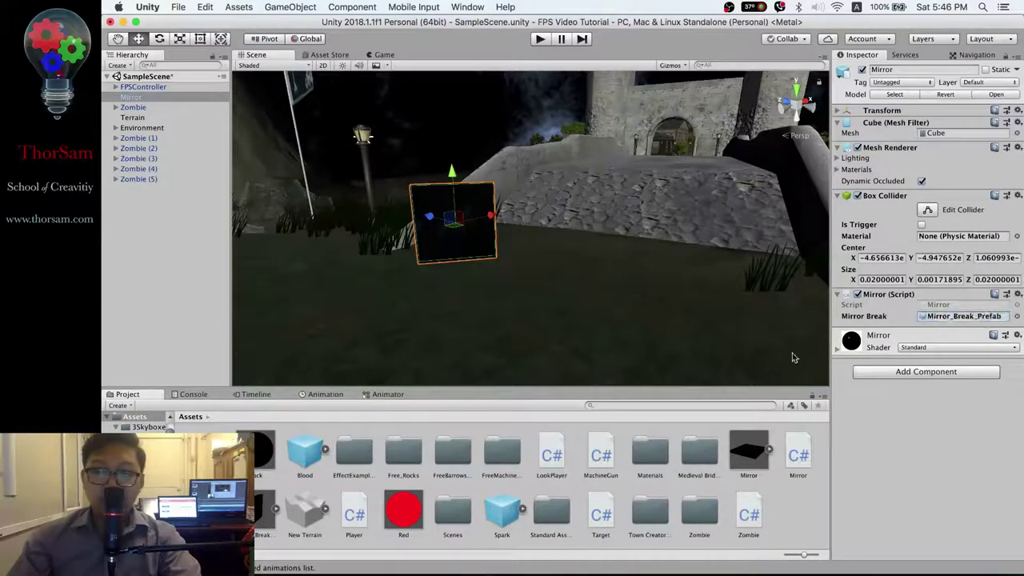
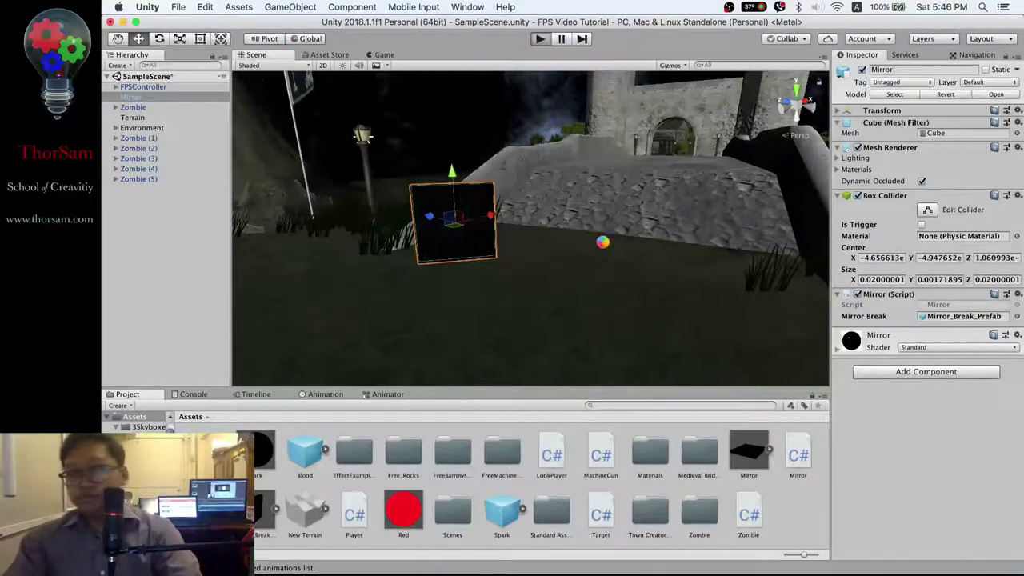
Step: Play-test the scene, shoot the mirror to shatter it, and stop the run
{"action": "key", "text": "super+p"}
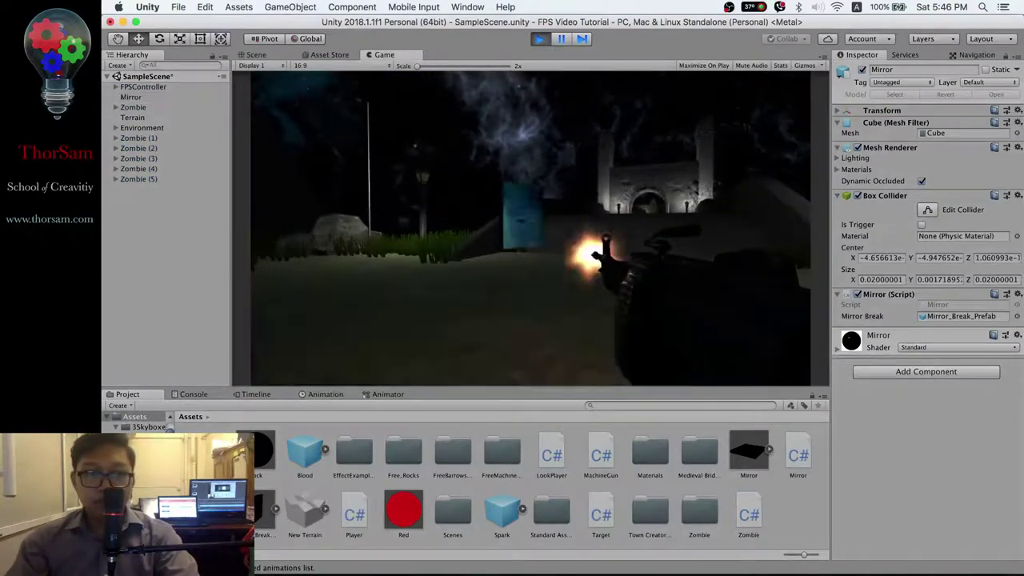
{"action": "left_click", "coordinate": [530, 228]}
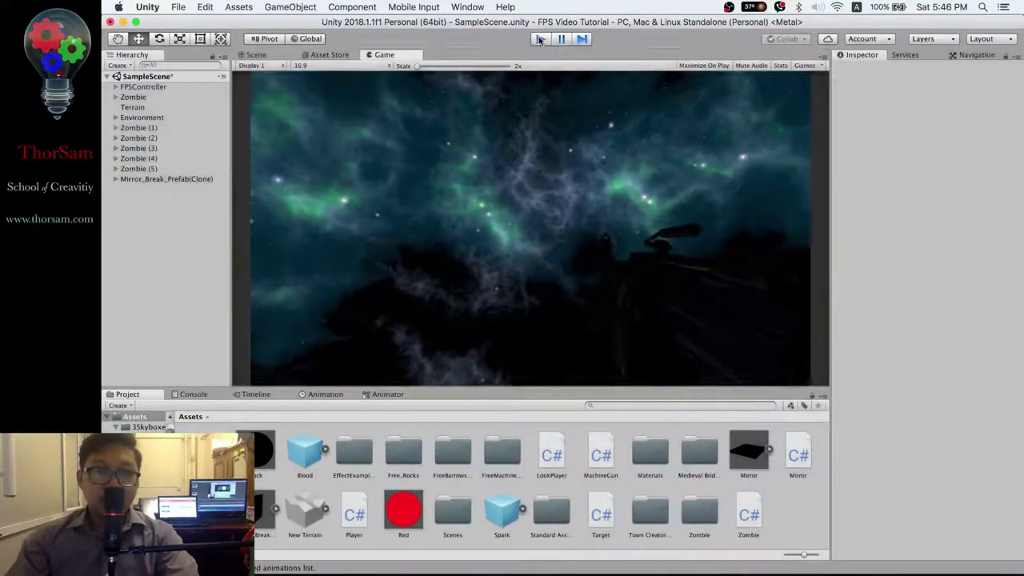
{"action": "left_click", "coordinate": [539, 37]}
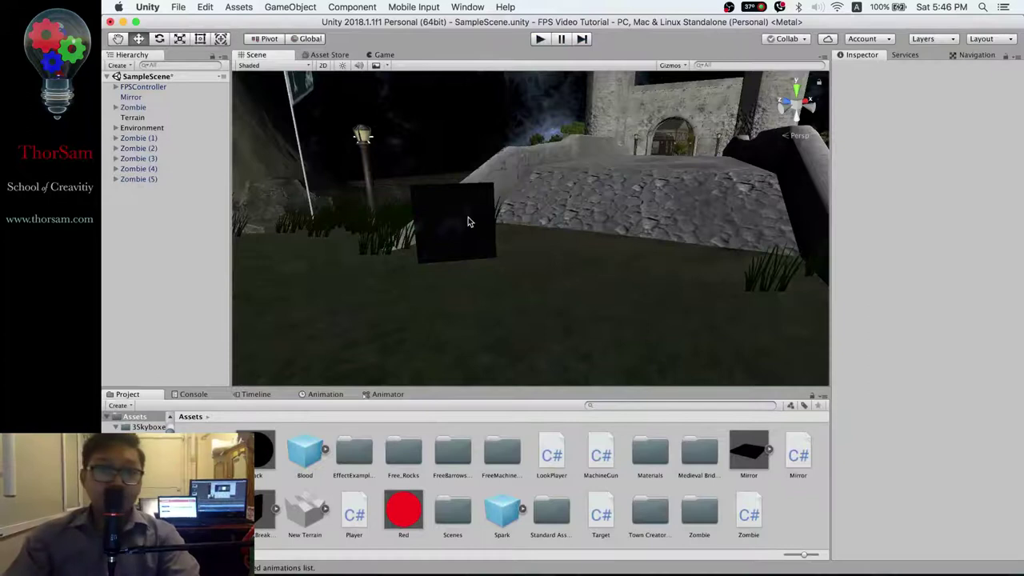
Step: Select the mirror in the Scene view
{"action": "left_click", "coordinate": [437, 224]}
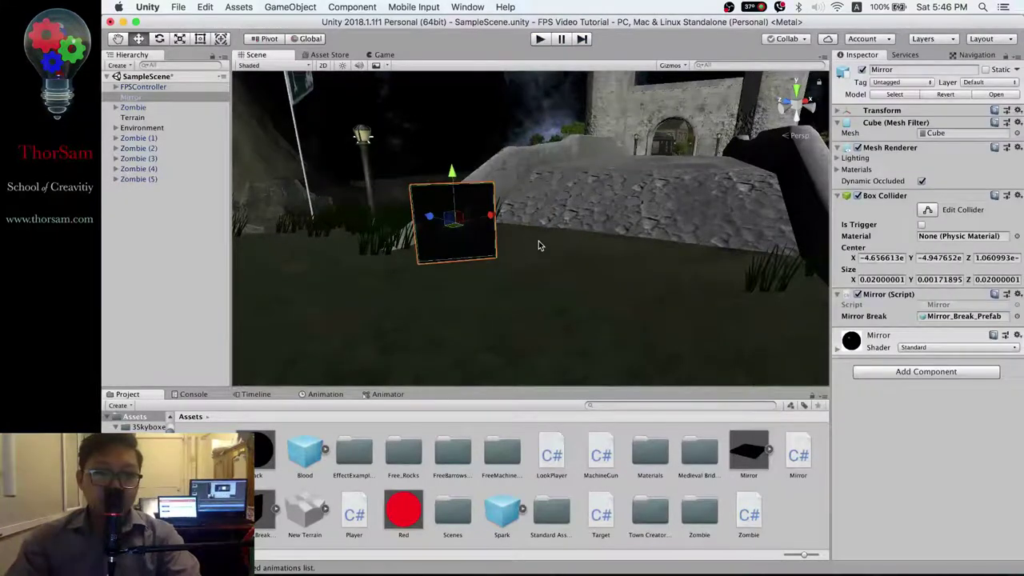
{"action": "scroll", "coordinate": [538, 241], "scroll_direction": "down", "scroll_amount": 5}
{"action": "scroll", "coordinate": [538, 246], "scroll_direction": "up", "scroll_amount": 1}
{"action": "scroll", "coordinate": [538, 248], "scroll_direction": "up", "scroll_amount": 1}
{"action": "scroll", "coordinate": [548, 254], "scroll_direction": "down", "scroll_amount": 2}
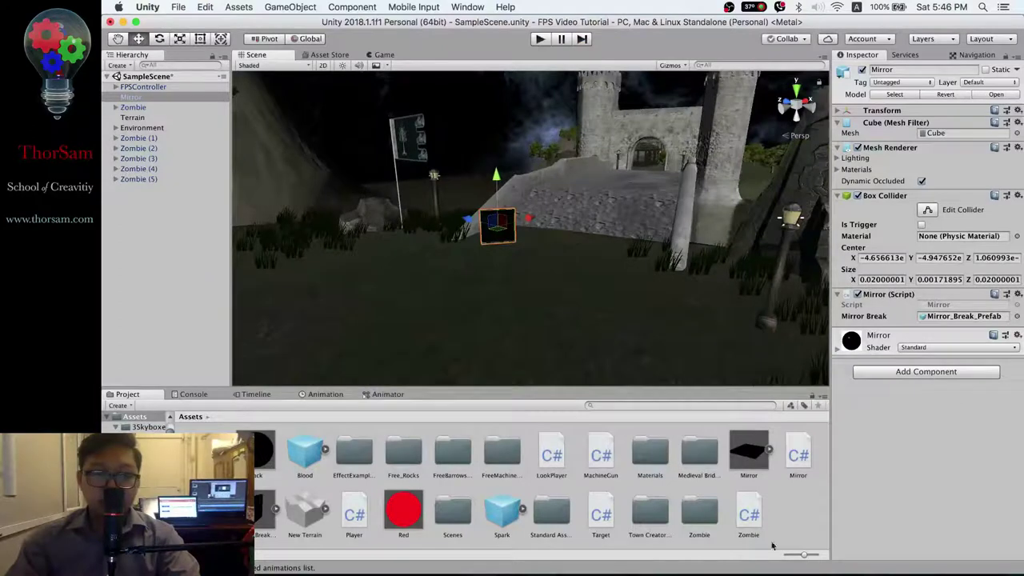
Step: Create a new folder named Prefabs in Assets
{"action": "right_click", "coordinate": [804, 510]}
{"action": "mouse_move", "coordinate": [856, 313]}
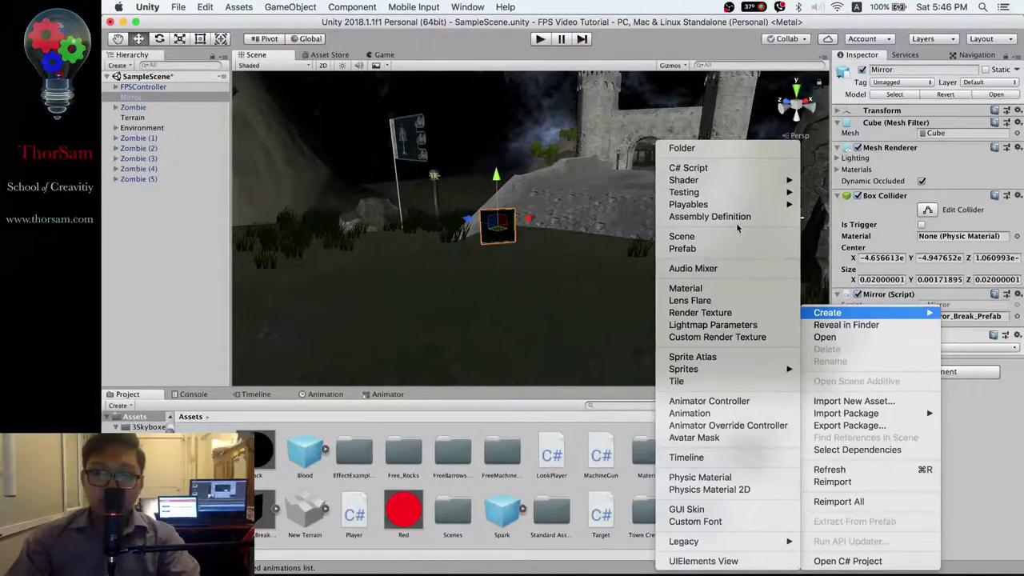
{"action": "left_click", "coordinate": [720, 148]}
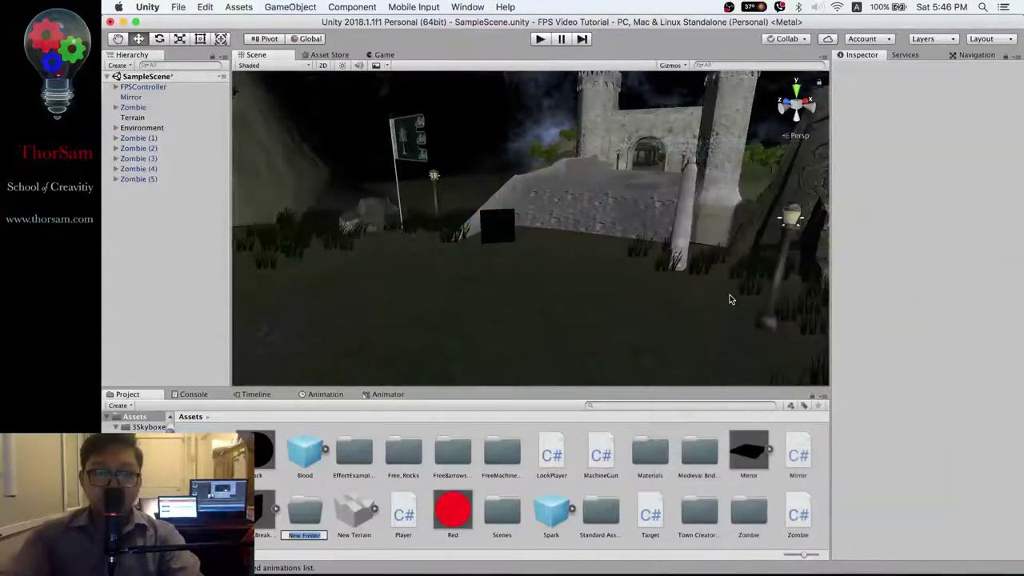
{"action": "type", "text": "Pro"}
{"action": "type", "text": "ab"}
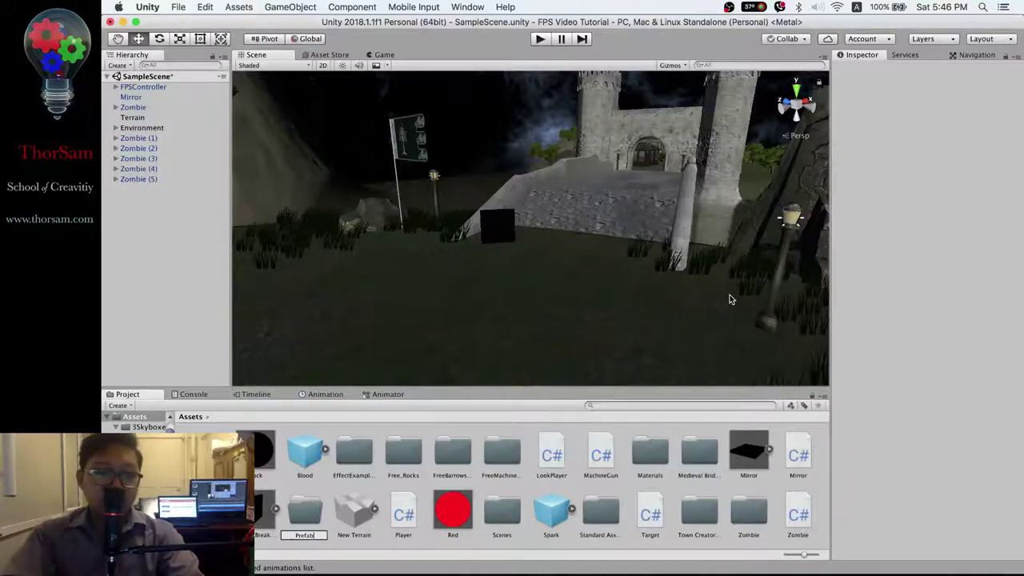
{"action": "key", "text": "Return"}
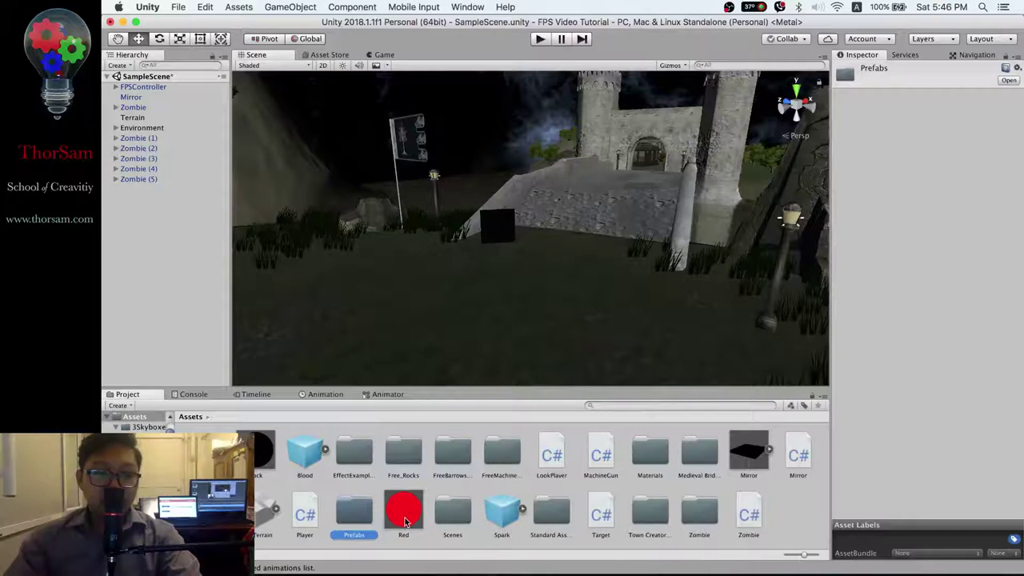
Step: Drag Mirror into the Prefabs folder as a prefab, then delete it from the scene
{"action": "left_click", "coordinate": [128, 98]}
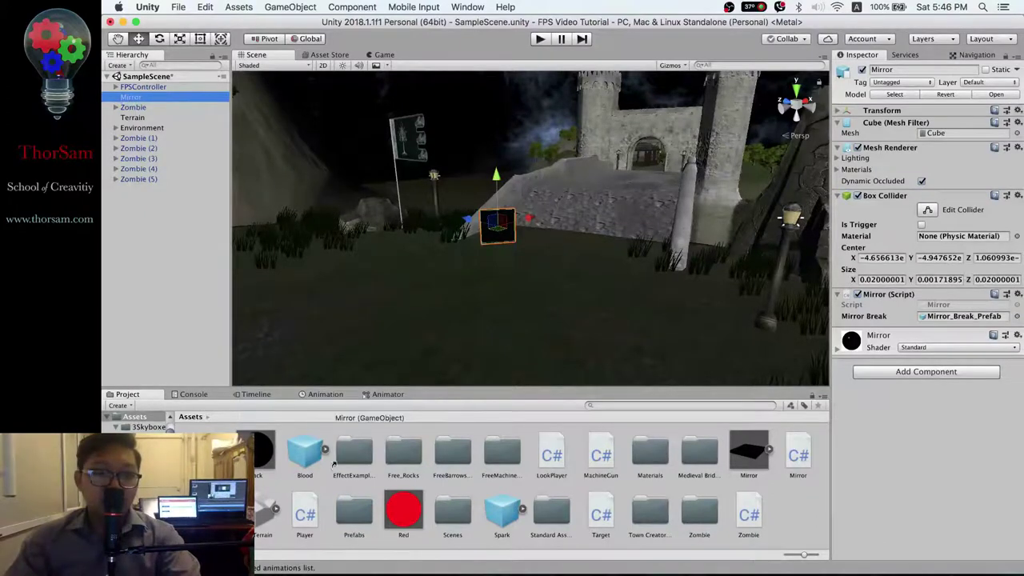
{"action": "left_click_drag", "start_coordinate": [346, 516], "coordinate": [352, 516]}
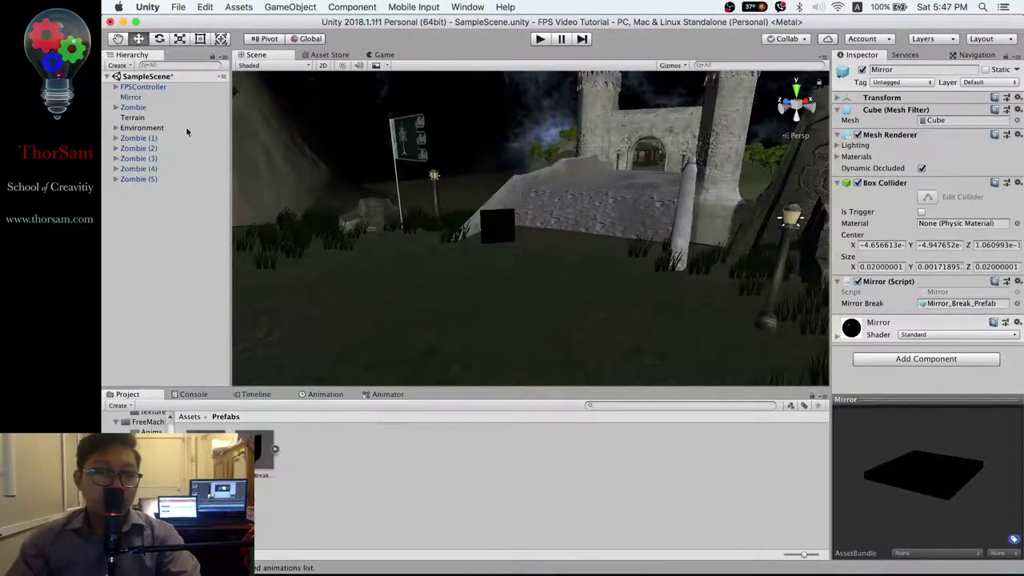
{"action": "left_click", "coordinate": [128, 97]}
{"action": "key", "text": "super+BackSpace"}
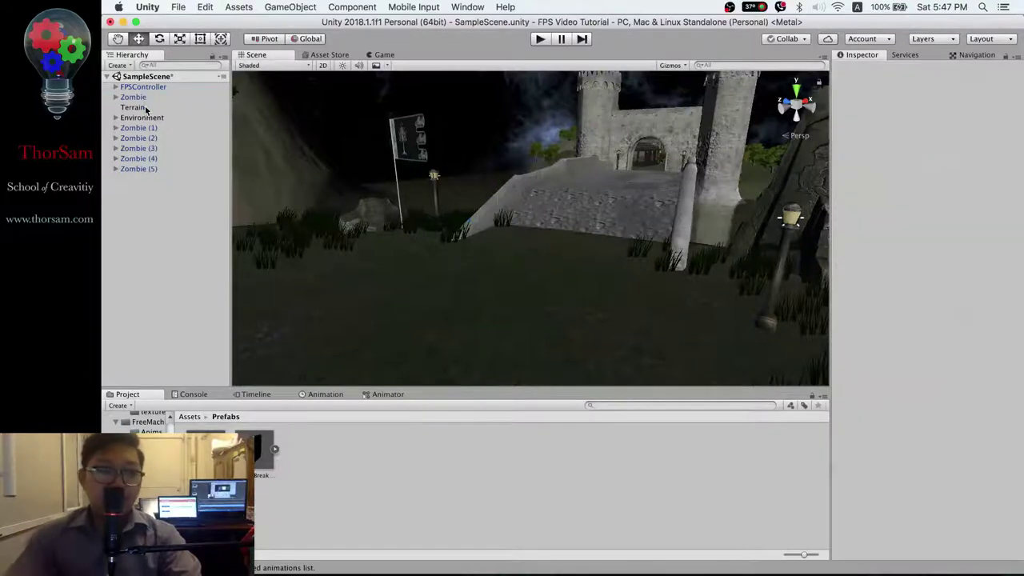
{"action": "left_click_drag", "start_coordinate": [417, 174], "coordinate": [606, 256], "text": "alt"}
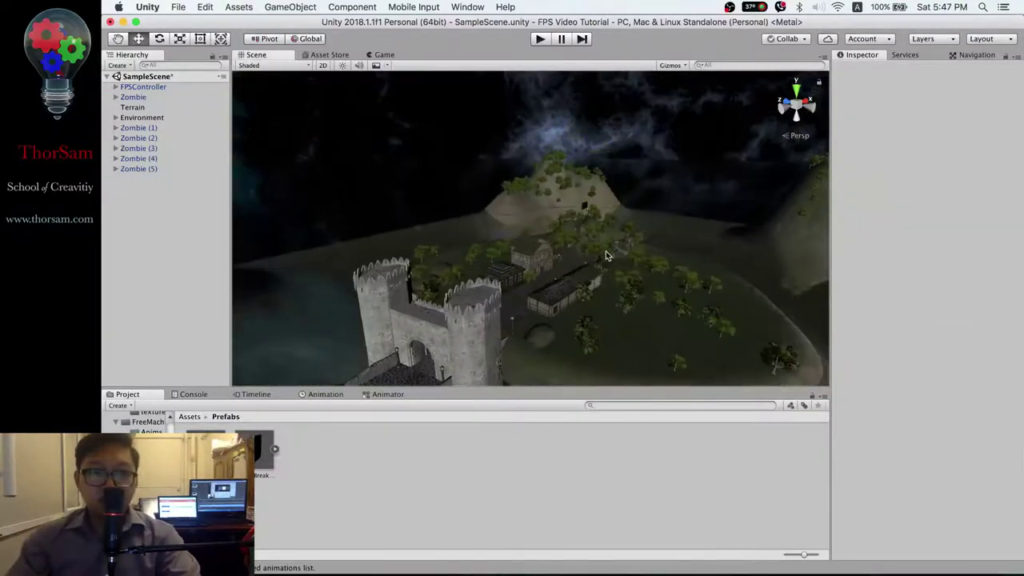
Step: Select House 3 and Roof Alt and frame its window wall in the Scene view
{"action": "scroll", "coordinate": [605, 256], "scroll_direction": "up", "scroll_amount": 3}
{"action": "left_click_drag", "start_coordinate": [568, 276], "coordinate": [593, 362], "text": "alt"}
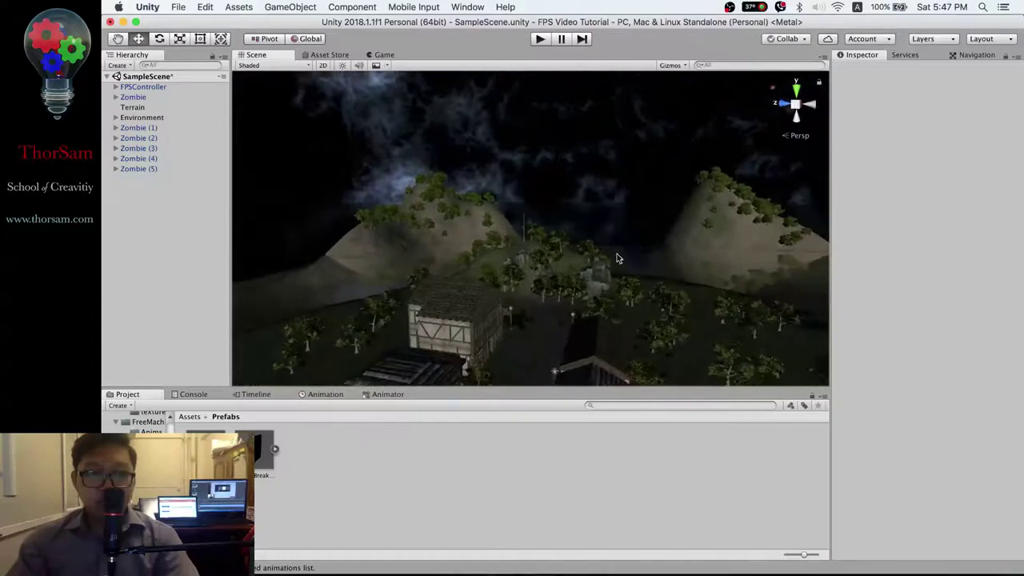
{"action": "left_click", "coordinate": [593, 361]}
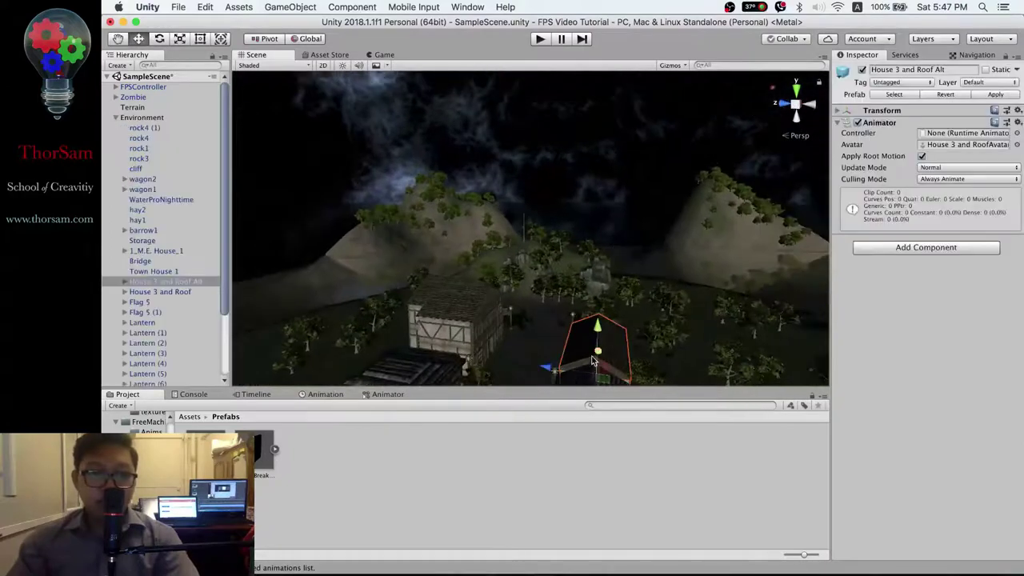
{"action": "double_click", "coordinate": [174, 284]}
{"action": "mouse_move", "coordinate": [456, 260]}
{"action": "left_mouse_down", "text": "alt"}
{"action": "mouse_move", "coordinate": [762, 259]}
{"action": "mouse_move", "coordinate": [690, 258]}
{"action": "left_mouse_up", "text": "alt"}
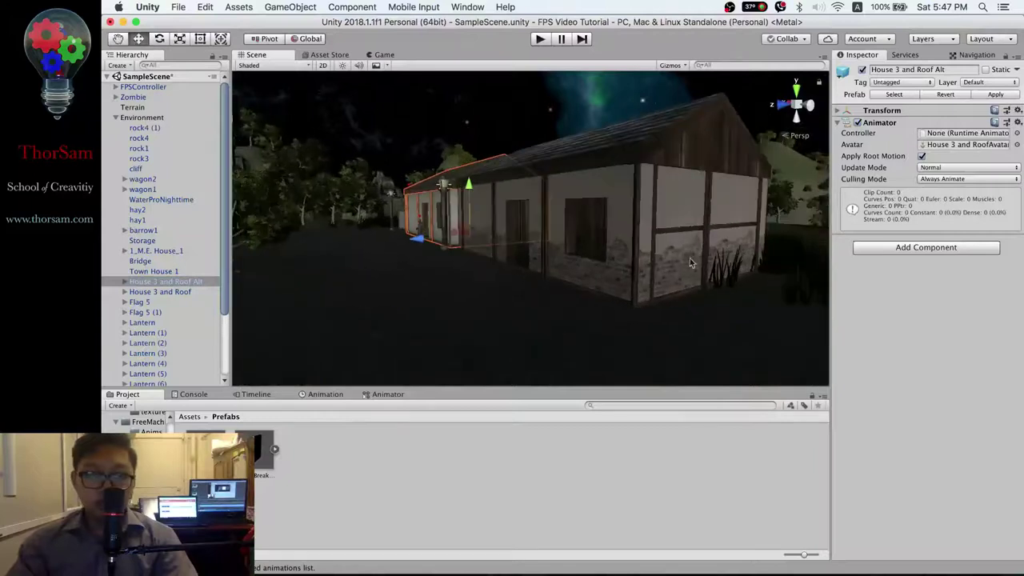
{"action": "left_click_drag", "start_coordinate": [594, 258], "coordinate": [595, 267], "text": "alt"}
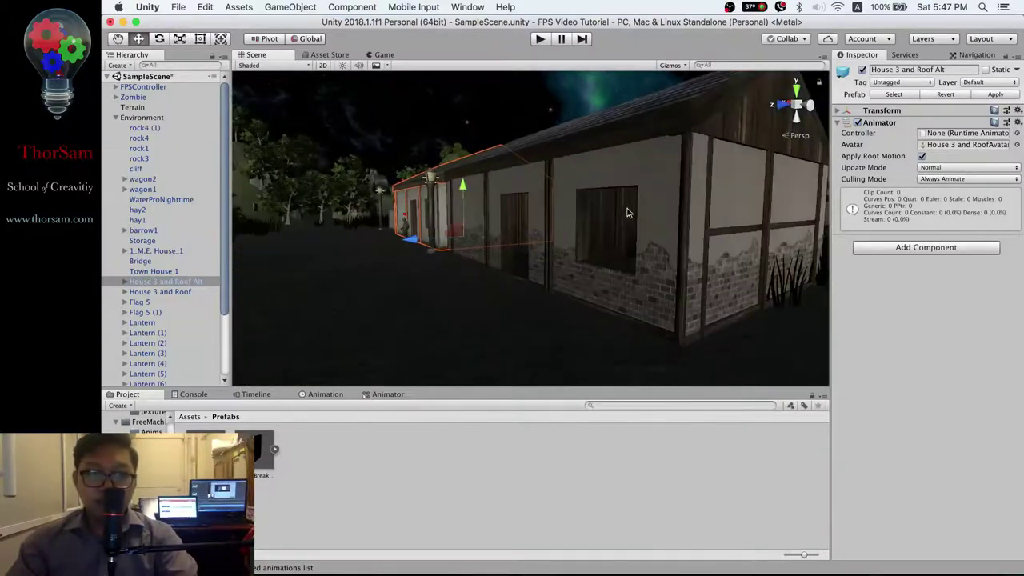
{"action": "scroll", "coordinate": [629, 222], "scroll_direction": "up", "scroll_amount": 2}
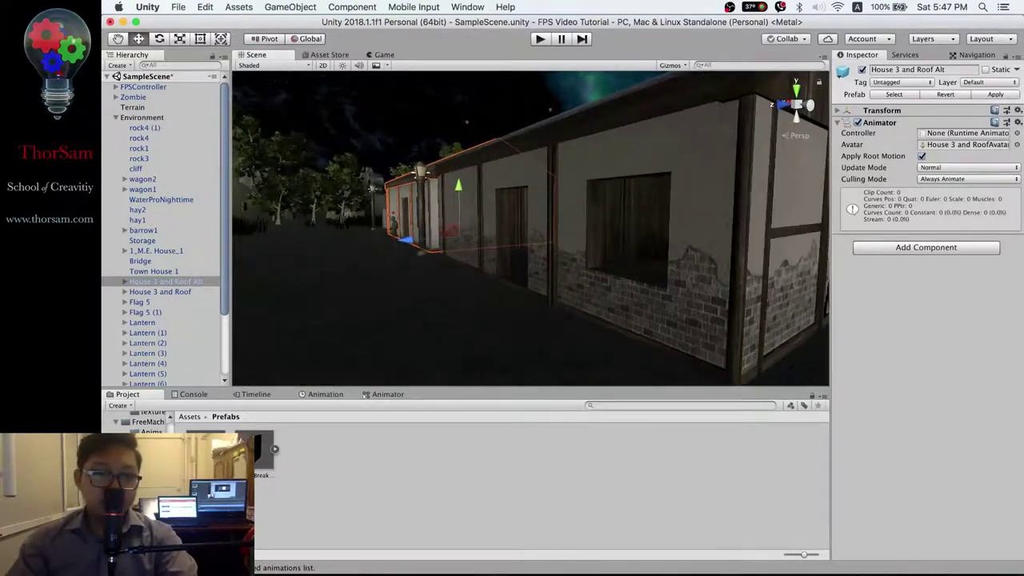
Step: Drop a Mirror prefab instance at the house window, ready to rotate it
{"action": "mouse_move", "coordinate": [556, 272]}
{"action": "left_mouse_down"}
{"action": "mouse_move", "coordinate": [605, 288]}
{"action": "mouse_move", "coordinate": [640, 284]}
{"action": "left_mouse_up"}
{"action": "key", "text": "e"}
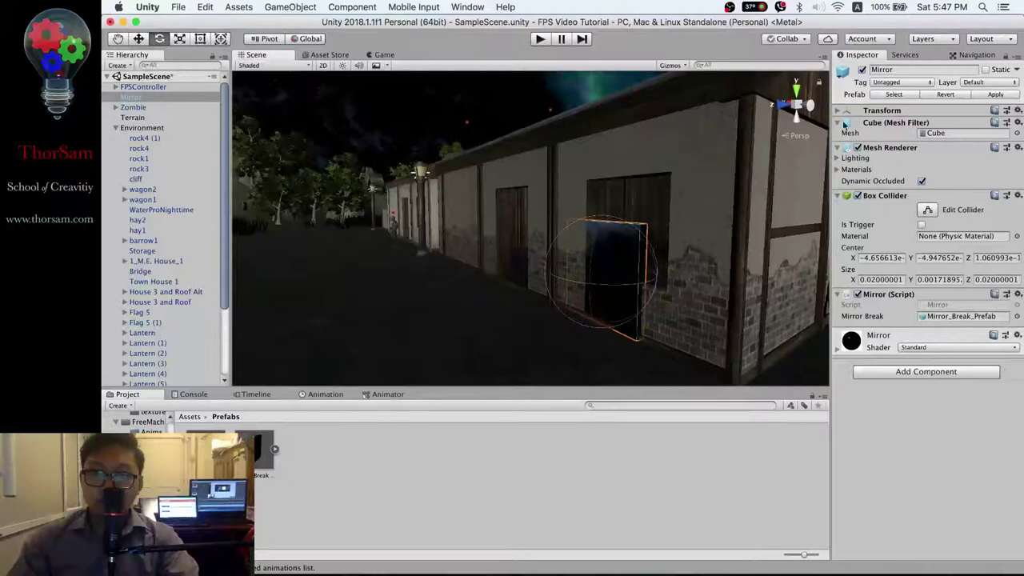
{"action": "left_click", "coordinate": [837, 111]}
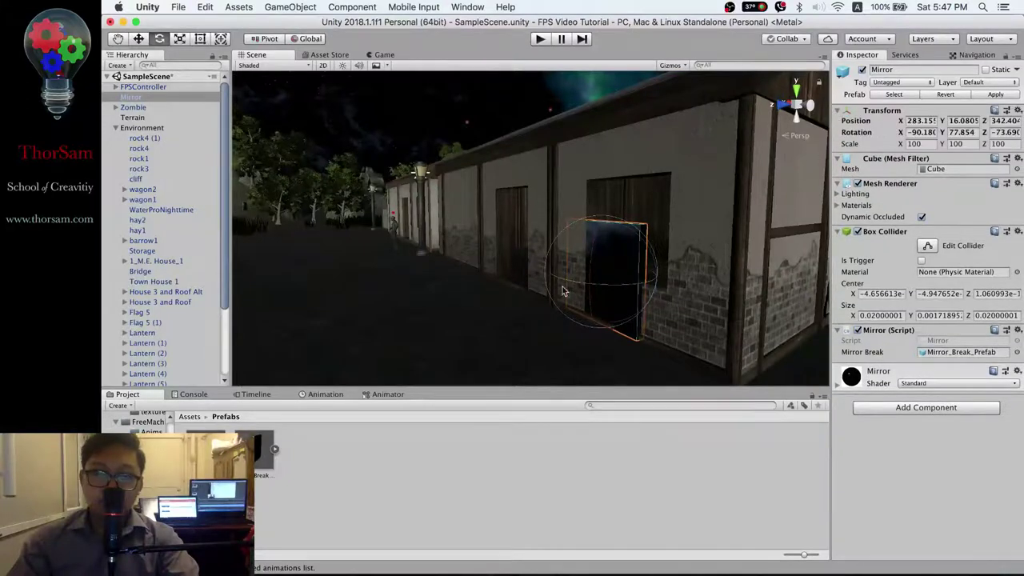
Step: Rotate the mirror to align with the wall and raise it into the window frame
{"action": "left_click_drag", "start_coordinate": [566, 284], "coordinate": [576, 287]}
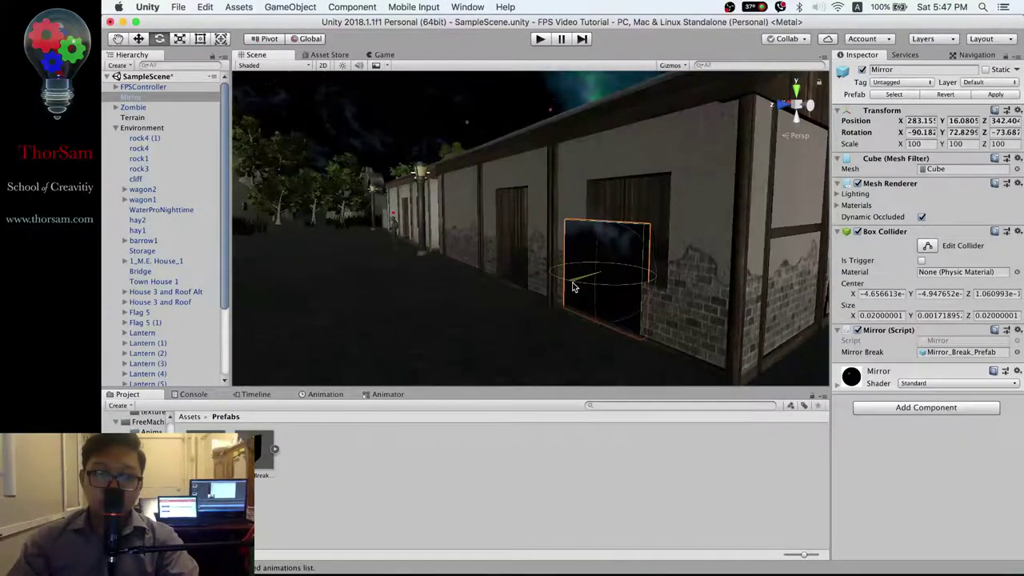
{"action": "key", "text": "w"}
{"action": "left_click_drag", "start_coordinate": [604, 230], "coordinate": [606, 183]}
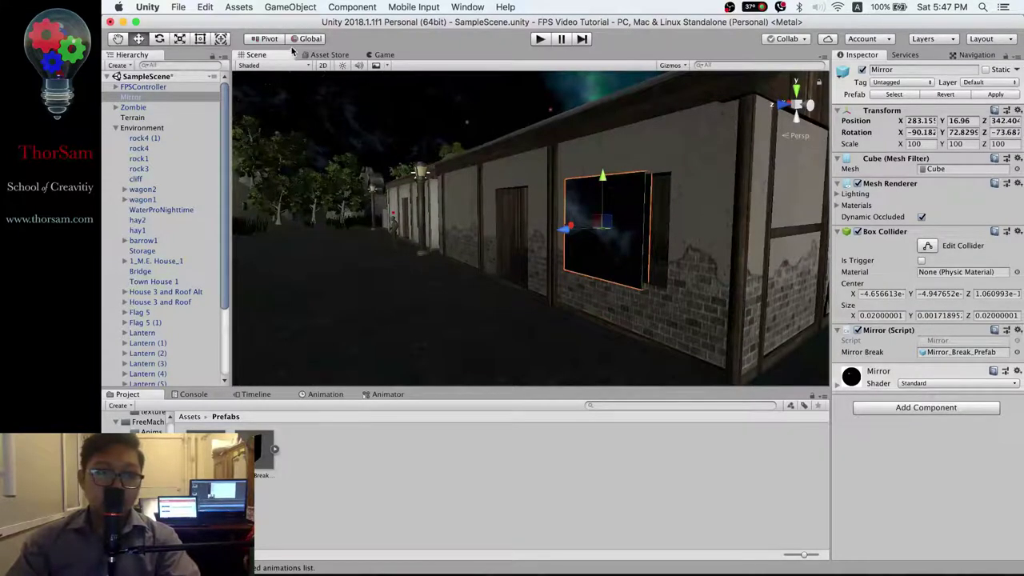
Step: Orbit and zoom around the house to check the mirror's fit in the window
{"action": "mouse_move", "coordinate": [560, 208]}
{"action": "left_mouse_down", "text": "alt"}
{"action": "mouse_move", "coordinate": [698, 272]}
{"action": "mouse_move", "coordinate": [604, 233]}
{"action": "mouse_move", "coordinate": [612, 227]}
{"action": "left_mouse_up", "text": "alt"}
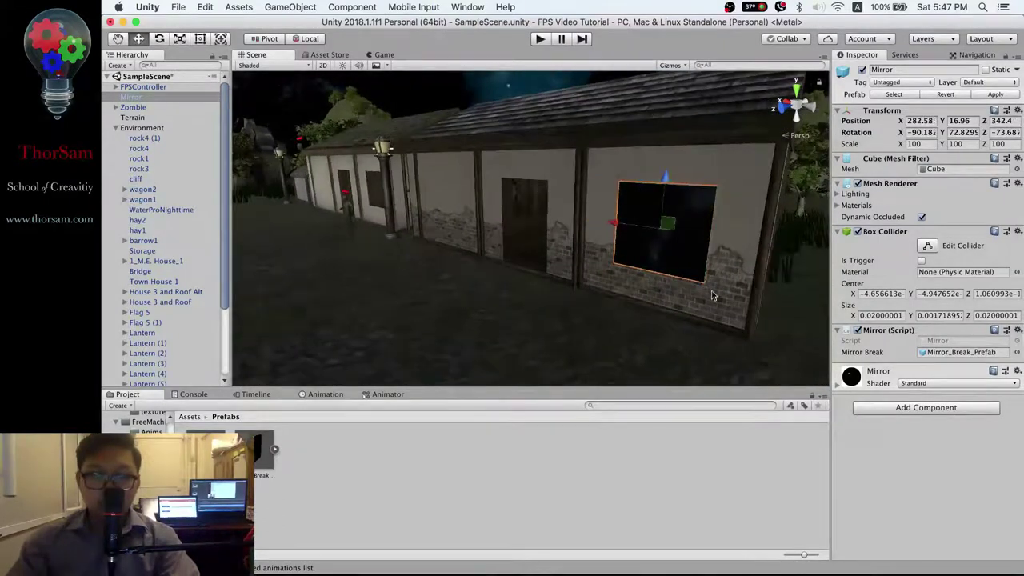
{"action": "left_click_drag", "start_coordinate": [722, 311], "coordinate": [590, 229], "text": "alt"}
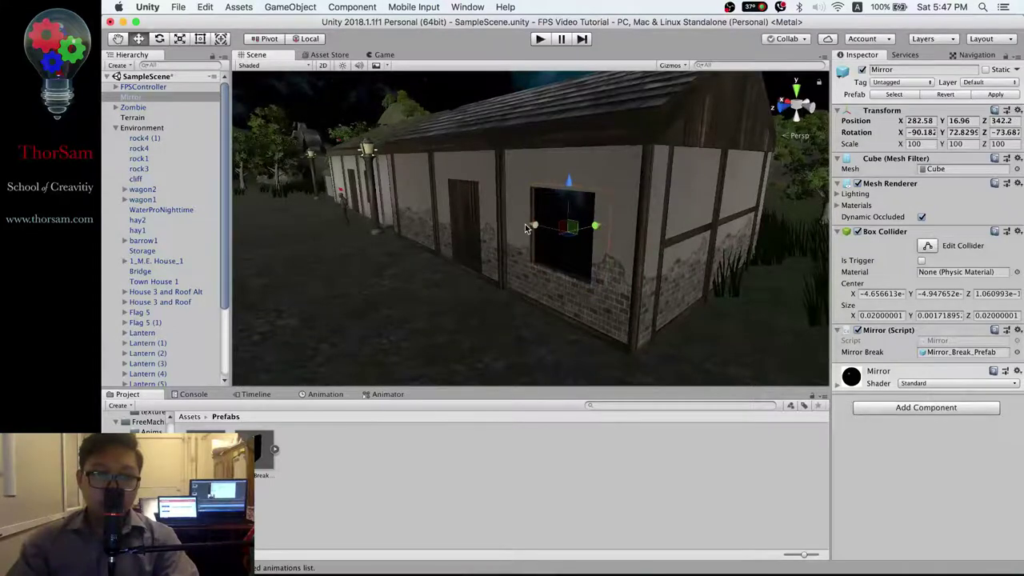
{"action": "scroll", "coordinate": [597, 260], "scroll_direction": "up", "scroll_amount": 3}
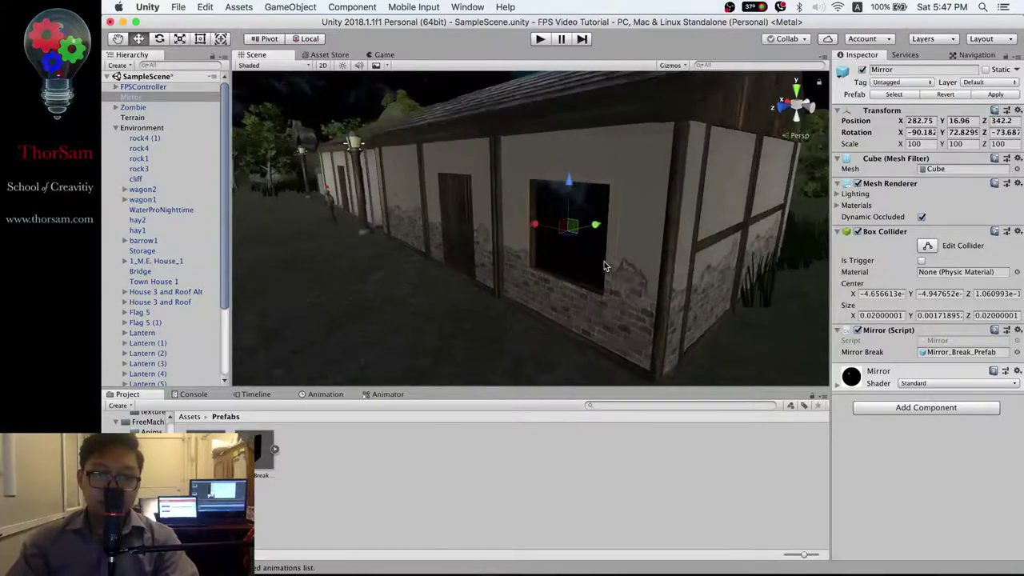
{"action": "scroll", "coordinate": [606, 267], "scroll_direction": "up", "scroll_amount": 2}
{"action": "mouse_move", "coordinate": [616, 257]}
{"action": "left_mouse_down", "text": "alt"}
{"action": "mouse_move", "coordinate": [605, 269]}
{"action": "mouse_move", "coordinate": [702, 243]}
{"action": "left_mouse_up", "text": "alt"}
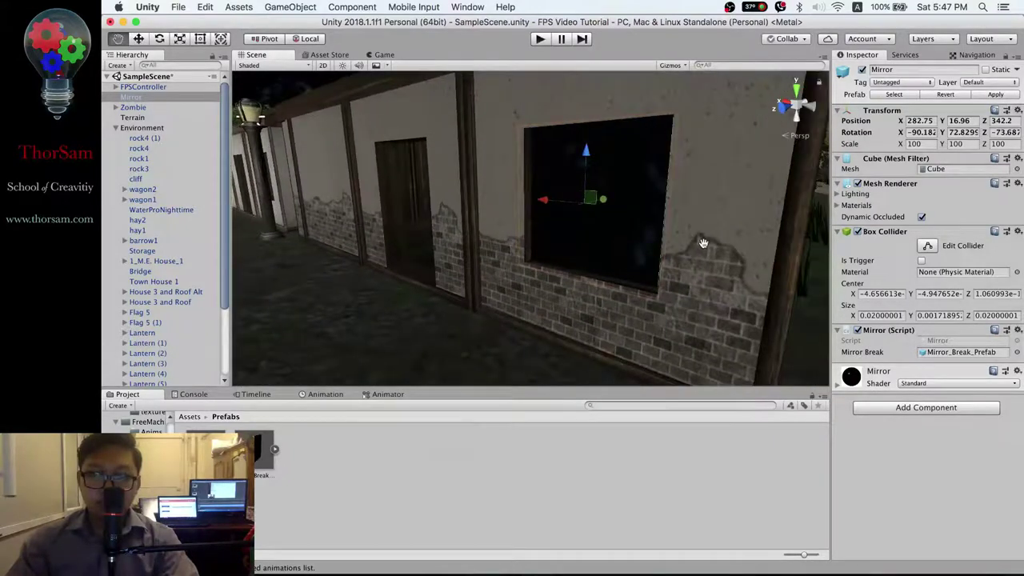
{"action": "mouse_move", "coordinate": [647, 276]}
{"action": "left_mouse_down", "text": "alt"}
{"action": "mouse_move", "coordinate": [698, 263]}
{"action": "mouse_move", "coordinate": [663, 270]}
{"action": "left_mouse_up", "text": "alt"}
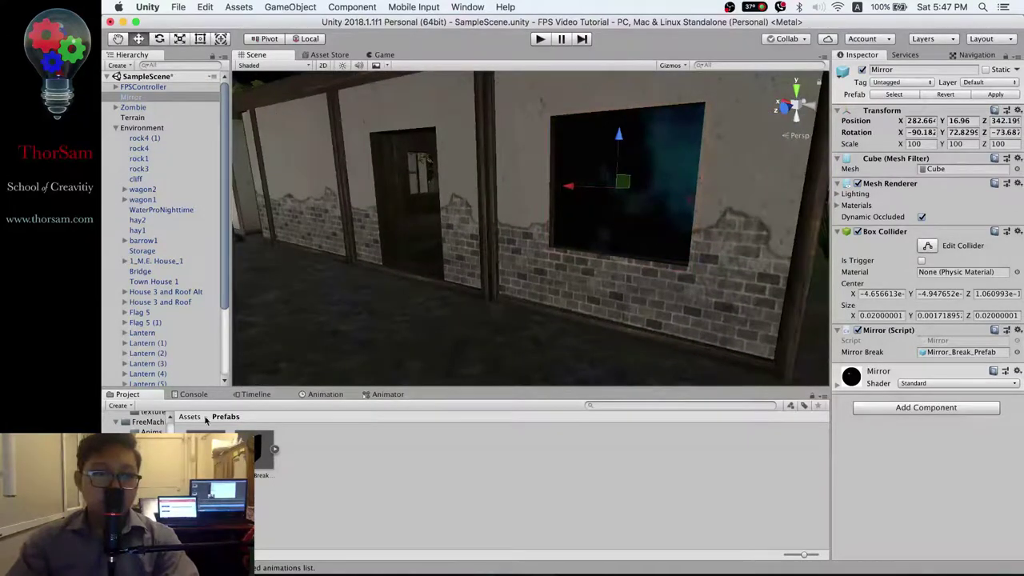
{"action": "left_click_drag", "start_coordinate": [400, 217], "coordinate": [450, 216], "text": "alt"}
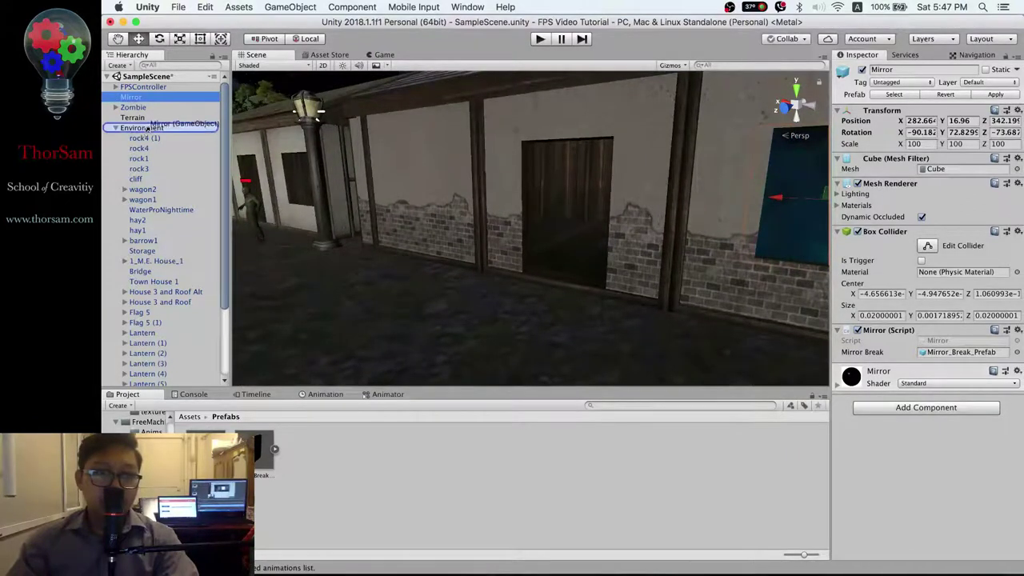
Step: Parent the mirror under the Environment group in the Hierarchy
{"action": "left_click_drag", "start_coordinate": [144, 130], "coordinate": [144, 130]}
{"action": "scroll", "coordinate": [718, 277], "scroll_direction": "down", "scroll_amount": 3}
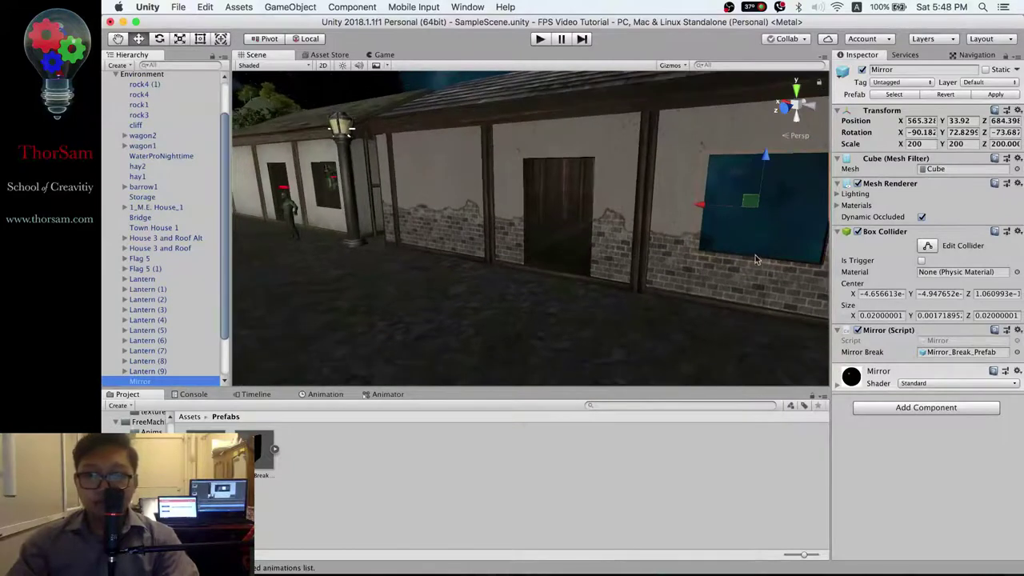
{"action": "left_click_drag", "start_coordinate": [755, 256], "coordinate": [753, 252], "text": "alt"}
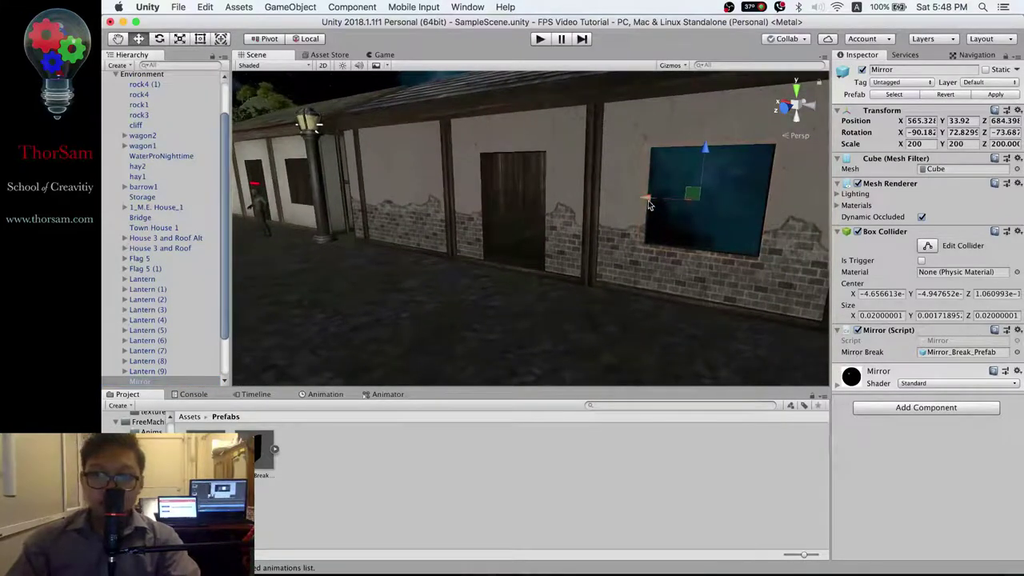
{"action": "middle_click_drag", "start_coordinate": [653, 206], "coordinate": [636, 291]}
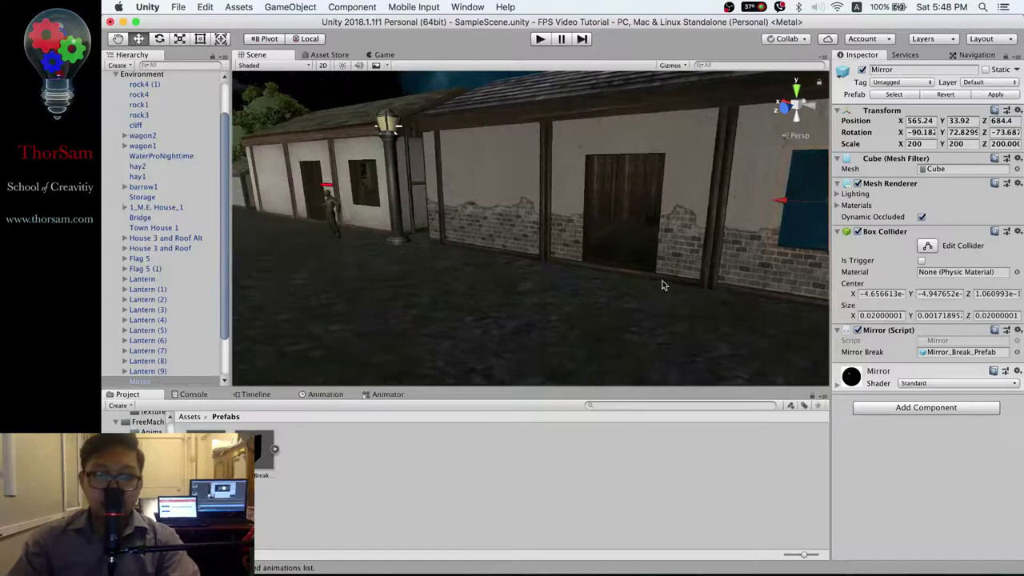
Step: Duplicate the mirror and move Mirror (1) onto the next building's window
{"action": "key", "text": "super+d"}
{"action": "left_click_drag", "start_coordinate": [656, 212], "coordinate": [396, 197]}
{"action": "key", "text": "f"}
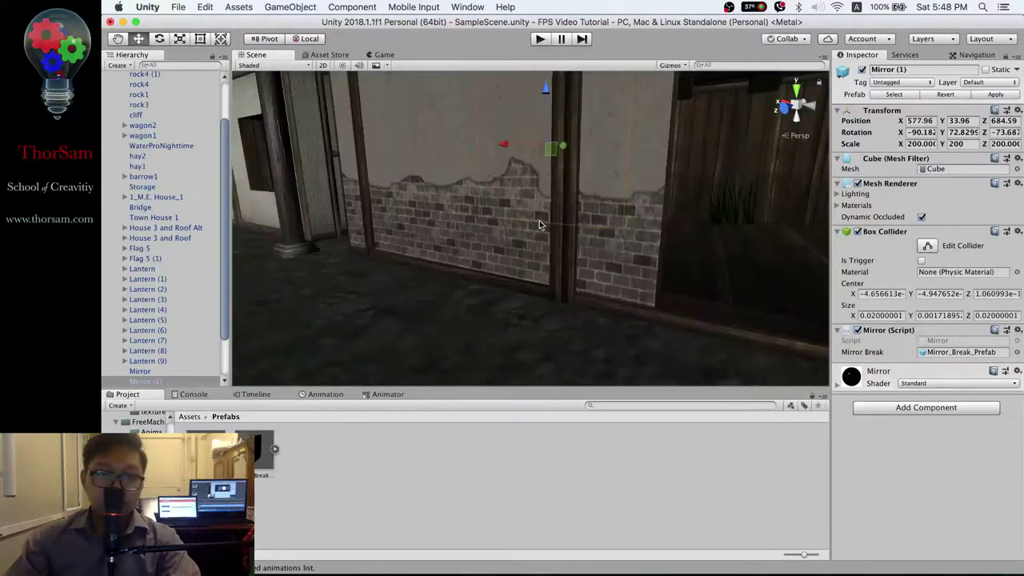
{"action": "right_click_drag", "start_coordinate": [539, 225], "coordinate": [582, 249]}
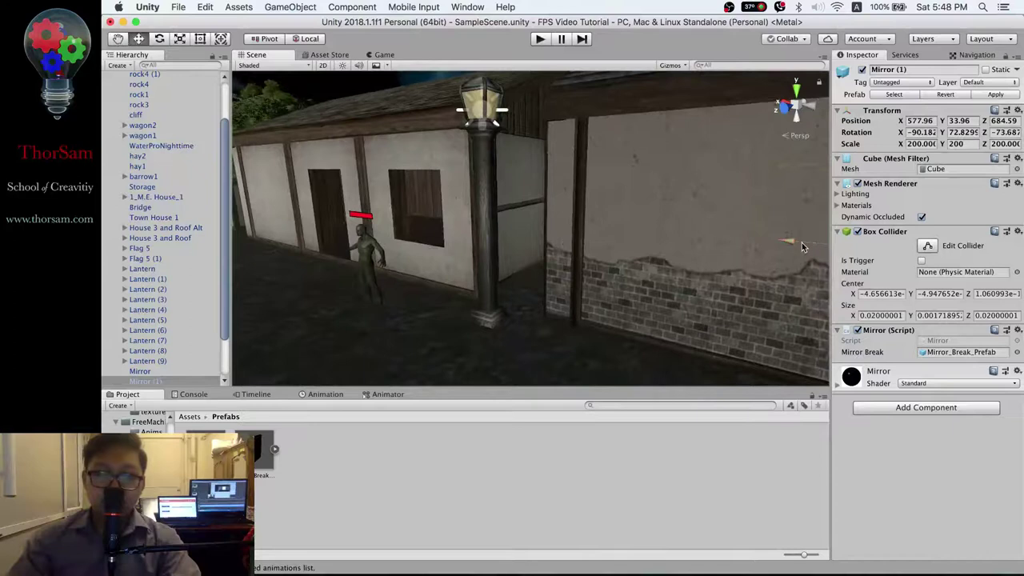
{"action": "left_click_drag", "start_coordinate": [559, 248], "coordinate": [362, 210]}
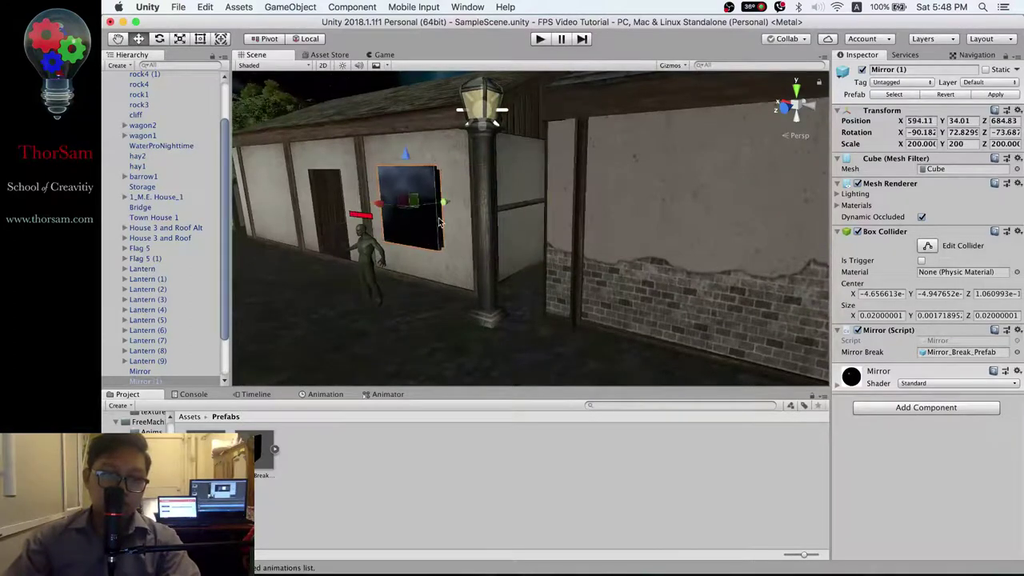
Step: Frame Mirror (1) on the building wall, view it head-on, then enter play mode
{"action": "scroll", "coordinate": [438, 217], "scroll_direction": "up", "scroll_amount": 3}
{"action": "scroll", "coordinate": [439, 218], "scroll_direction": "up", "scroll_amount": 3}
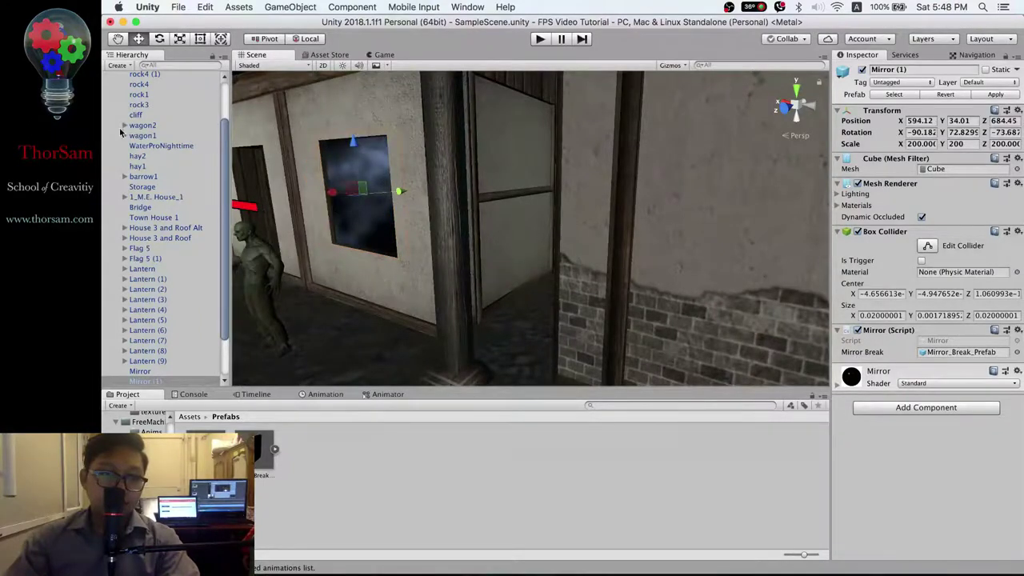
{"action": "scroll", "coordinate": [159, 168], "scroll_direction": "up", "scroll_amount": 3}
{"action": "scroll", "coordinate": [137, 299], "scroll_direction": "down", "scroll_amount": 5}
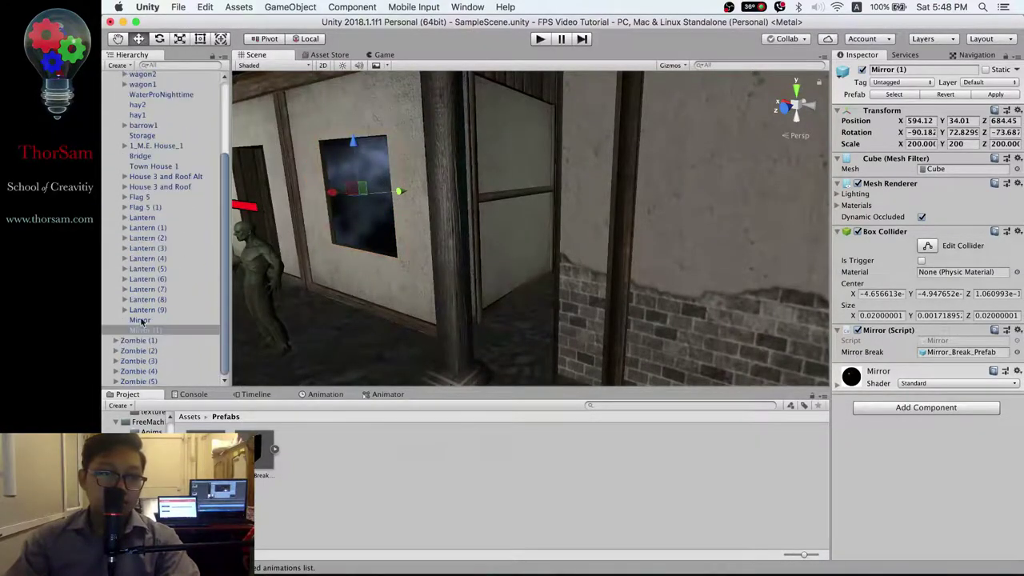
{"action": "double_click", "coordinate": [144, 332]}
{"action": "left_click_drag", "start_coordinate": [563, 269], "coordinate": [636, 307], "text": "alt"}
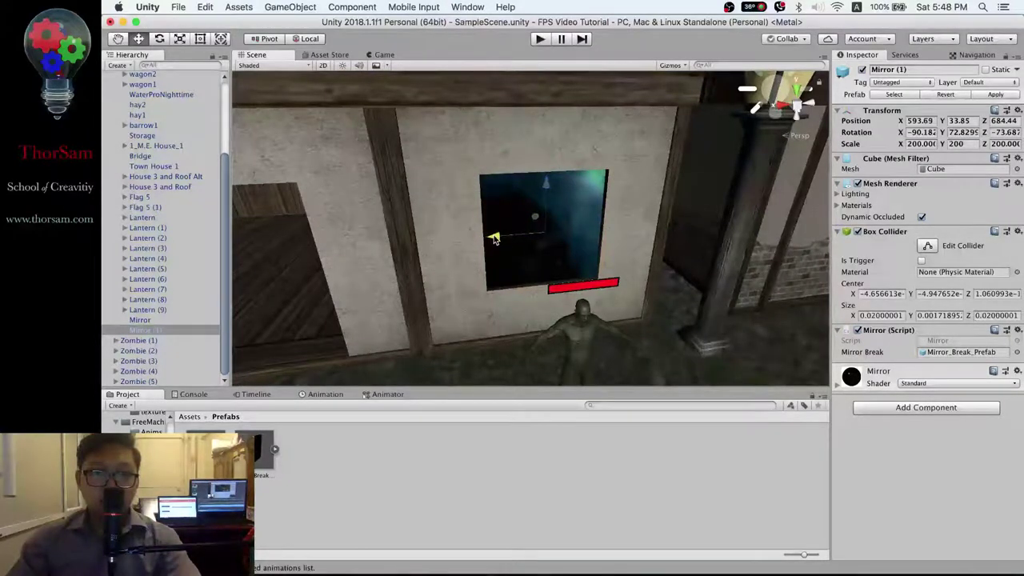
{"action": "scroll", "coordinate": [661, 271], "scroll_direction": "down", "scroll_amount": 5}
{"action": "scroll", "coordinate": [660, 271], "scroll_direction": "down", "scroll_amount": 5}
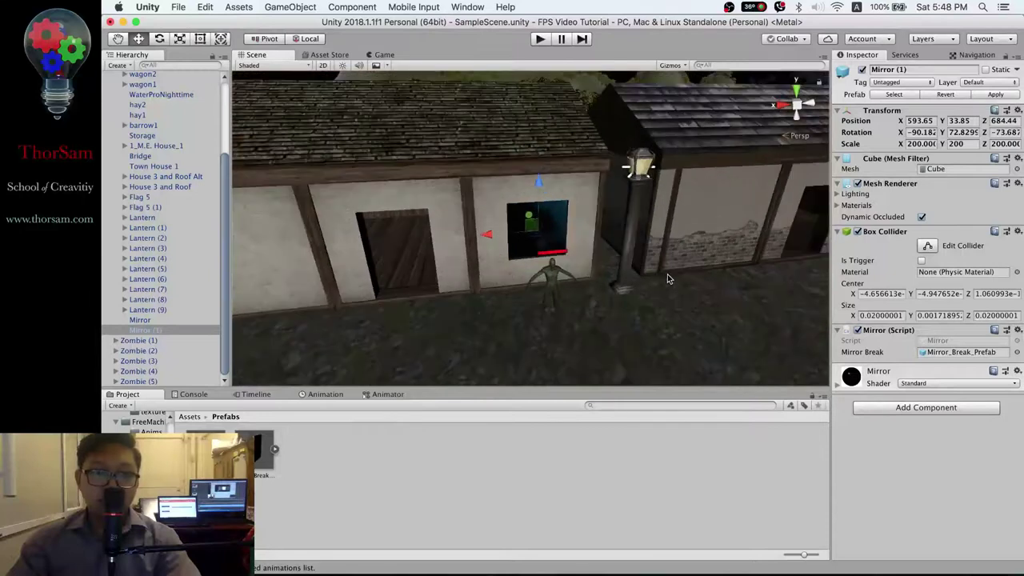
{"action": "mouse_move", "coordinate": [660, 271]}
{"action": "left_mouse_down", "text": "alt"}
{"action": "mouse_move", "coordinate": [605, 280]}
{"action": "mouse_move", "coordinate": [424, 209]}
{"action": "left_mouse_up", "text": "alt"}
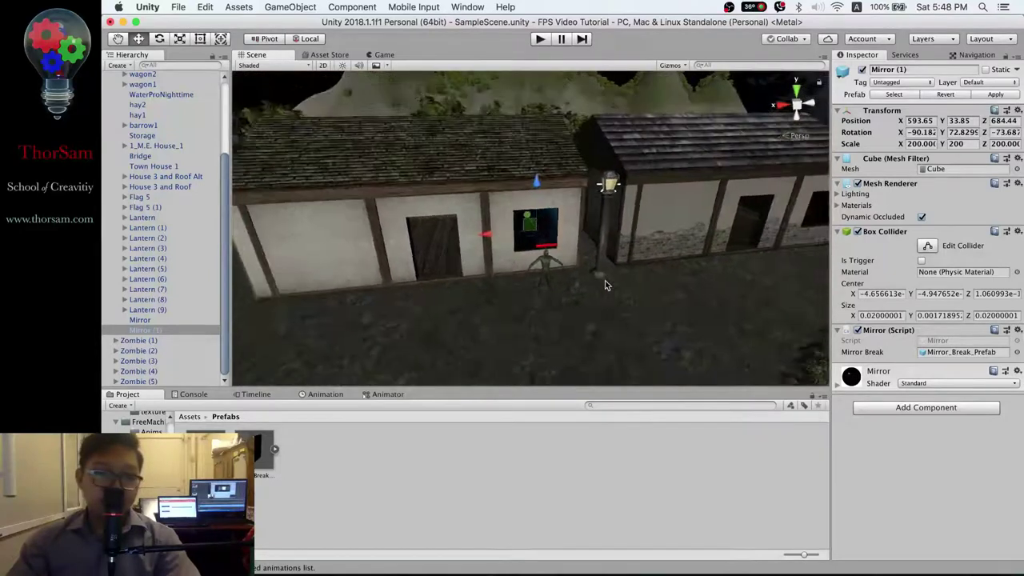
{"action": "scroll", "coordinate": [605, 280], "scroll_direction": "up", "scroll_amount": 5}
{"action": "scroll", "coordinate": [607, 280], "scroll_direction": "down", "scroll_amount": 4}
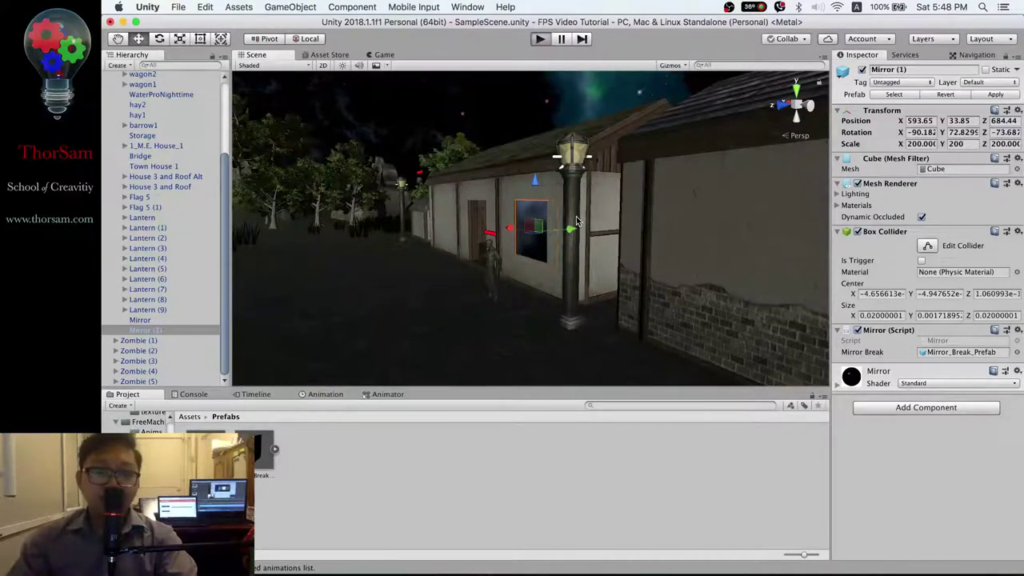
{"action": "left_click", "coordinate": [540, 38]}
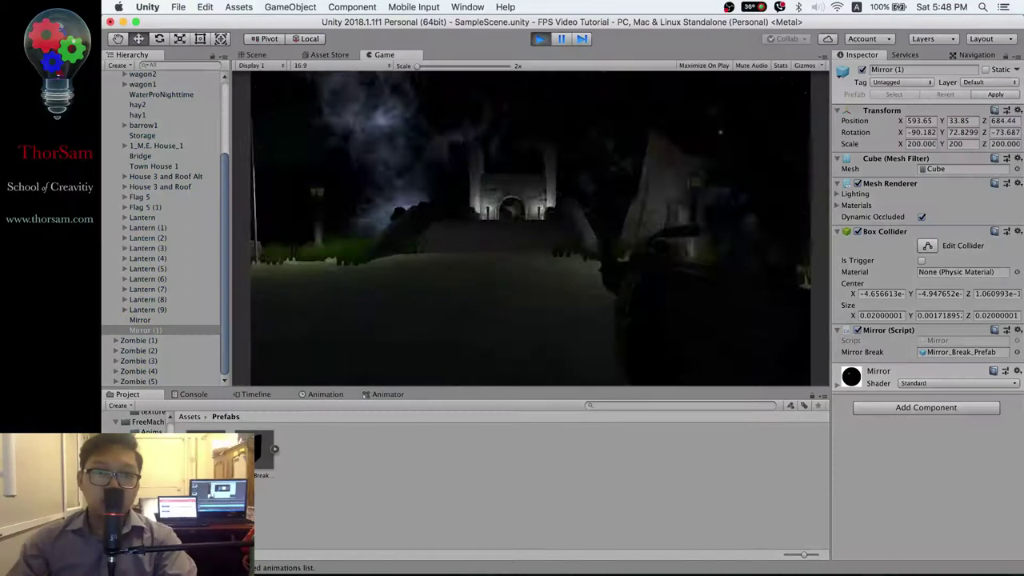
Step: Walk through the castle gate into the village street, shooting the approaching zombie
{"action": "key", "text": "w"}
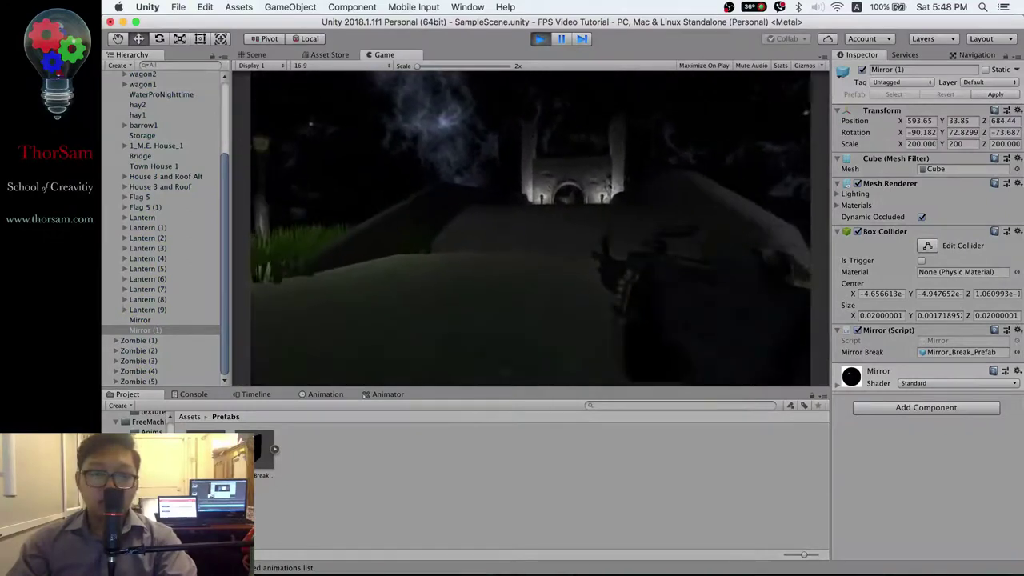
{"action": "key", "text": "w"}
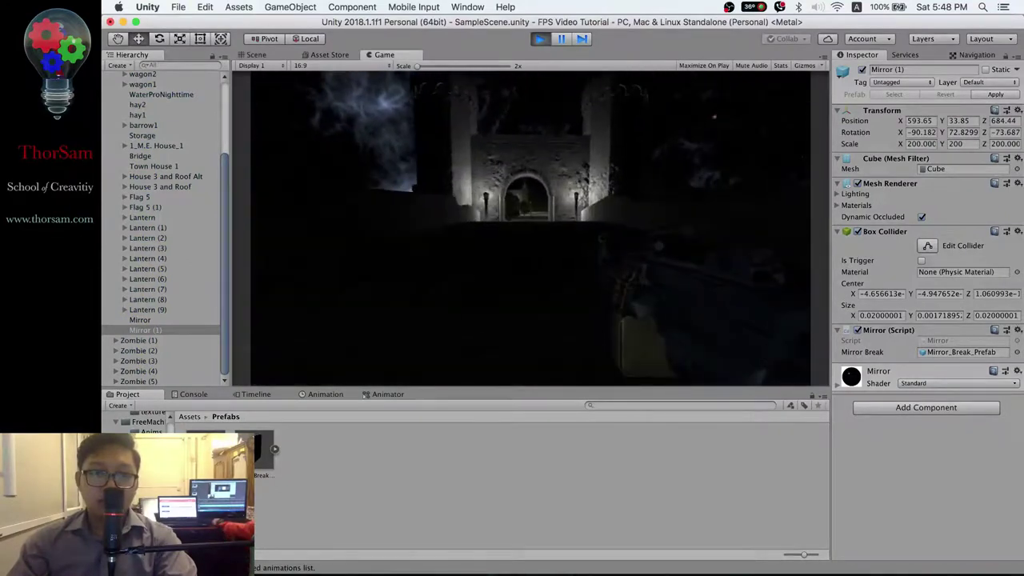
{"action": "left_click", "coordinate": [531, 228]}
{"action": "key", "text": "w"}
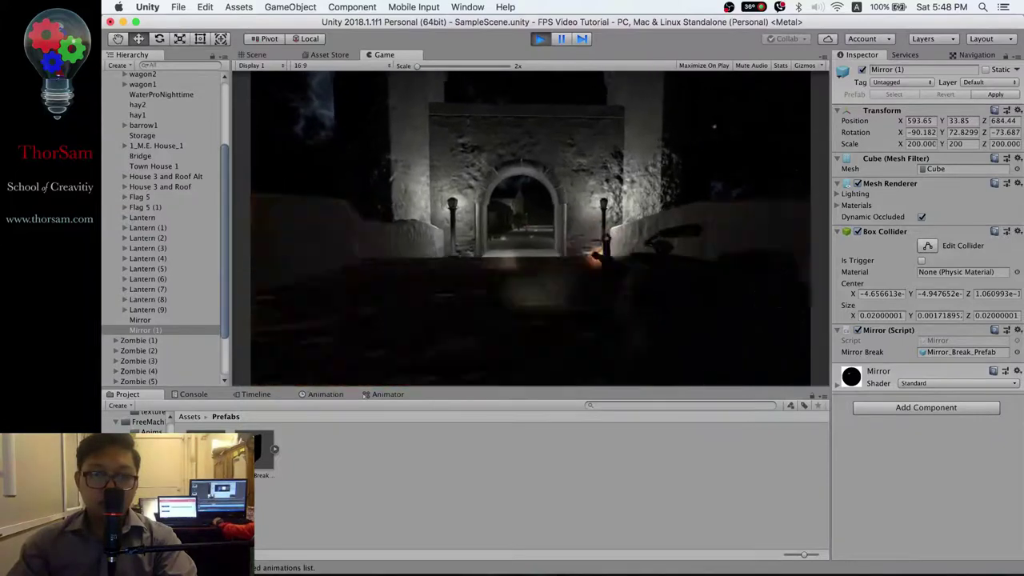
{"action": "key", "text": "w"}
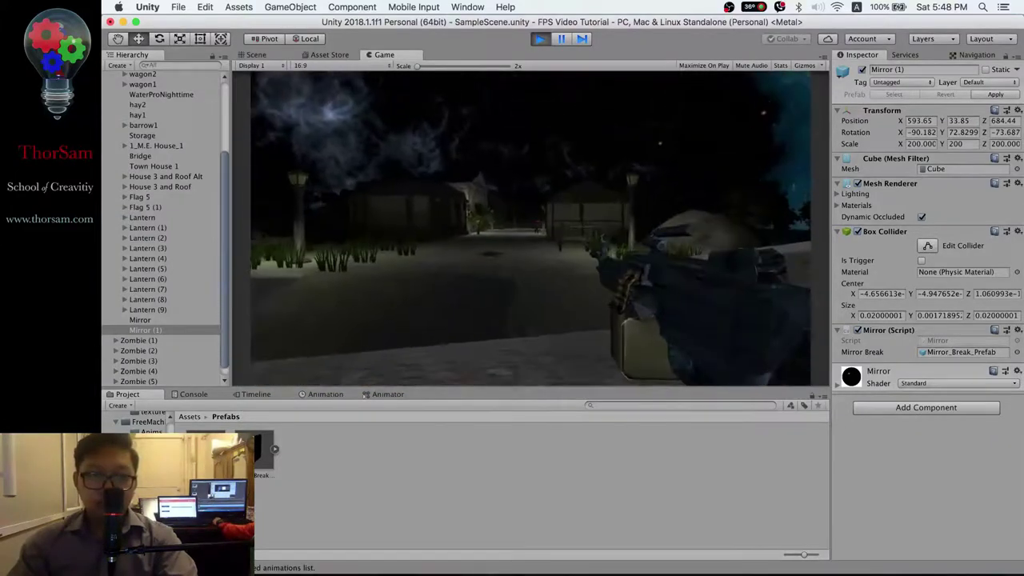
{"action": "left_click", "coordinate": [530, 228]}
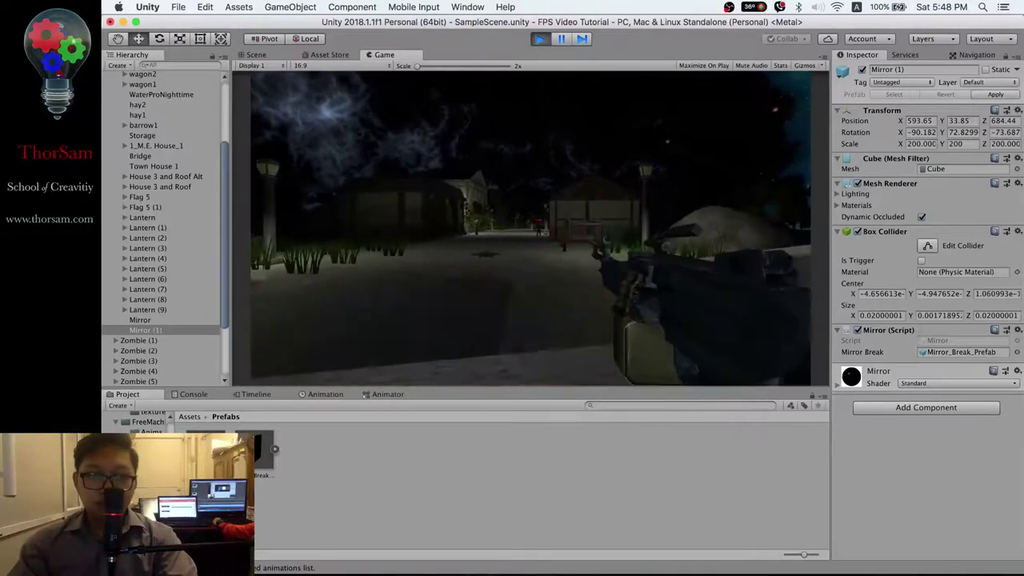
{"action": "left_click", "coordinate": [530, 228]}
{"action": "left_click", "coordinate": [530, 228]}
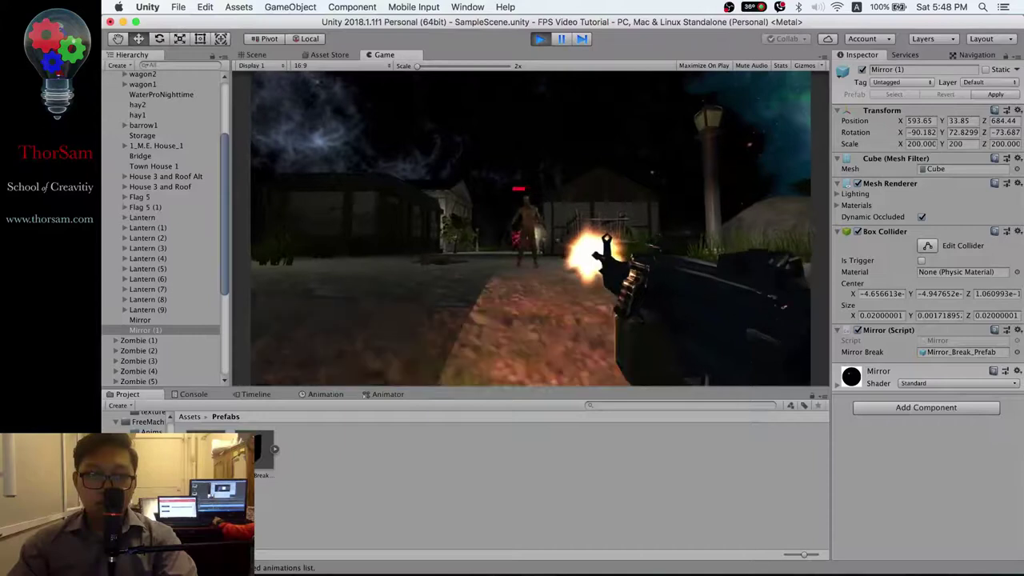
{"action": "left_click", "coordinate": [530, 228]}
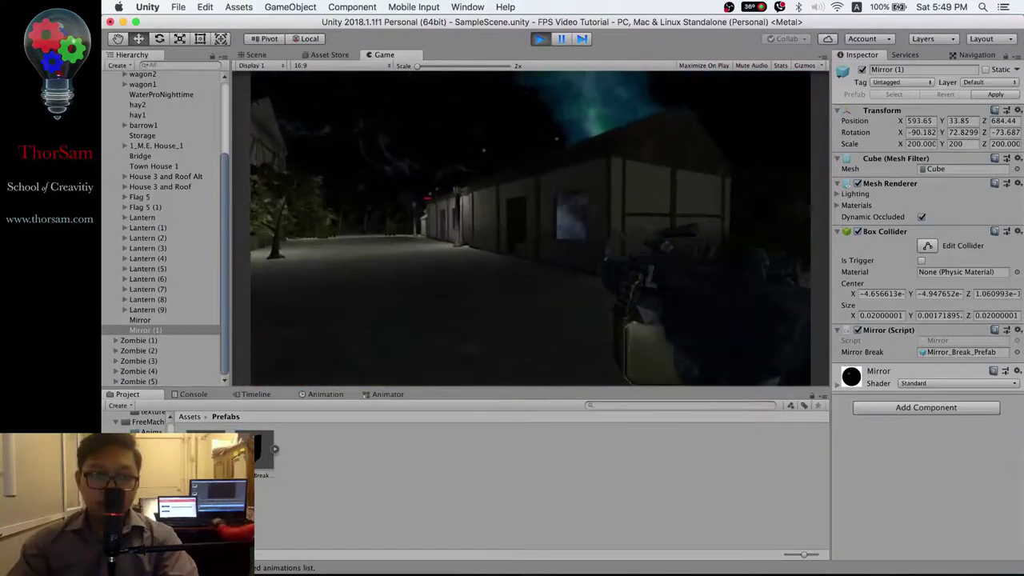
Step: Shoot both window mirrors to shatter them, finish the zombie, then stop play mode
{"action": "left_click", "coordinate": [530, 228]}
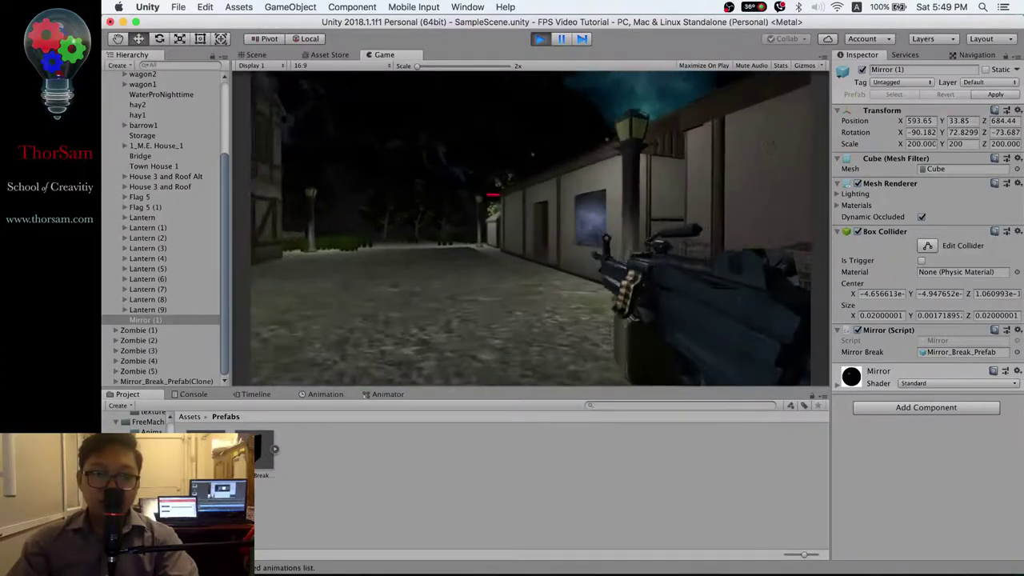
{"action": "left_click", "coordinate": [531, 228]}
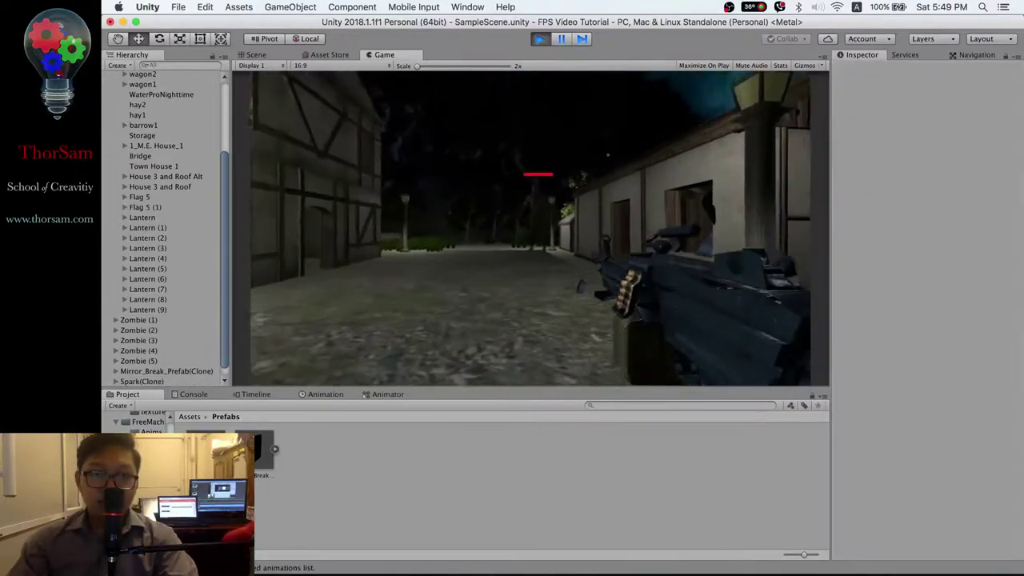
{"action": "left_click", "coordinate": [531, 228]}
{"action": "left_click", "coordinate": [531, 228]}
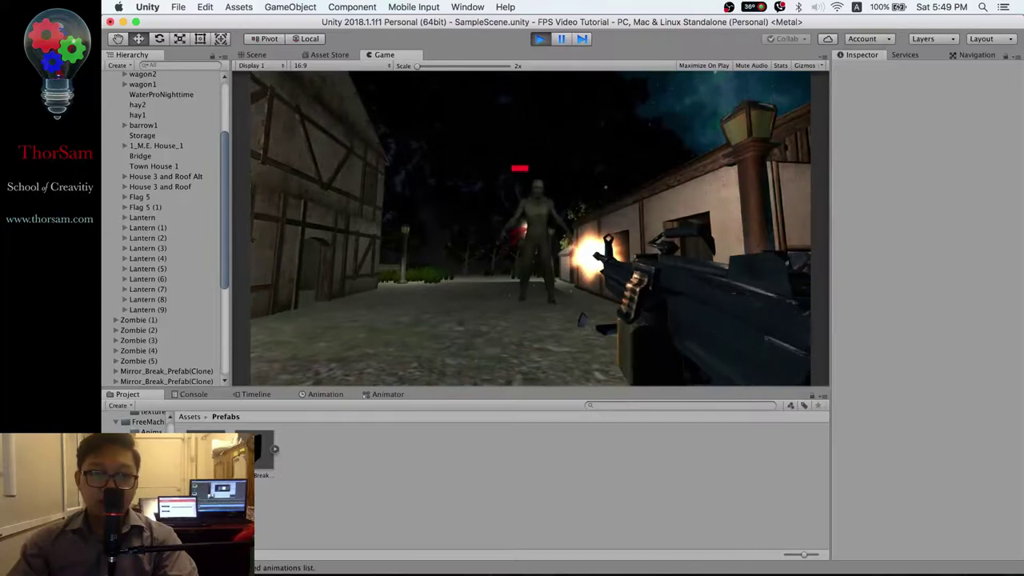
{"action": "left_click", "coordinate": [530, 228]}
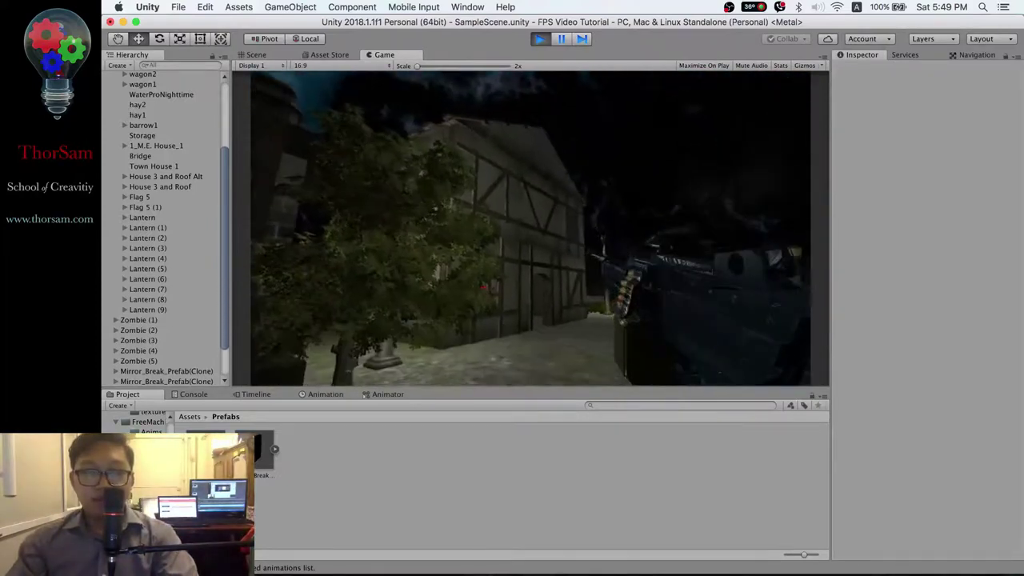
{"action": "key", "text": "w"}
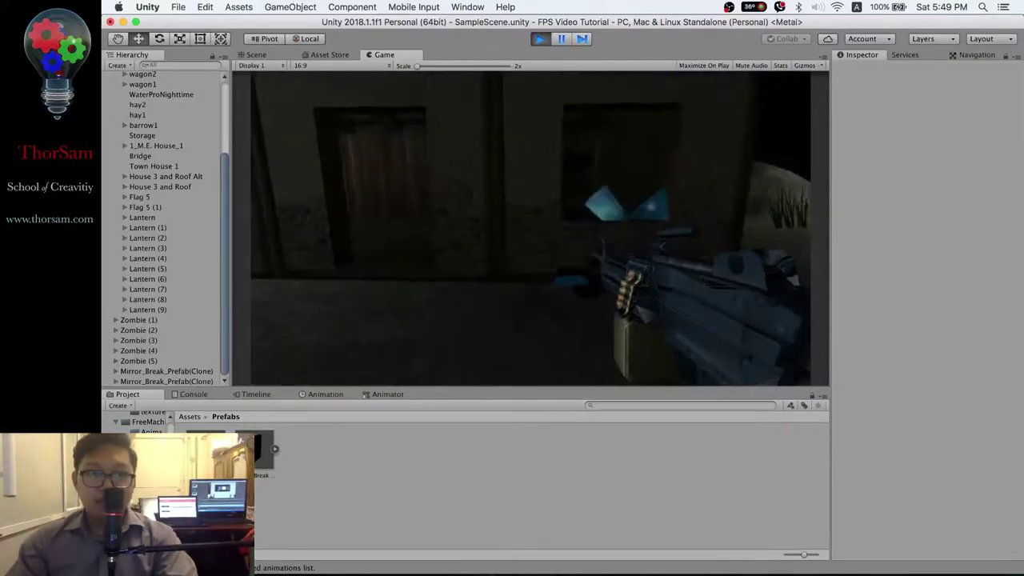
{"action": "left_click", "coordinate": [531, 228]}
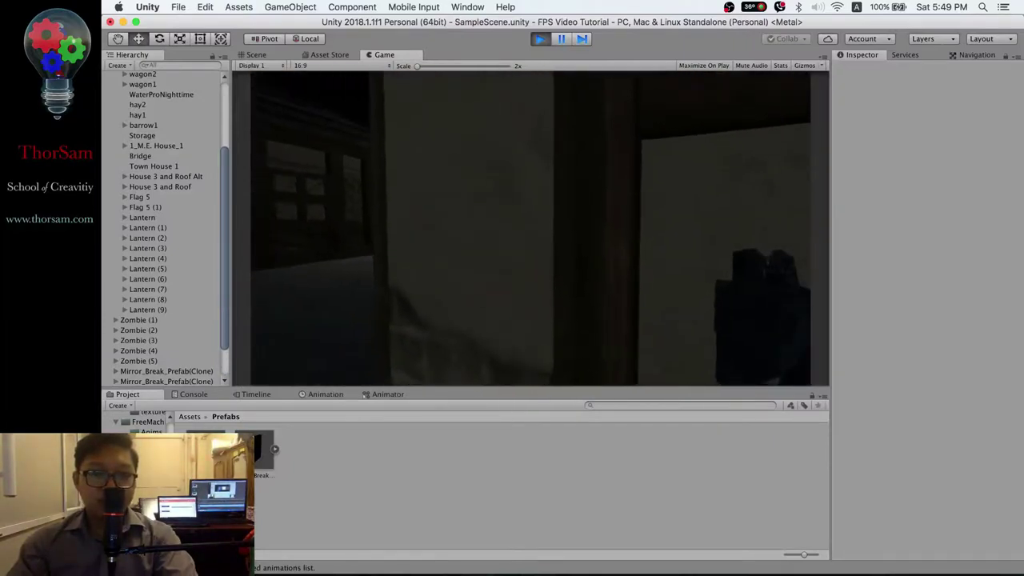
{"action": "left_click", "coordinate": [540, 39]}
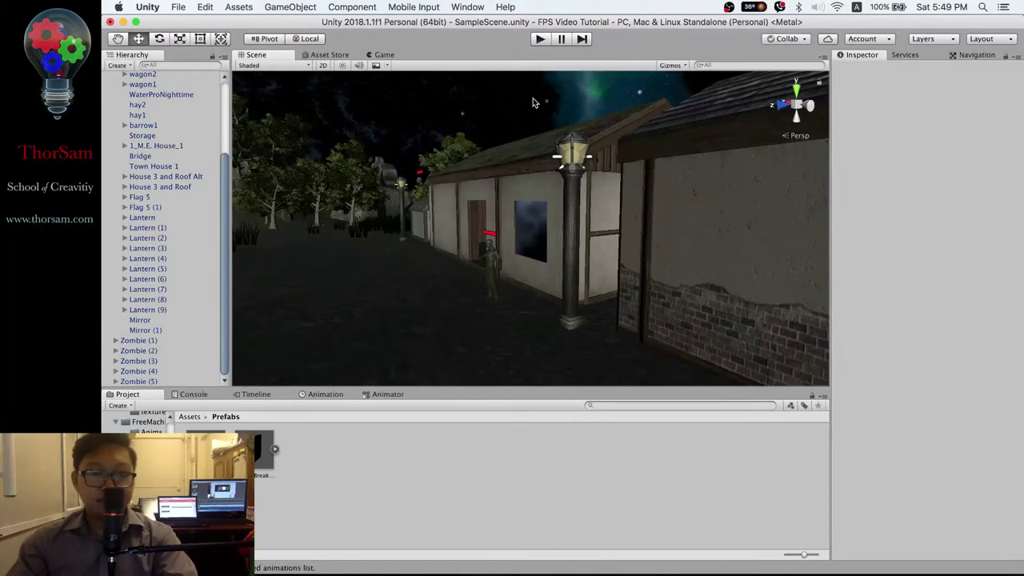